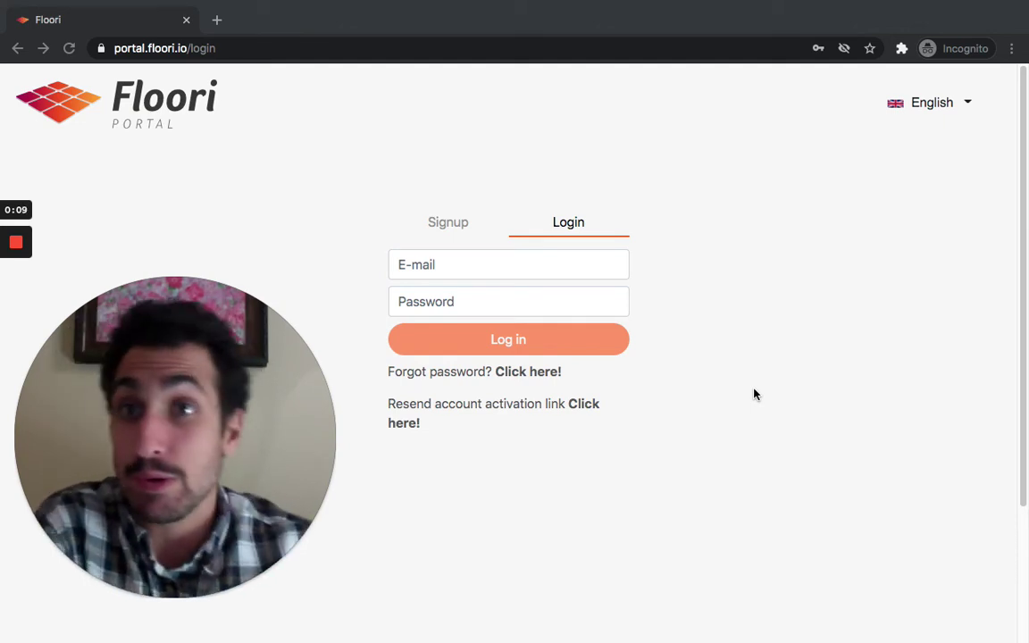
Step: Select the portal's web address in the address bar
{"action": "double_click", "coordinate": [192, 50]}
{"action": "triple_click", "coordinate": [193, 49]}
{"action": "double_click", "coordinate": [194, 49]}
Step: Switch to the signup form and choose Distributor/Retailer as the account type
{"action": "scroll", "coordinate": [528, 221], "scroll_direction": "down", "scroll_amount": 1}
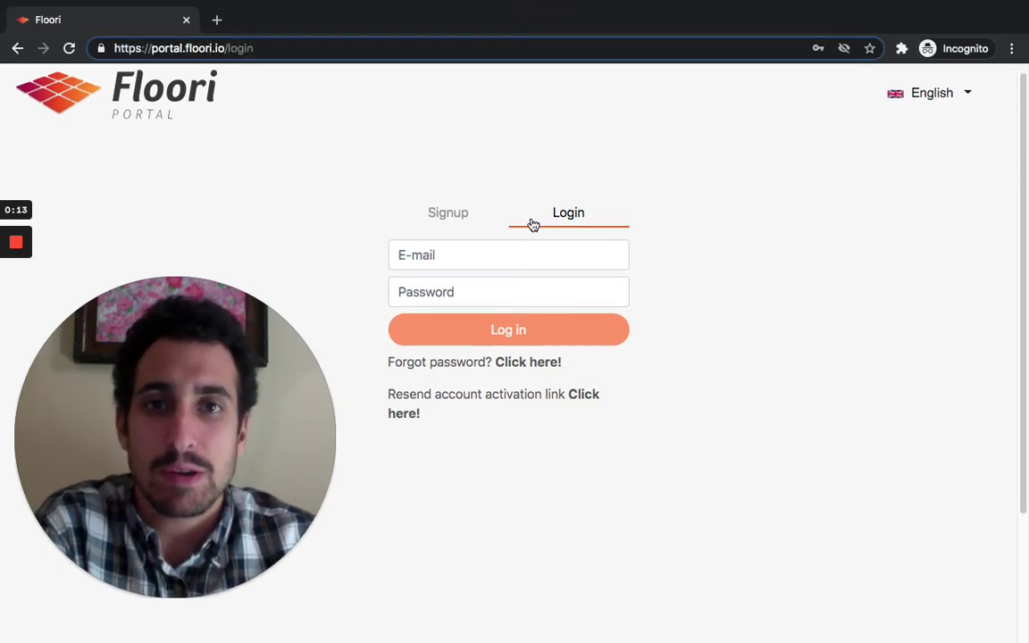
{"action": "left_click", "coordinate": [448, 216]}
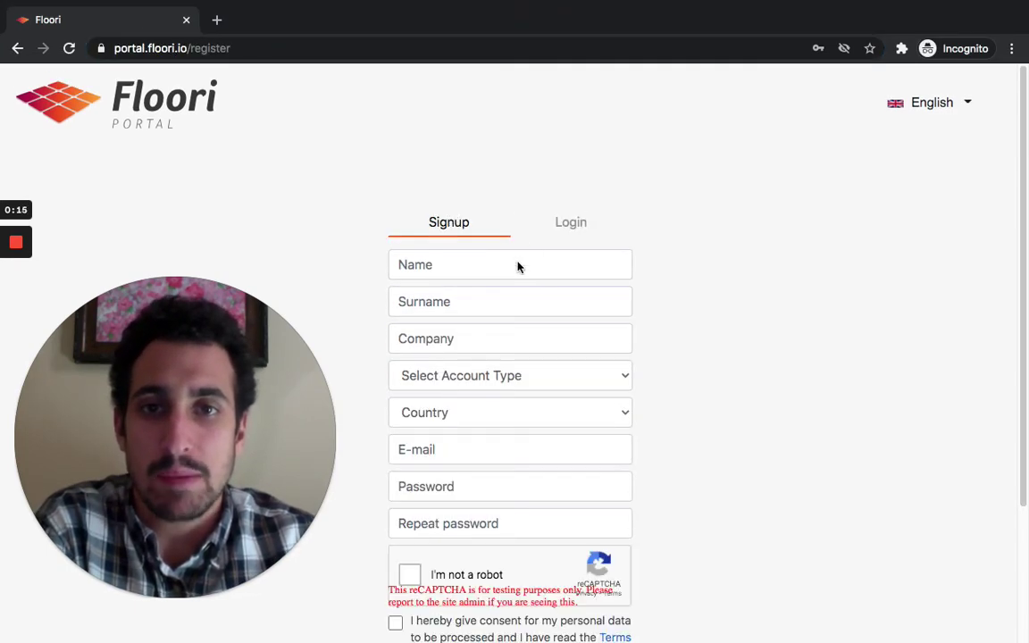
{"action": "scroll", "coordinate": [500, 479], "scroll_direction": "down", "scroll_amount": 1}
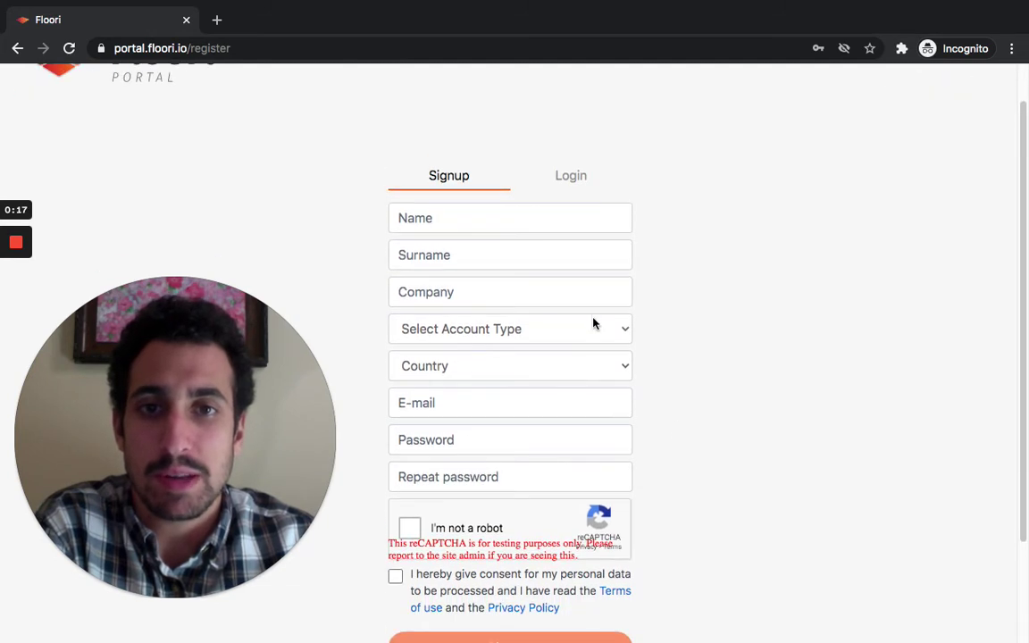
{"action": "left_click", "coordinate": [594, 324]}
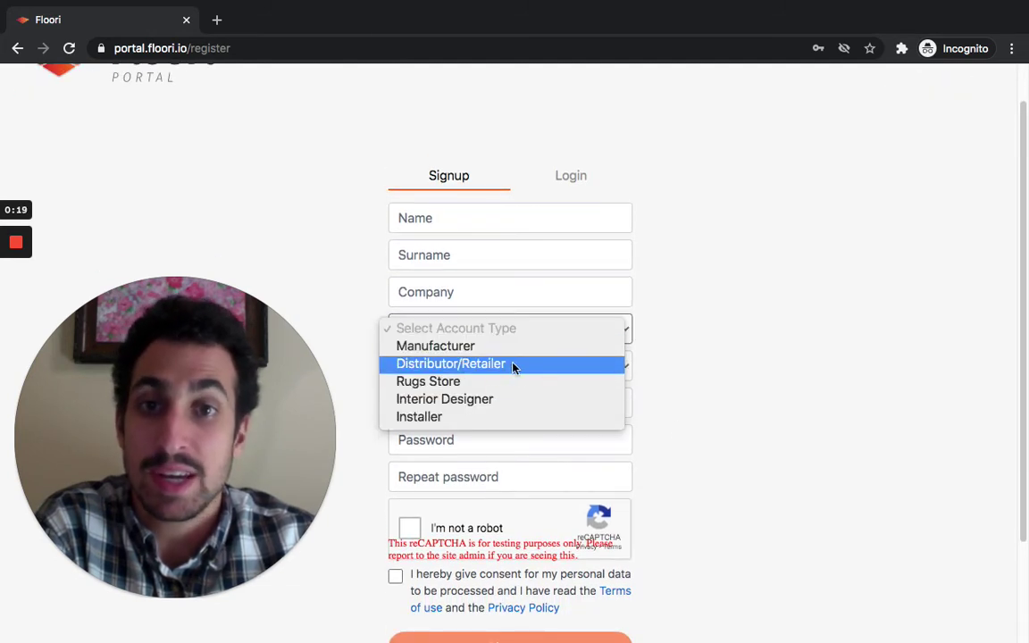
{"action": "left_click", "coordinate": [498, 366]}
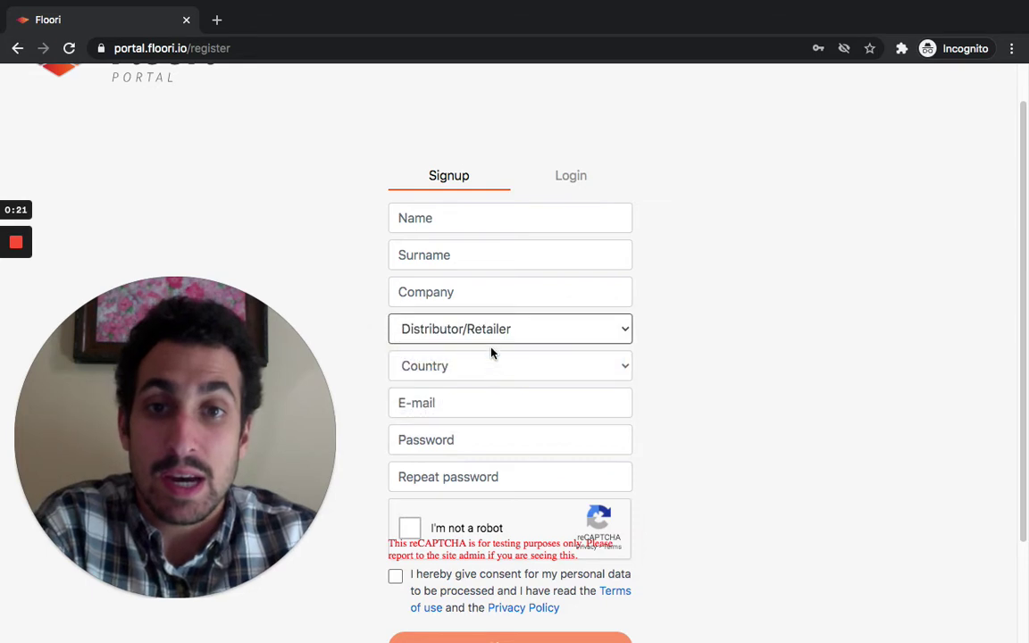
Step: Look through the rest of the signup form, keeping Distributor/Retailer as the account type
{"action": "scroll", "coordinate": [566, 363], "scroll_direction": "down", "scroll_amount": 1}
{"action": "scroll", "coordinate": [566, 364], "scroll_direction": "down", "scroll_amount": 1}
{"action": "left_click", "coordinate": [562, 268]}
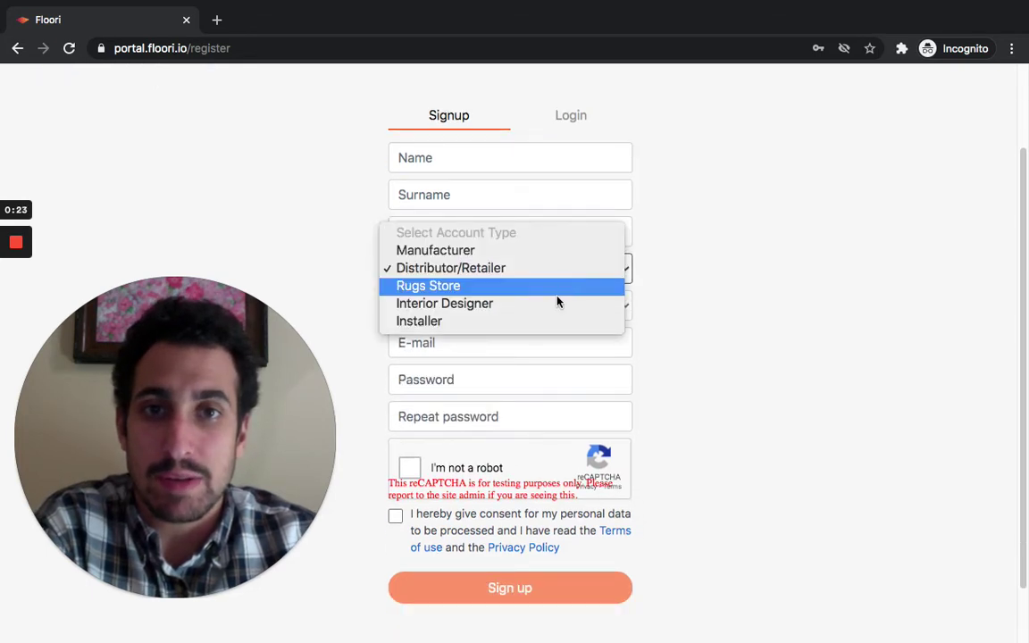
{"action": "left_click", "coordinate": [517, 274]}
{"action": "scroll", "coordinate": [453, 500], "scroll_direction": "down", "scroll_amount": 2}
{"action": "scroll", "coordinate": [501, 500], "scroll_direction": "up", "scroll_amount": 4}
{"action": "scroll", "coordinate": [588, 396], "scroll_direction": "down", "scroll_amount": 4}
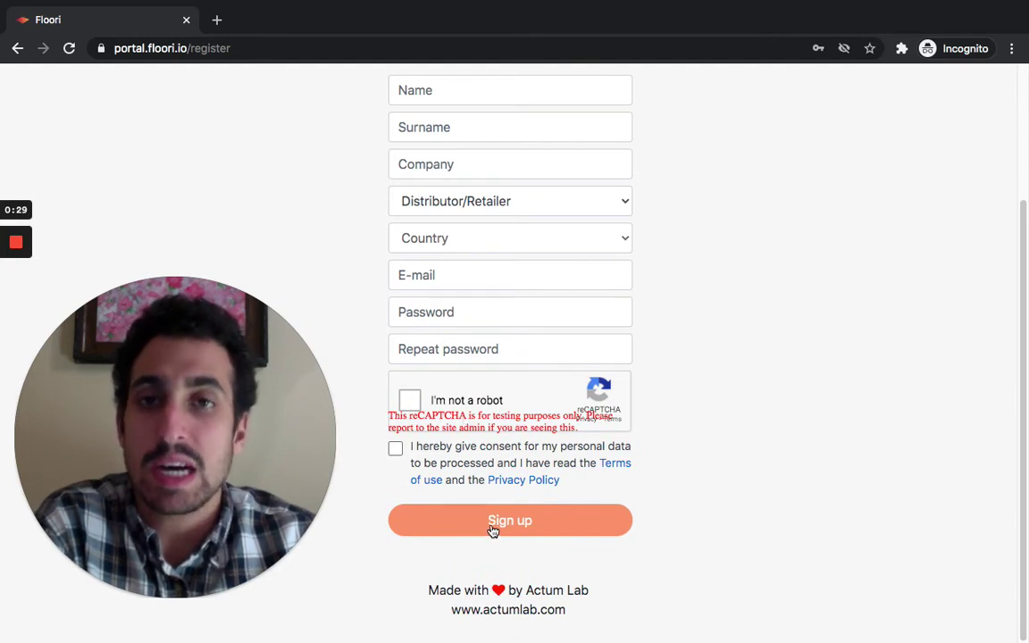
{"action": "scroll", "coordinate": [508, 411], "scroll_direction": "up", "scroll_amount": 2}
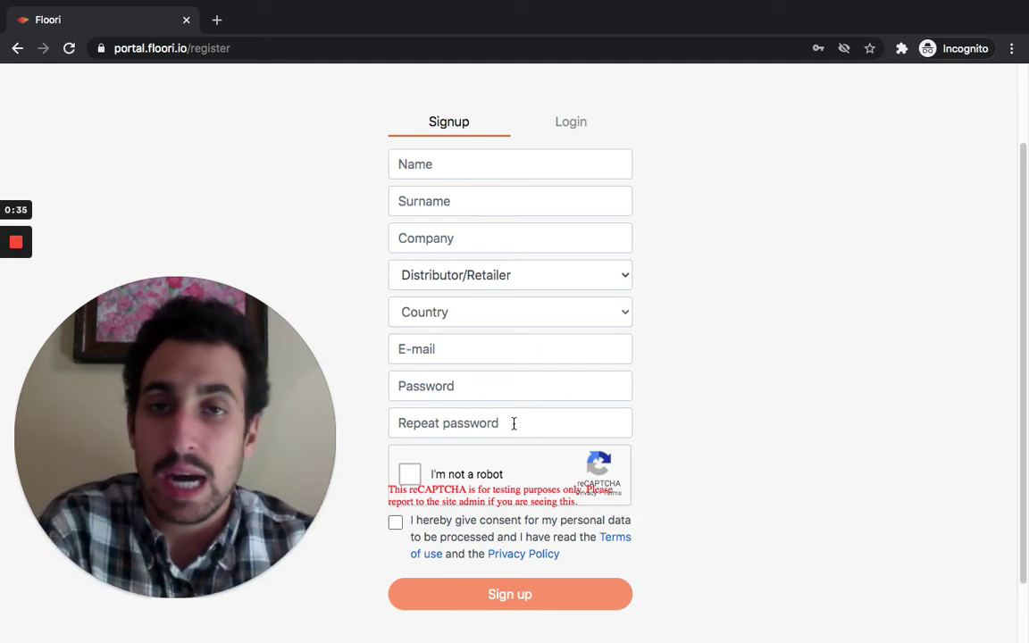
Step: Log in with the account e-mail and password and reach the empty Categories page
{"action": "left_click", "coordinate": [577, 124]}
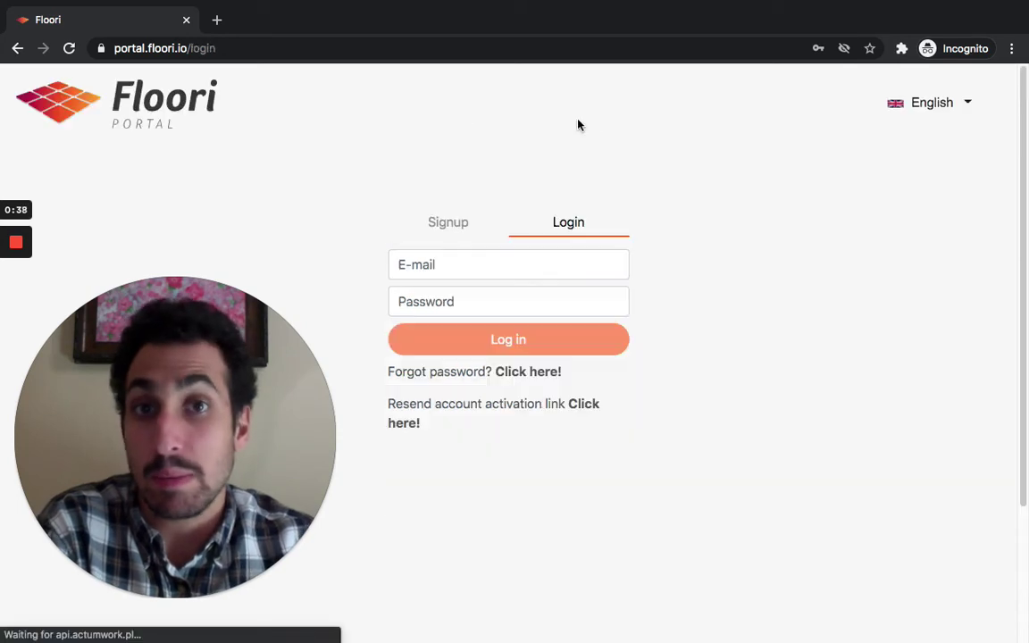
{"action": "left_click", "coordinate": [483, 268]}
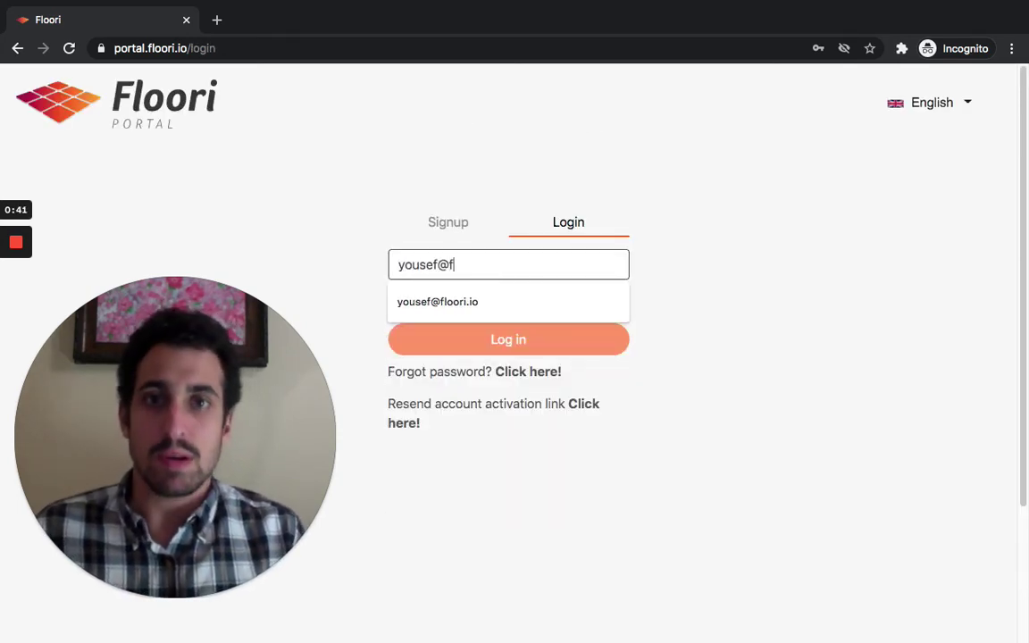
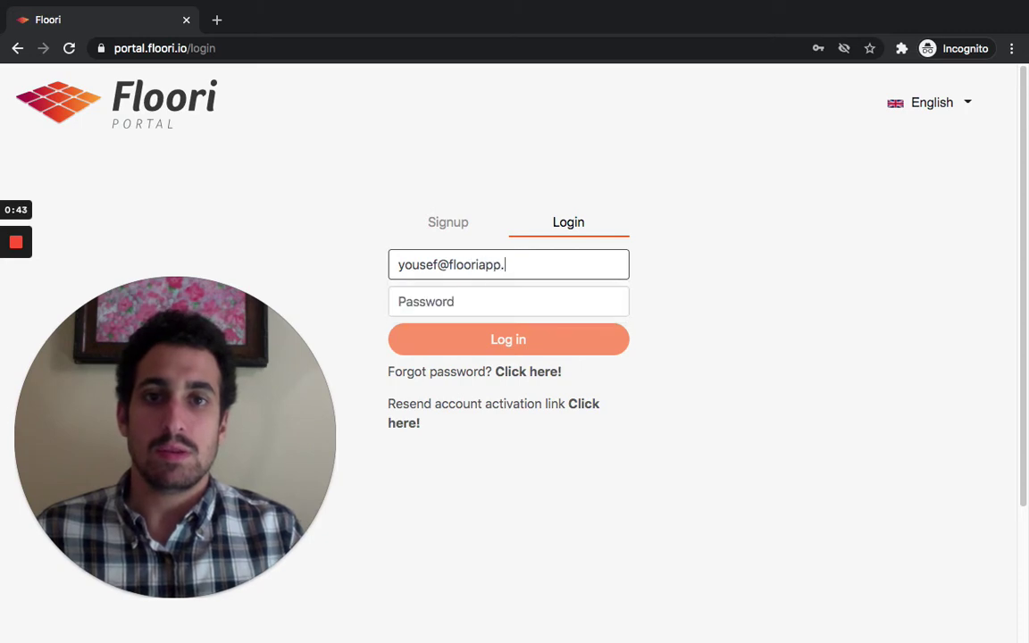
{"action": "key", "text": "Tab"}
{"action": "type", "text": "•••••••"}
{"action": "key", "text": "Return"}
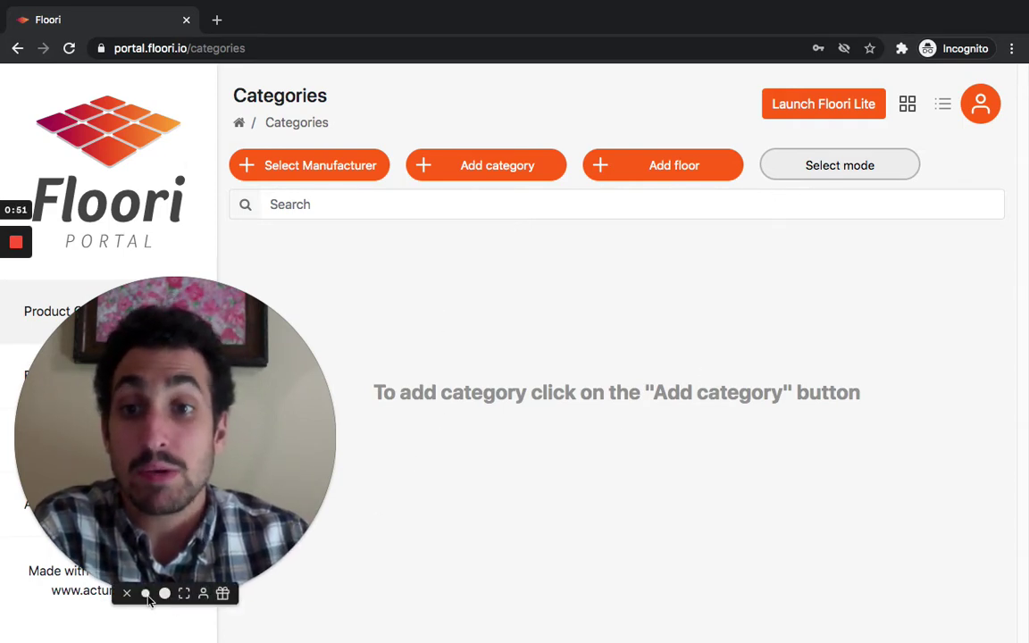
{"action": "left_click", "coordinate": [145, 594]}
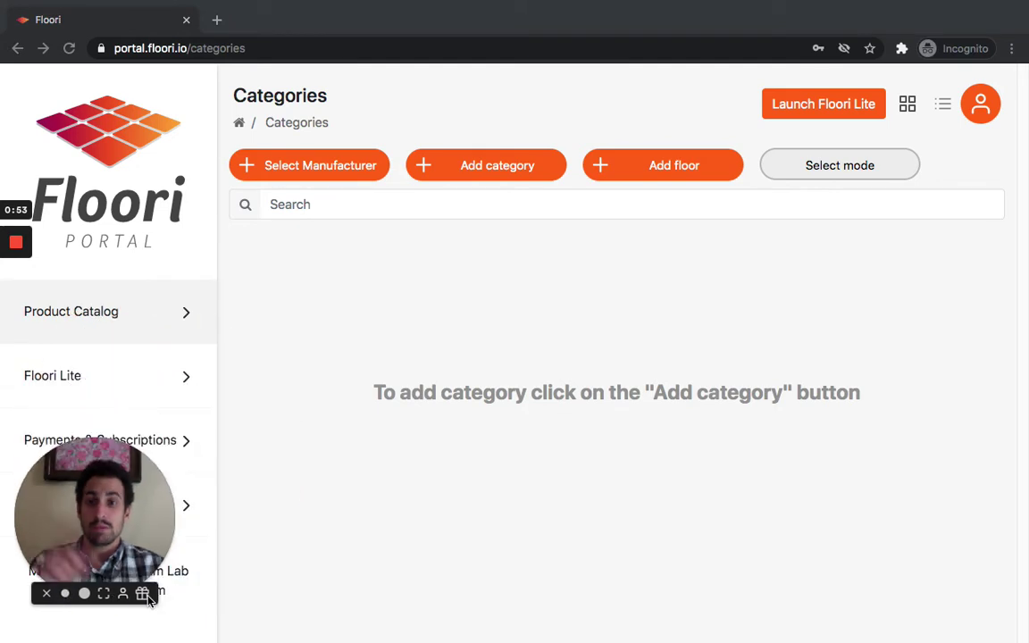
{"action": "left_click", "coordinate": [71, 593]}
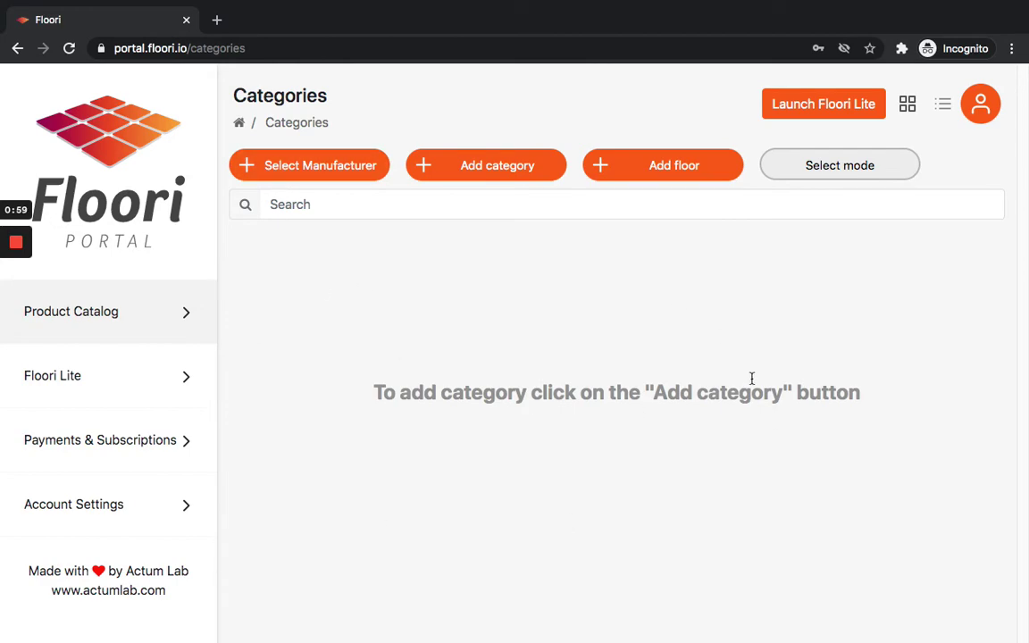
Step: Open the manufacturer list and browse it, unticking Kronospan and Barlinek along the way
{"action": "left_click", "coordinate": [310, 179]}
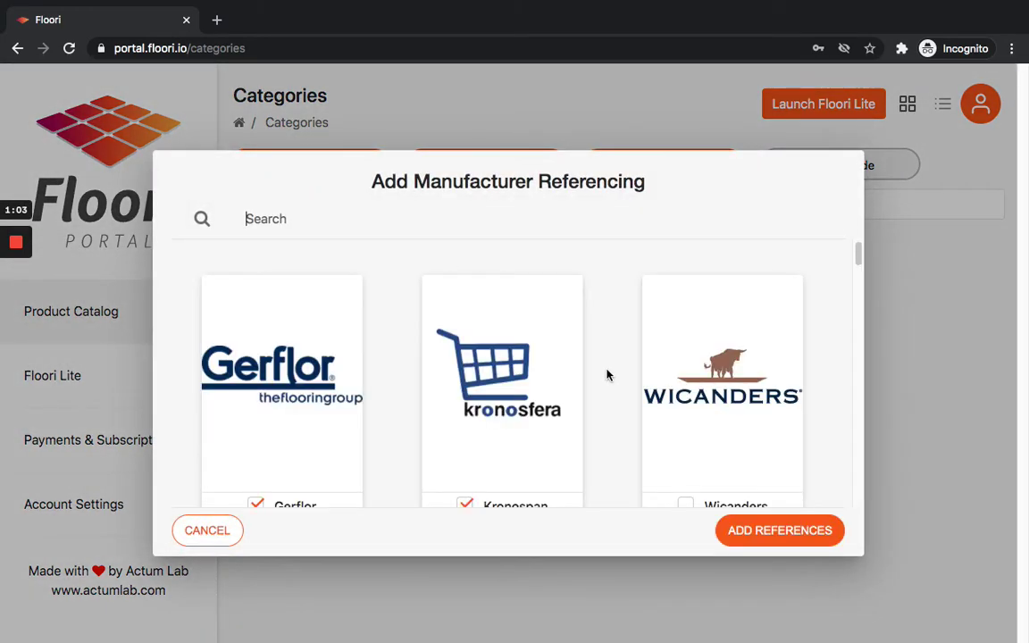
{"action": "triple_click", "coordinate": [465, 187]}
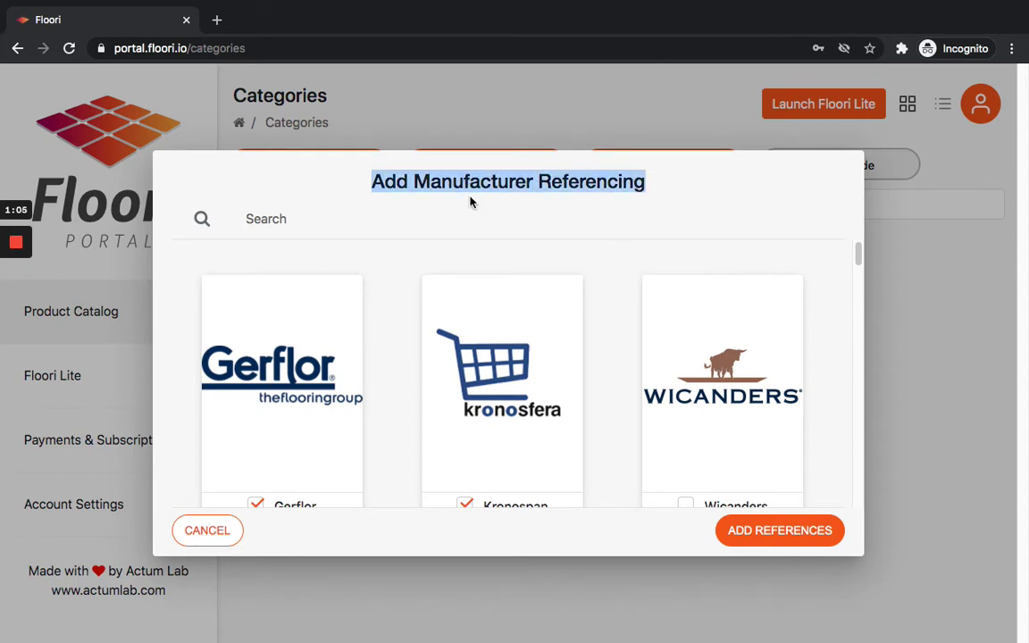
{"action": "scroll", "coordinate": [496, 352], "scroll_direction": "down", "scroll_amount": 2}
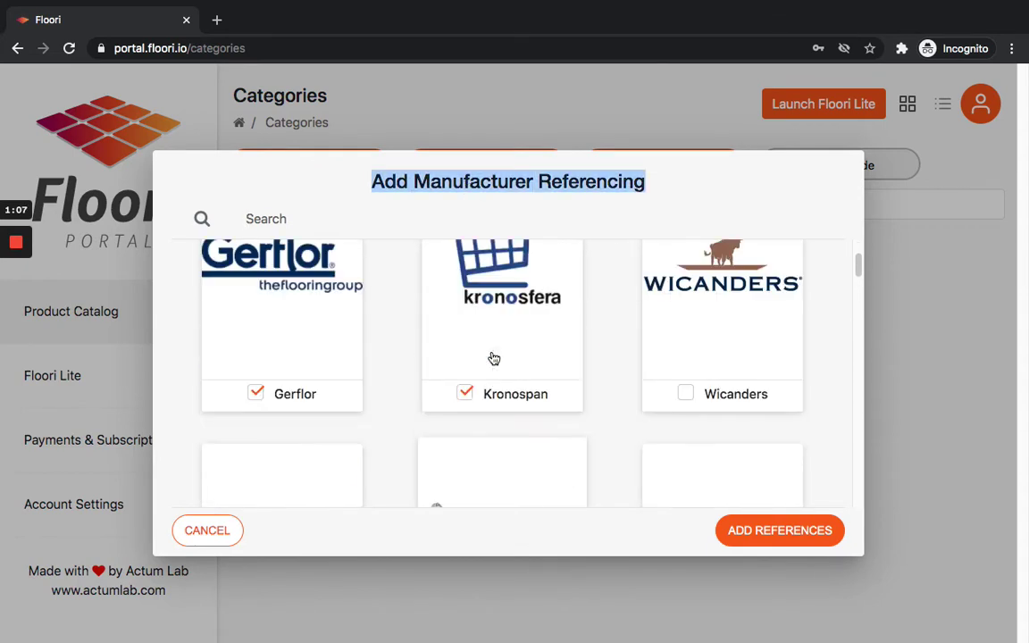
{"action": "left_click", "coordinate": [465, 394]}
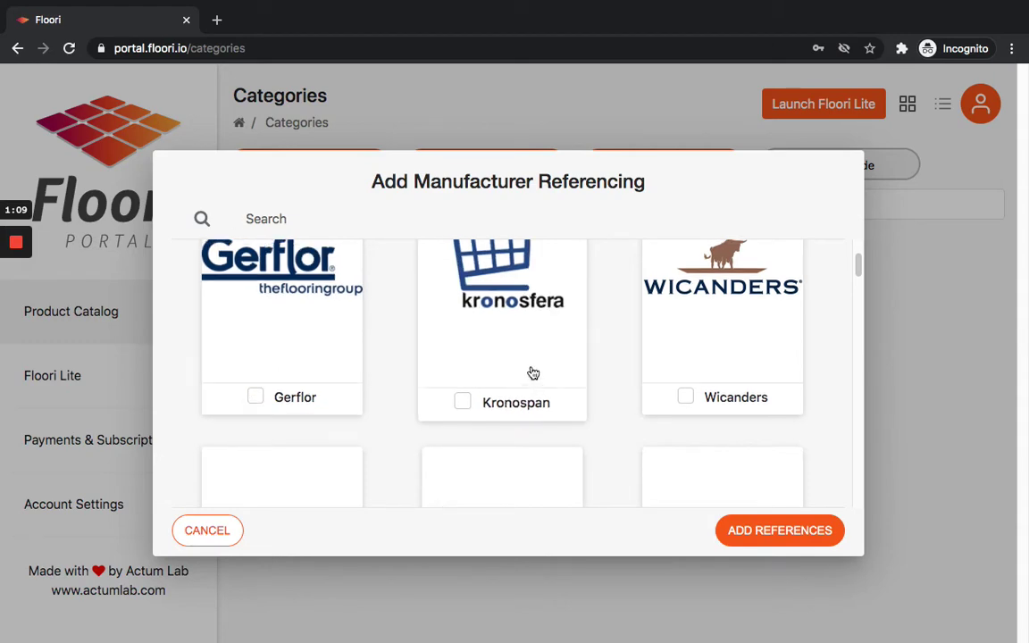
{"action": "scroll", "coordinate": [588, 351], "scroll_direction": "up", "scroll_amount": 2}
{"action": "scroll", "coordinate": [568, 344], "scroll_direction": "down", "scroll_amount": 4}
{"action": "scroll", "coordinate": [573, 335], "scroll_direction": "down", "scroll_amount": 13}
{"action": "scroll", "coordinate": [640, 333], "scroll_direction": "down", "scroll_amount": 2}
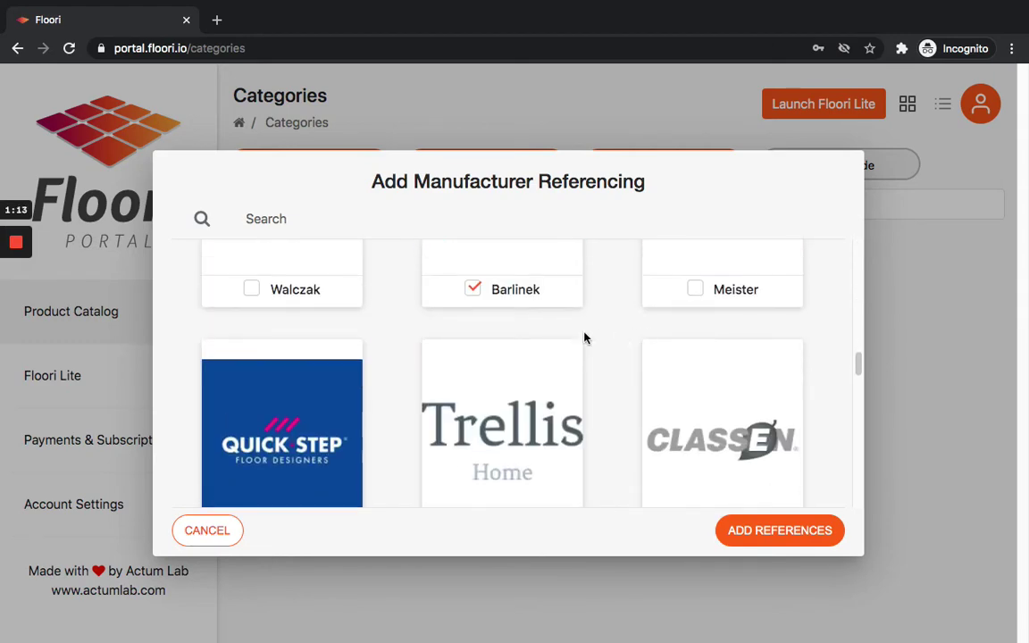
{"action": "left_click", "coordinate": [471, 290]}
{"action": "scroll", "coordinate": [569, 332], "scroll_direction": "down", "scroll_amount": 3}
{"action": "scroll", "coordinate": [568, 331], "scroll_direction": "down", "scroll_amount": 8}
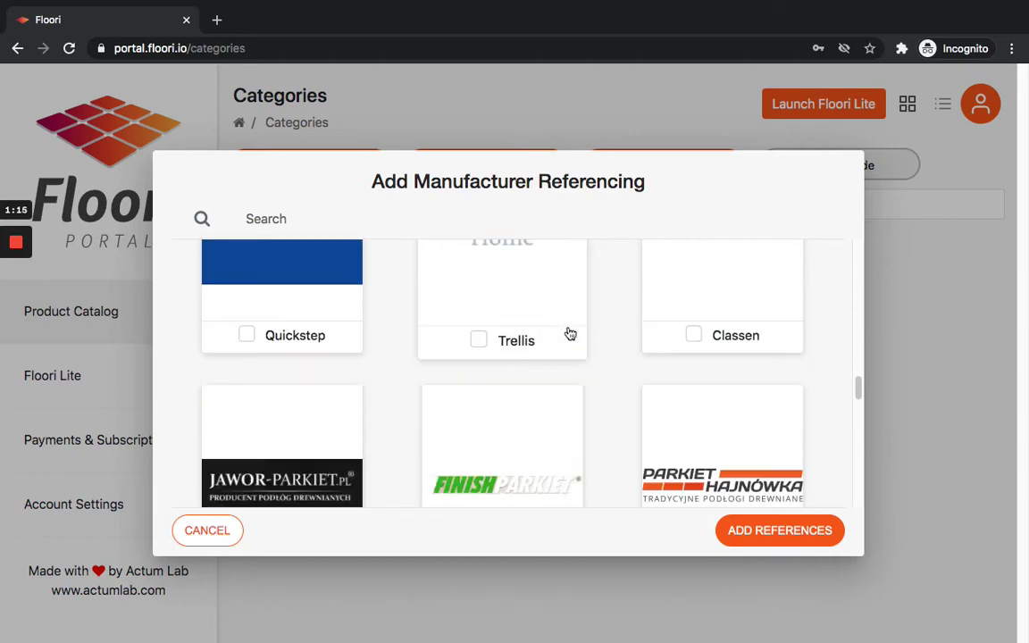
{"action": "scroll", "coordinate": [568, 336], "scroll_direction": "down", "scroll_amount": 4}
{"action": "scroll", "coordinate": [569, 337], "scroll_direction": "up", "scroll_amount": 7}
{"action": "scroll", "coordinate": [569, 337], "scroll_direction": "up", "scroll_amount": 5}
{"action": "scroll", "coordinate": [618, 297], "scroll_direction": "down", "scroll_amount": 3}
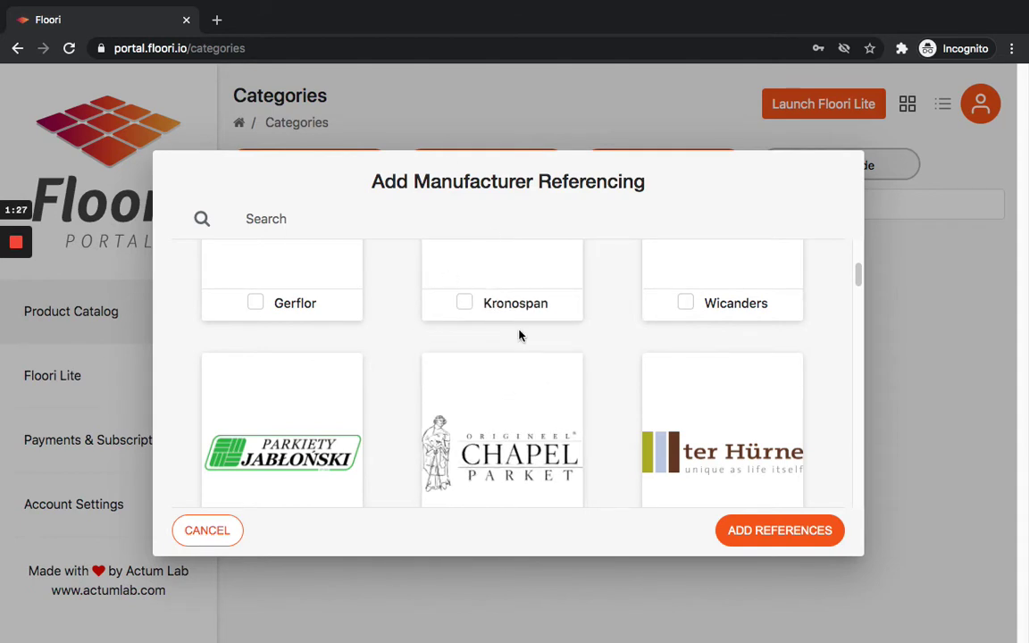
{"action": "scroll", "coordinate": [510, 333], "scroll_direction": "down", "scroll_amount": 2}
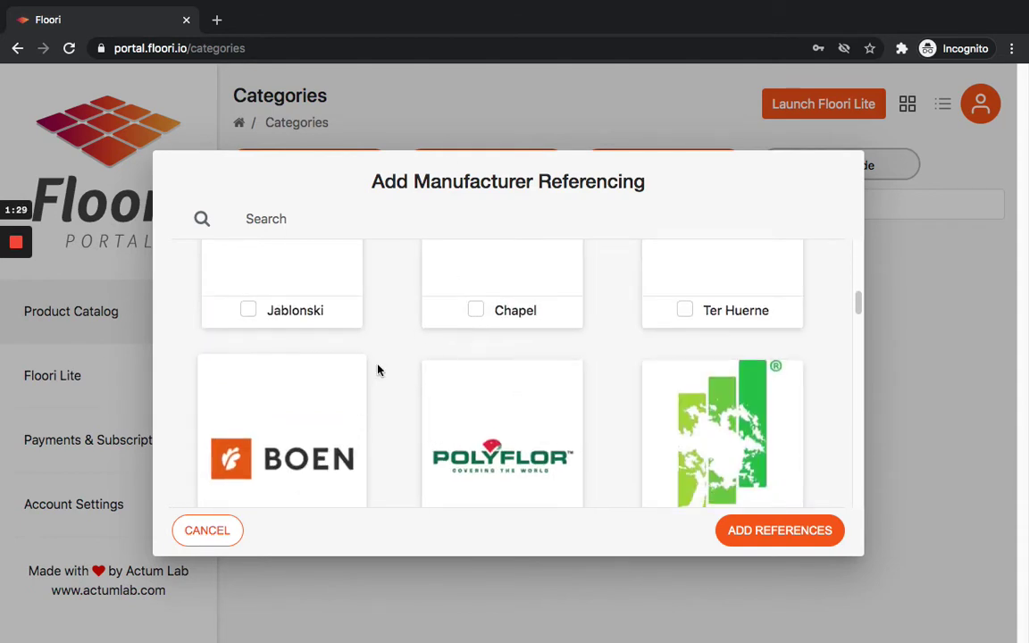
{"action": "scroll", "coordinate": [429, 353], "scroll_direction": "down", "scroll_amount": 3}
{"action": "scroll", "coordinate": [640, 371], "scroll_direction": "down", "scroll_amount": 3}
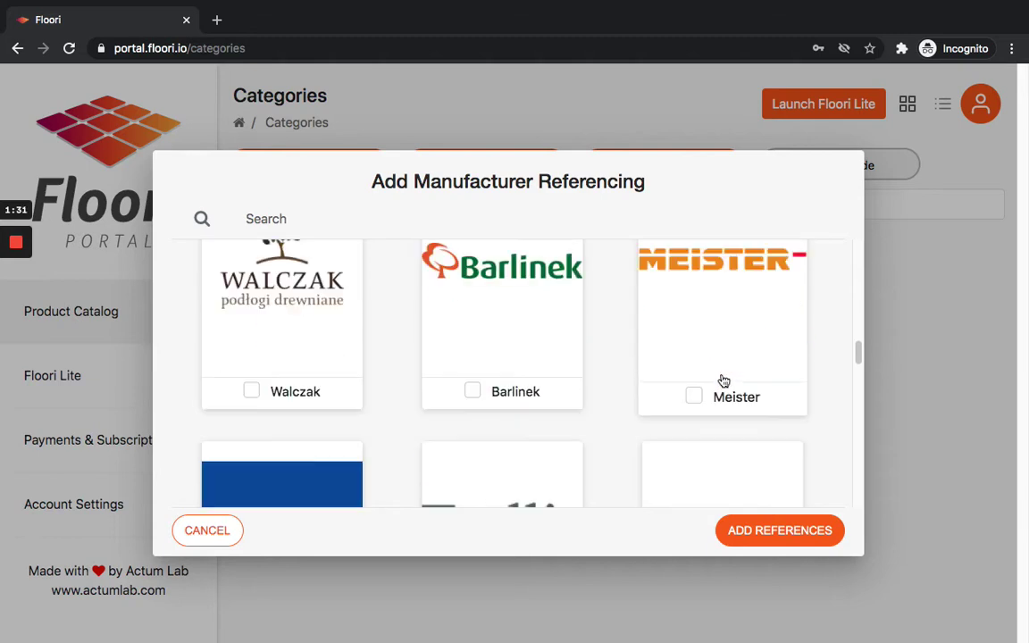
{"action": "scroll", "coordinate": [474, 399], "scroll_direction": "up", "scroll_amount": 2}
{"action": "scroll", "coordinate": [478, 334], "scroll_direction": "up", "scroll_amount": 2}
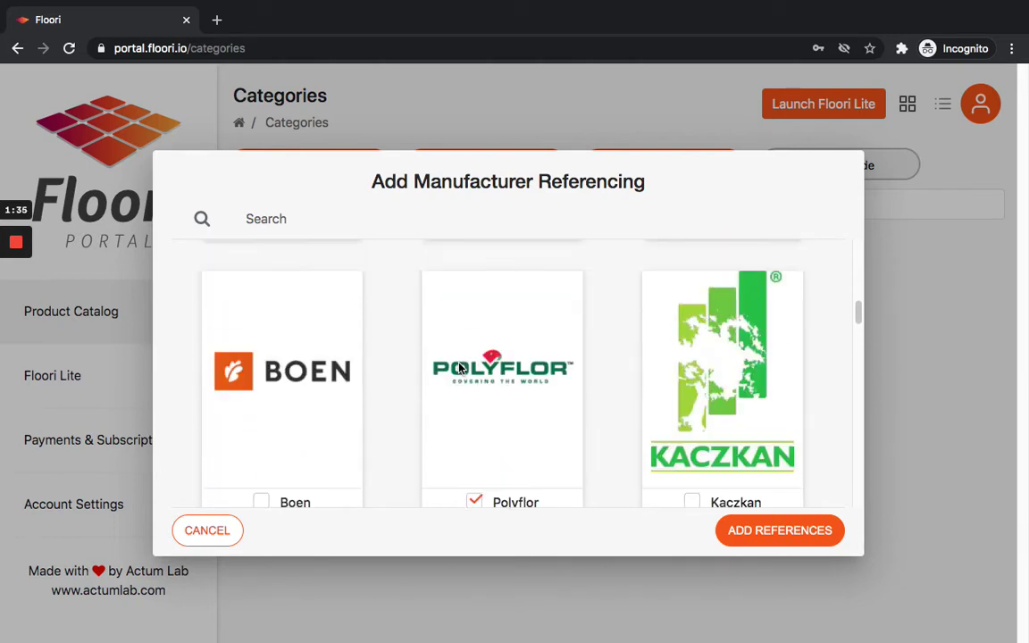
{"action": "scroll", "coordinate": [484, 378], "scroll_direction": "down", "scroll_amount": 10}
{"action": "scroll", "coordinate": [536, 427], "scroll_direction": "up", "scroll_amount": 2}
{"action": "scroll", "coordinate": [562, 420], "scroll_direction": "up", "scroll_amount": 2}
Step: Re-tick Kronospan and Barlinek with Polyflor and add them as references
{"action": "left_click", "coordinate": [461, 413]}
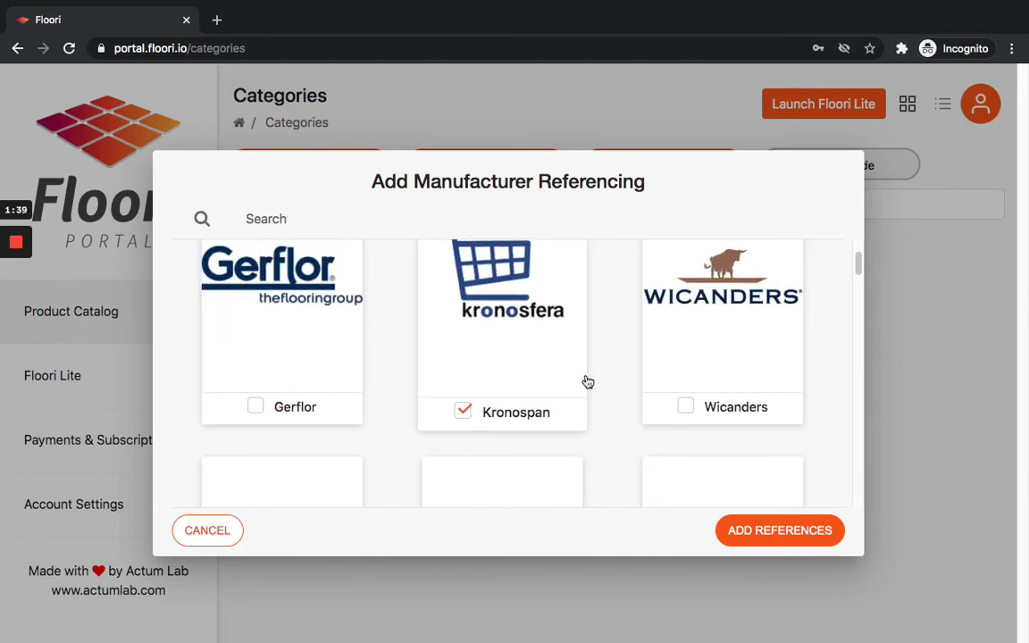
{"action": "scroll", "coordinate": [493, 382], "scroll_direction": "up", "scroll_amount": 1}
{"action": "scroll", "coordinate": [579, 385], "scroll_direction": "down", "scroll_amount": 2}
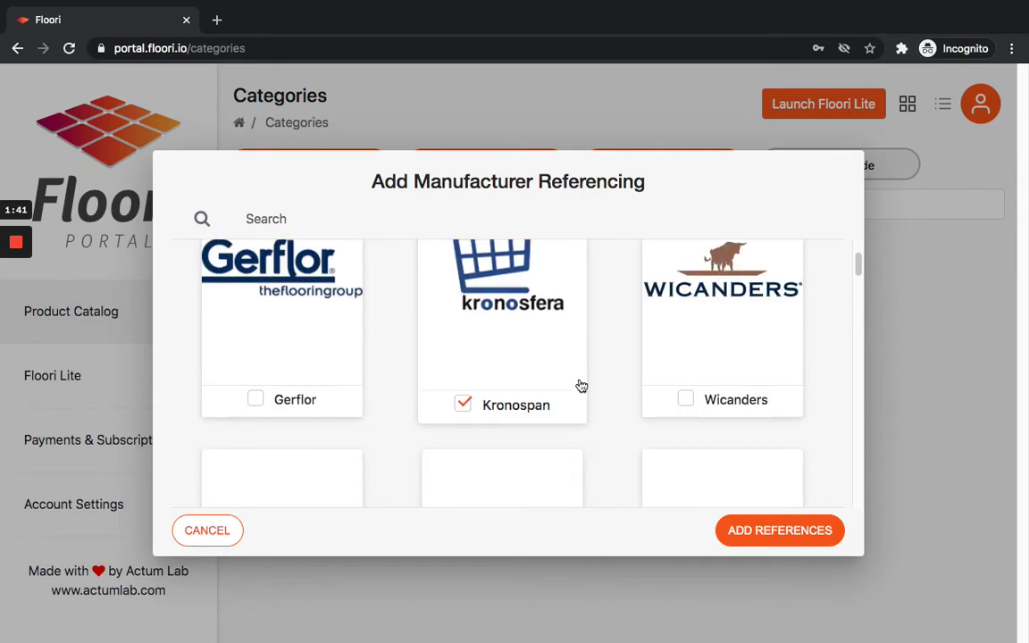
{"action": "scroll", "coordinate": [406, 389], "scroll_direction": "down", "scroll_amount": 10}
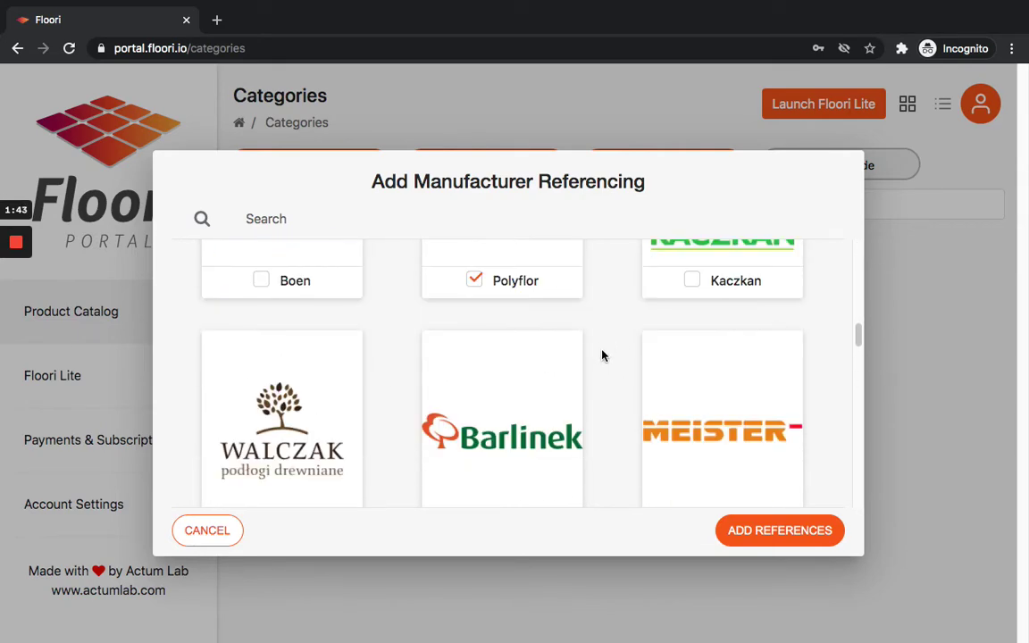
{"action": "scroll", "coordinate": [536, 330], "scroll_direction": "down", "scroll_amount": 1}
{"action": "left_click", "coordinate": [531, 323]}
{"action": "scroll", "coordinate": [576, 409], "scroll_direction": "down", "scroll_amount": 4}
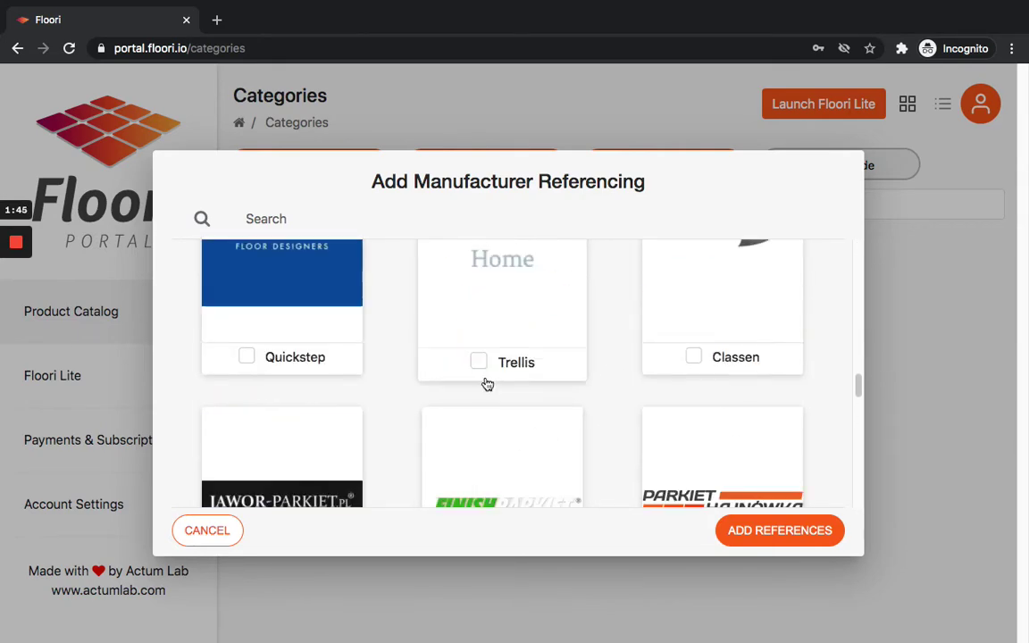
{"action": "scroll", "coordinate": [384, 366], "scroll_direction": "down", "scroll_amount": 3}
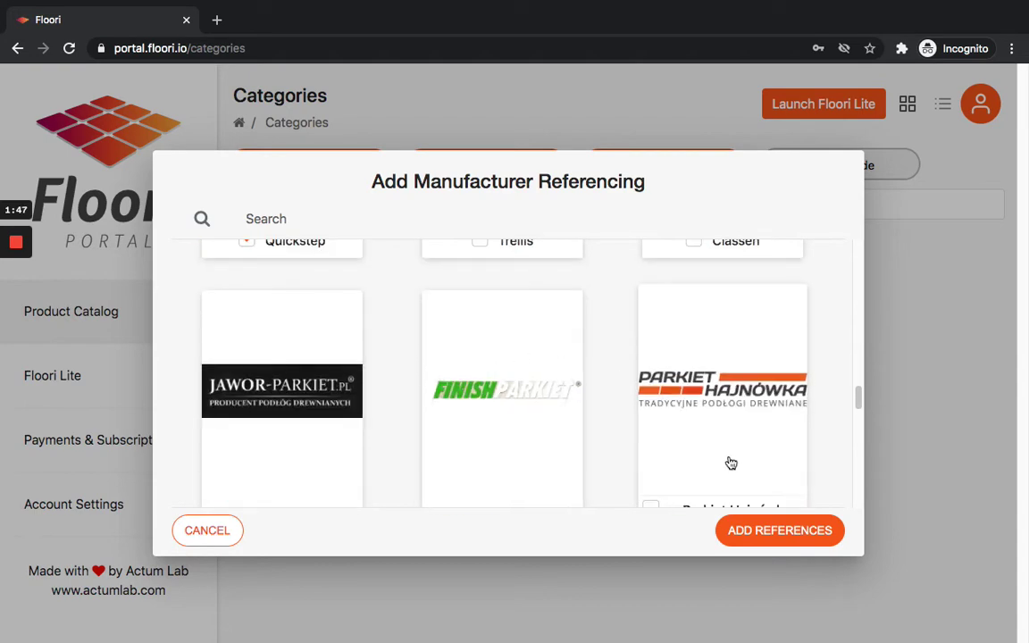
{"action": "scroll", "coordinate": [732, 469], "scroll_direction": "down", "scroll_amount": 3}
{"action": "left_click", "coordinate": [790, 536]}
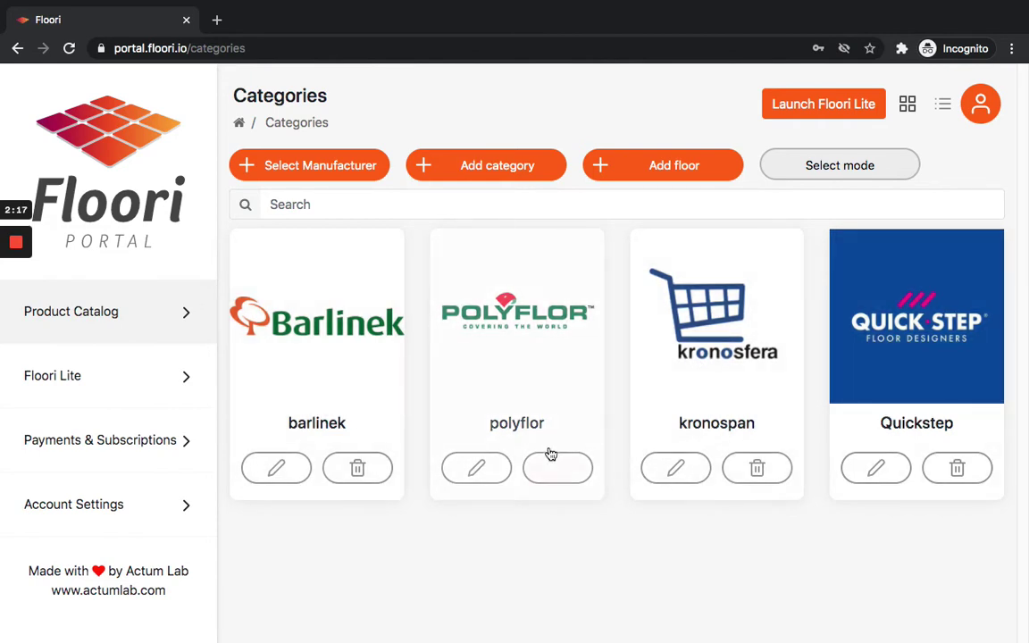
Step: Open the Floori Lite settings and scroll through them
{"action": "left_click", "coordinate": [85, 383]}
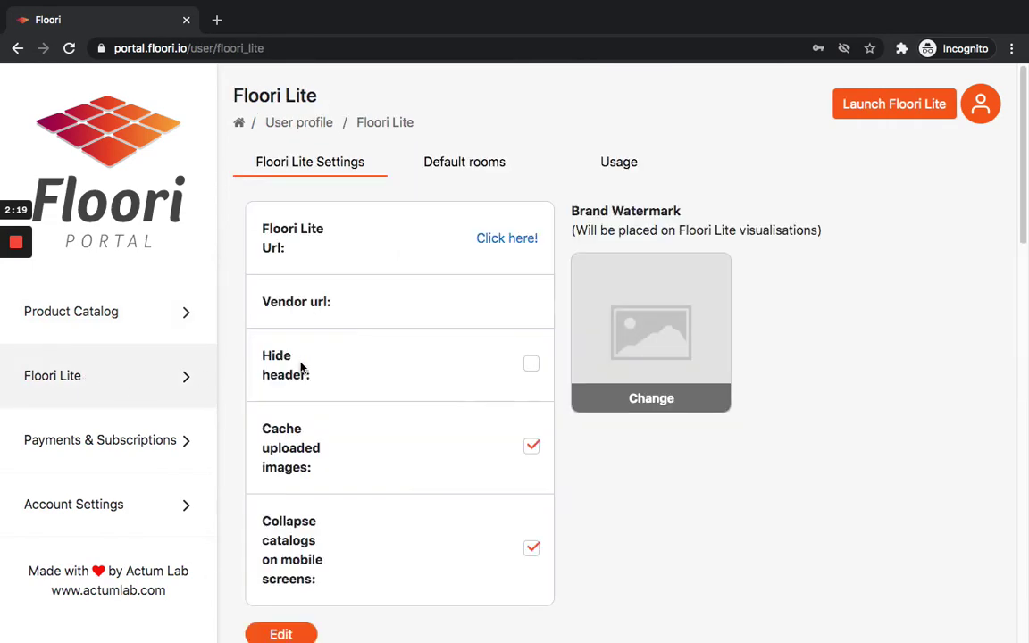
{"action": "scroll", "coordinate": [305, 367], "scroll_direction": "down", "scroll_amount": 2}
{"action": "scroll", "coordinate": [369, 373], "scroll_direction": "down", "scroll_amount": 15}
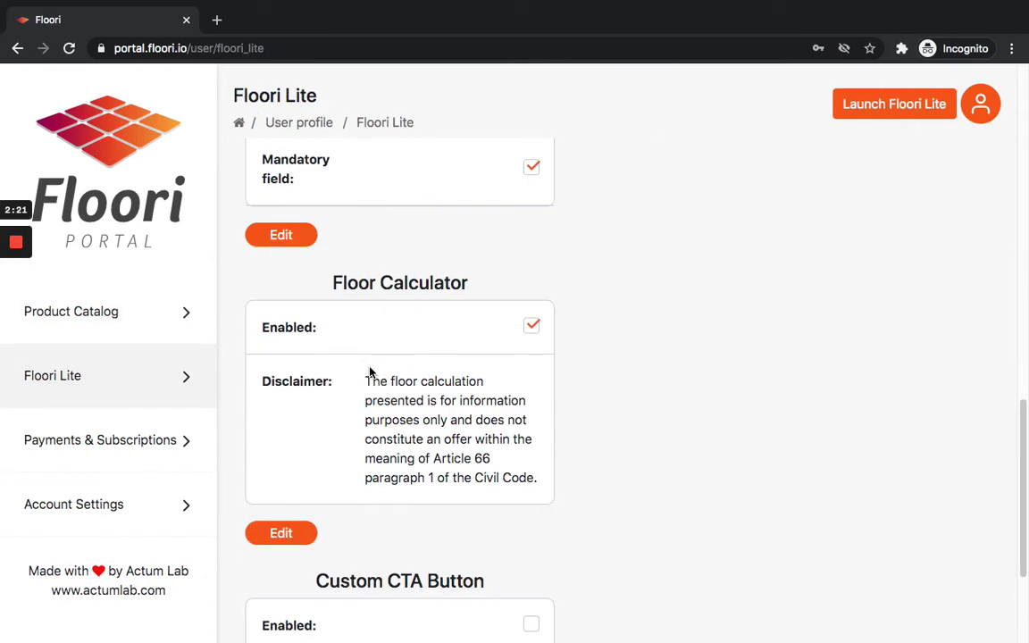
{"action": "scroll", "coordinate": [370, 373], "scroll_direction": "up", "scroll_amount": 15}
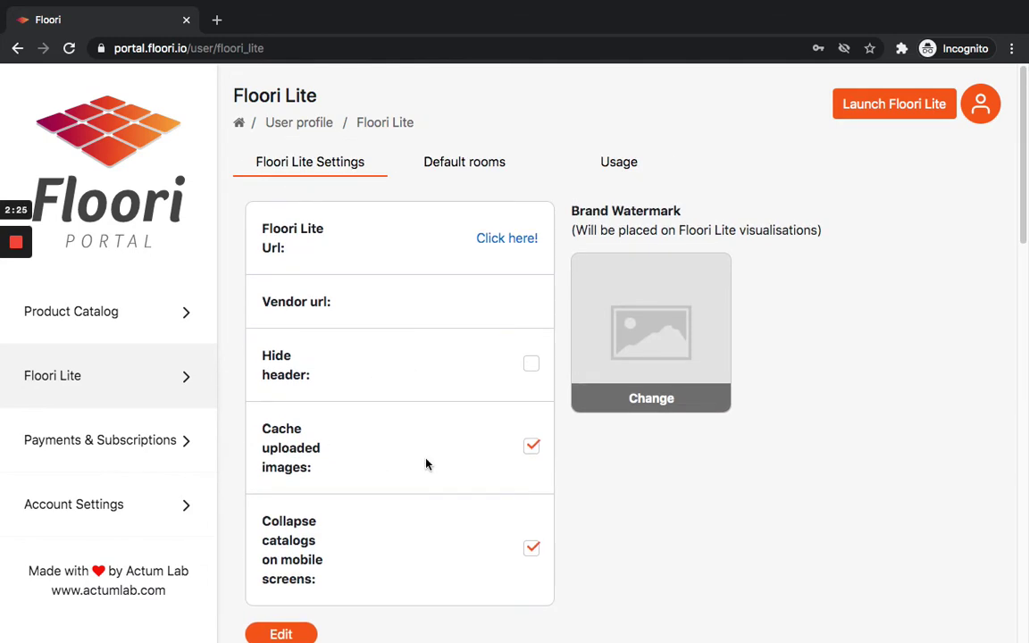
Step: Review the subscriptions and the Invoices list under Payments & Subscriptions
{"action": "left_click", "coordinate": [118, 436]}
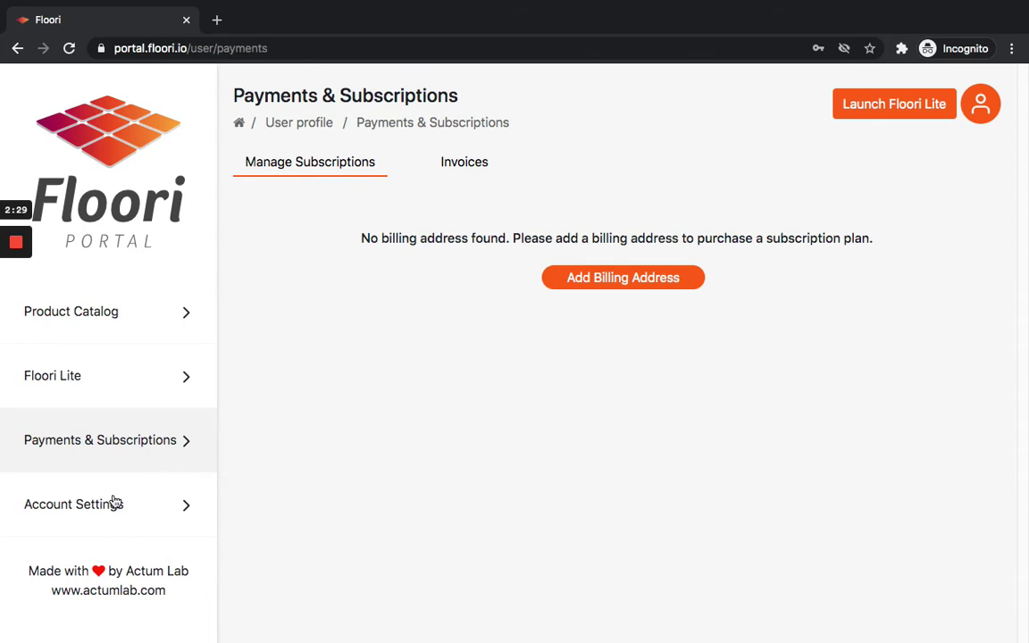
{"action": "left_click", "coordinate": [445, 168]}
{"action": "left_click", "coordinate": [332, 168]}
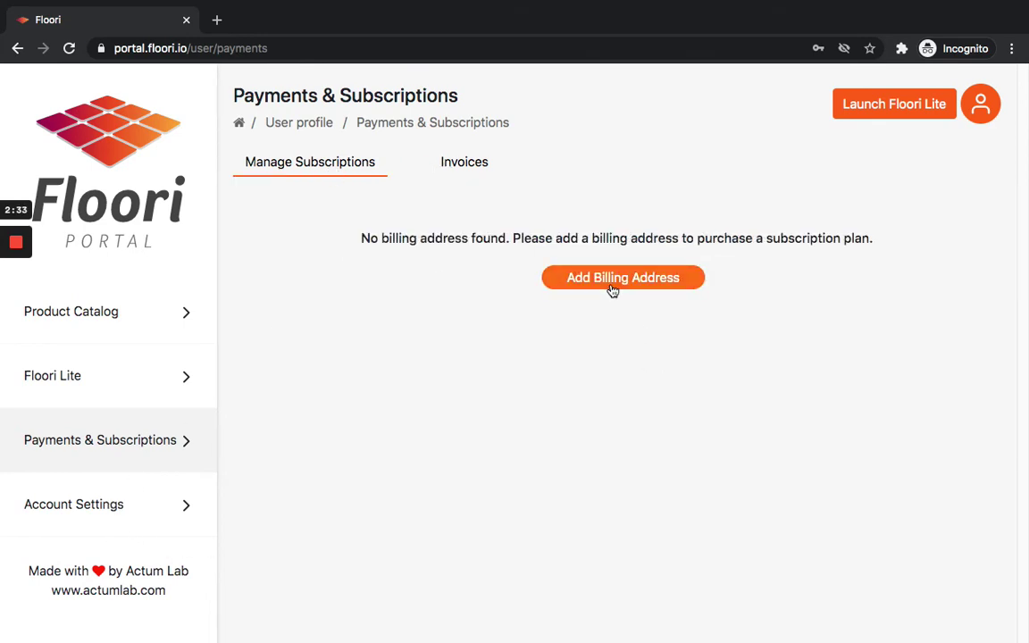
{"action": "left_click", "coordinate": [468, 159]}
Step: Check the empty Shipping and Invoice data forms in Account Settings' Billing & Delivery Info
{"action": "left_click", "coordinate": [82, 503]}
{"action": "scroll", "coordinate": [384, 360], "scroll_direction": "down", "scroll_amount": 3}
{"action": "scroll", "coordinate": [377, 360], "scroll_direction": "up", "scroll_amount": 3}
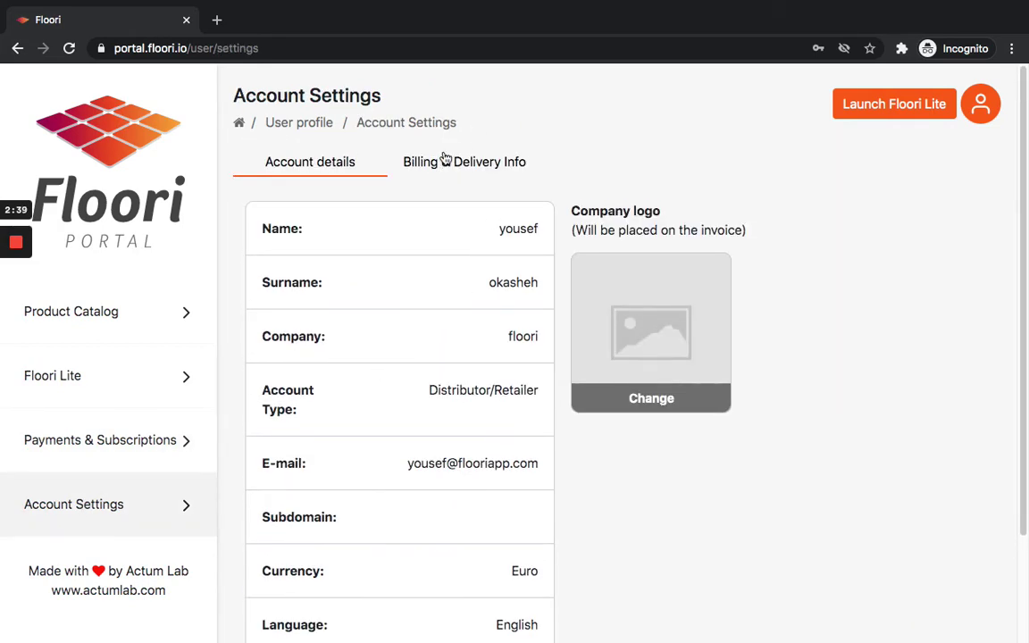
{"action": "scroll", "coordinate": [433, 267], "scroll_direction": "down", "scroll_amount": 1}
{"action": "scroll", "coordinate": [438, 353], "scroll_direction": "up", "scroll_amount": 1}
{"action": "left_click", "coordinate": [468, 172]}
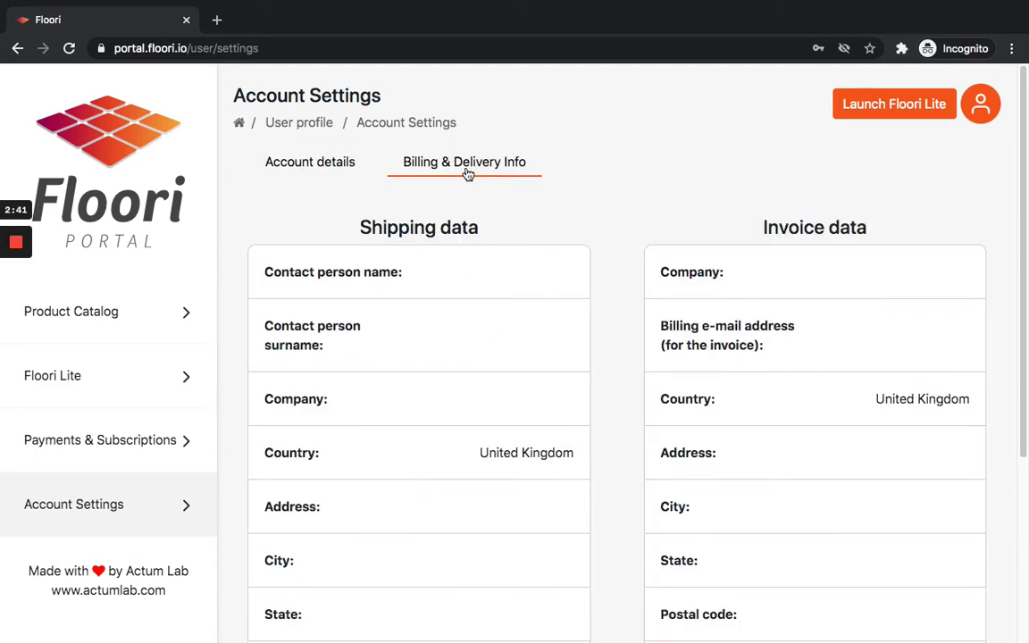
{"action": "scroll", "coordinate": [639, 336], "scroll_direction": "down", "scroll_amount": 1}
{"action": "scroll", "coordinate": [804, 263], "scroll_direction": "up", "scroll_amount": 1}
{"action": "scroll", "coordinate": [779, 474], "scroll_direction": "down", "scroll_amount": 3}
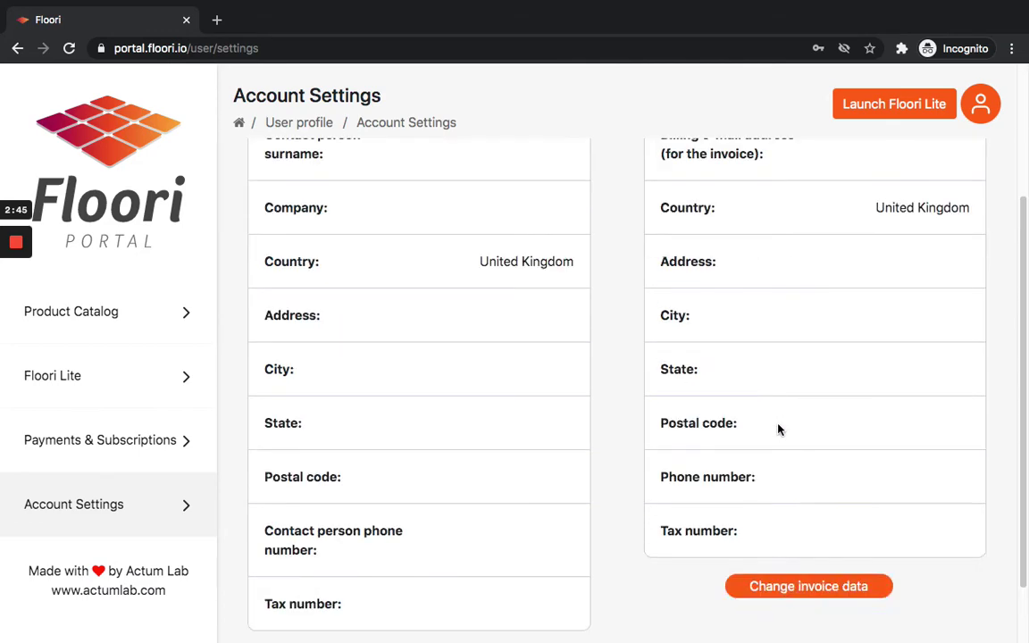
{"action": "scroll", "coordinate": [94, 413], "scroll_direction": "up", "scroll_amount": 3}
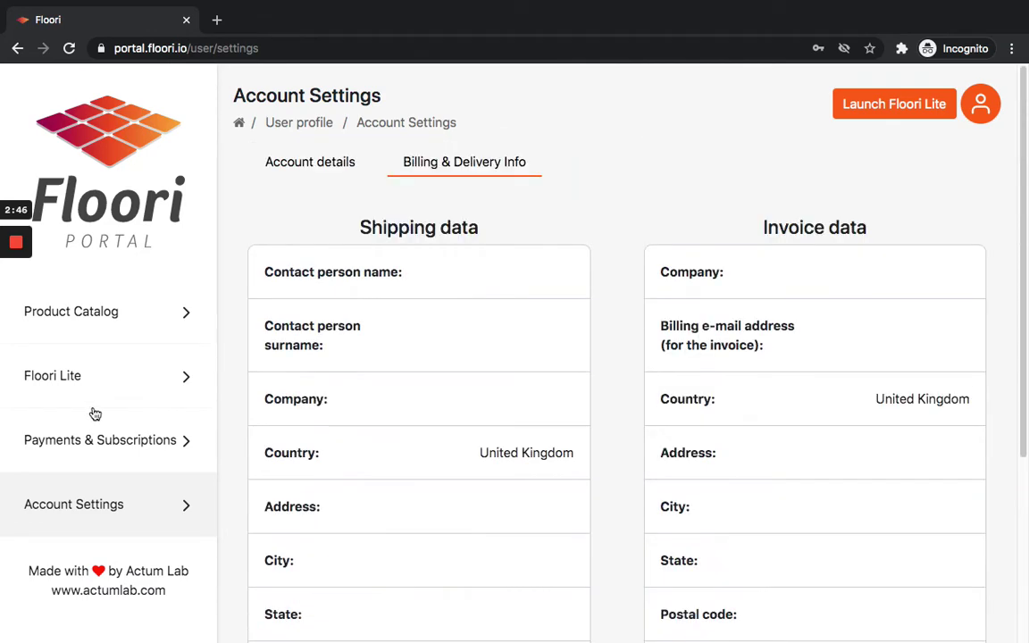
Step: Open the Product Catalog and go into the barlinek manufacturer's categories
{"action": "left_click", "coordinate": [139, 313]}
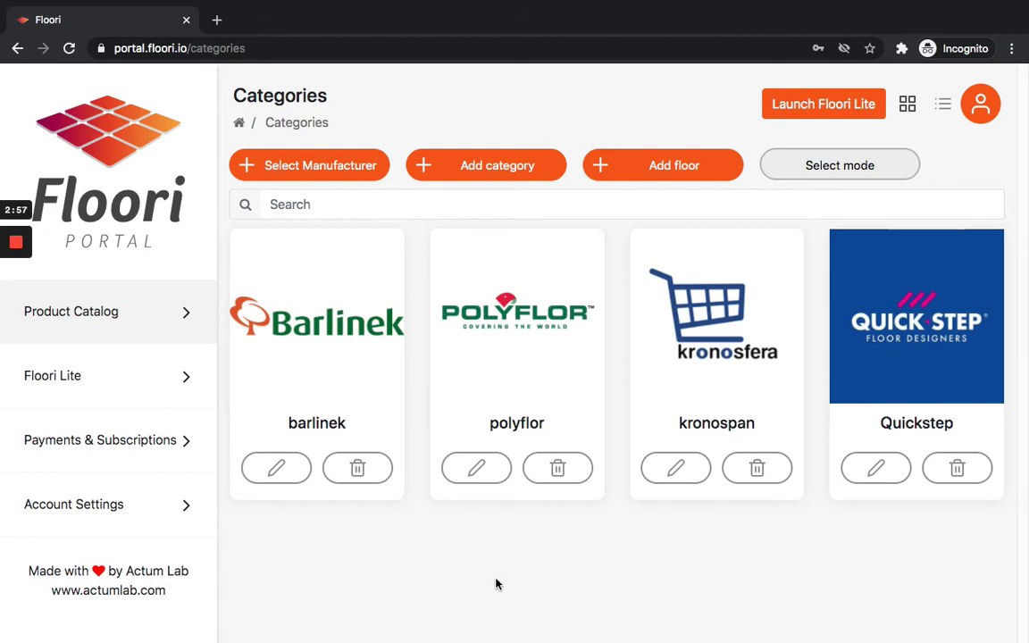
{"action": "left_click", "coordinate": [359, 360]}
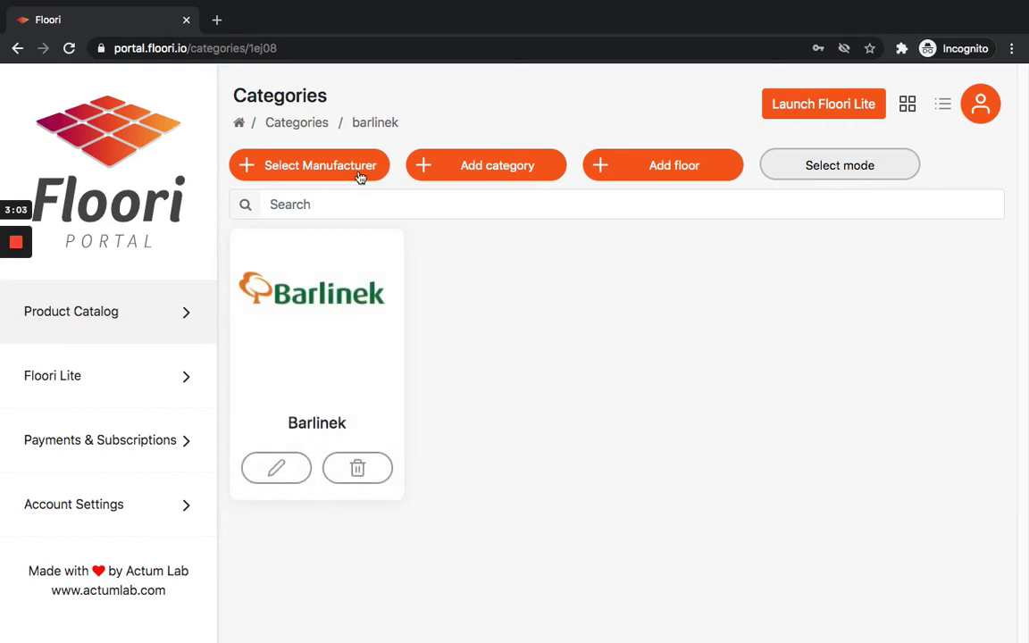
{"action": "left_click", "coordinate": [296, 123]}
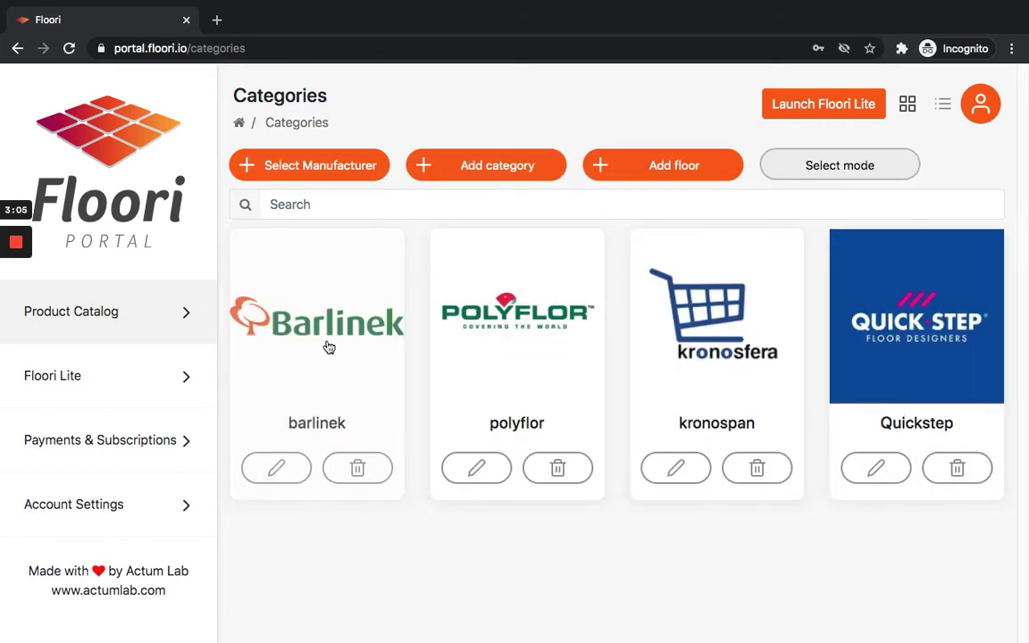
{"action": "left_click", "coordinate": [298, 330]}
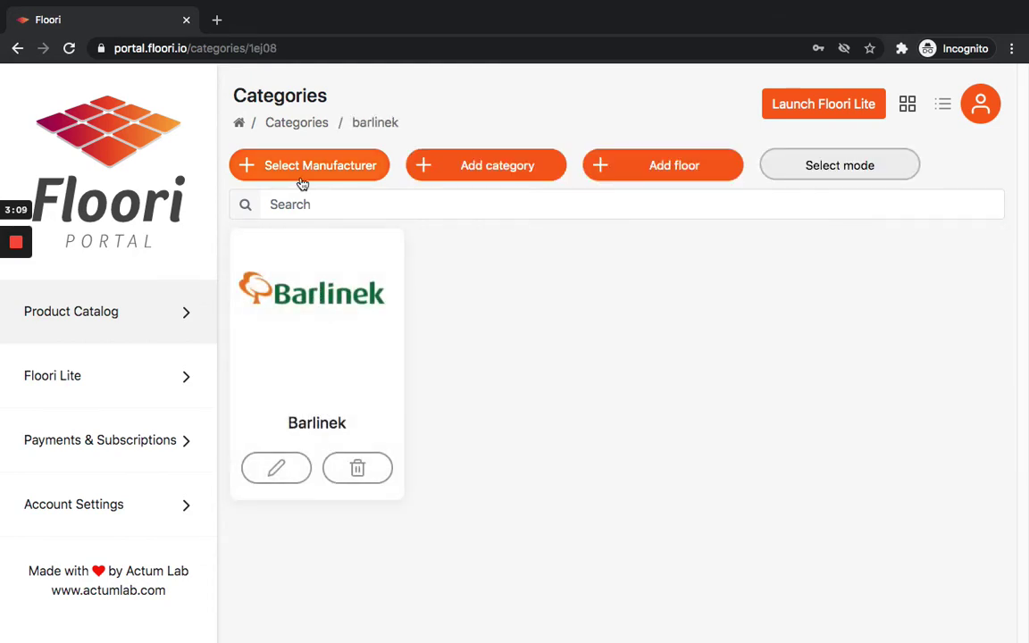
{"action": "left_click", "coordinate": [297, 123]}
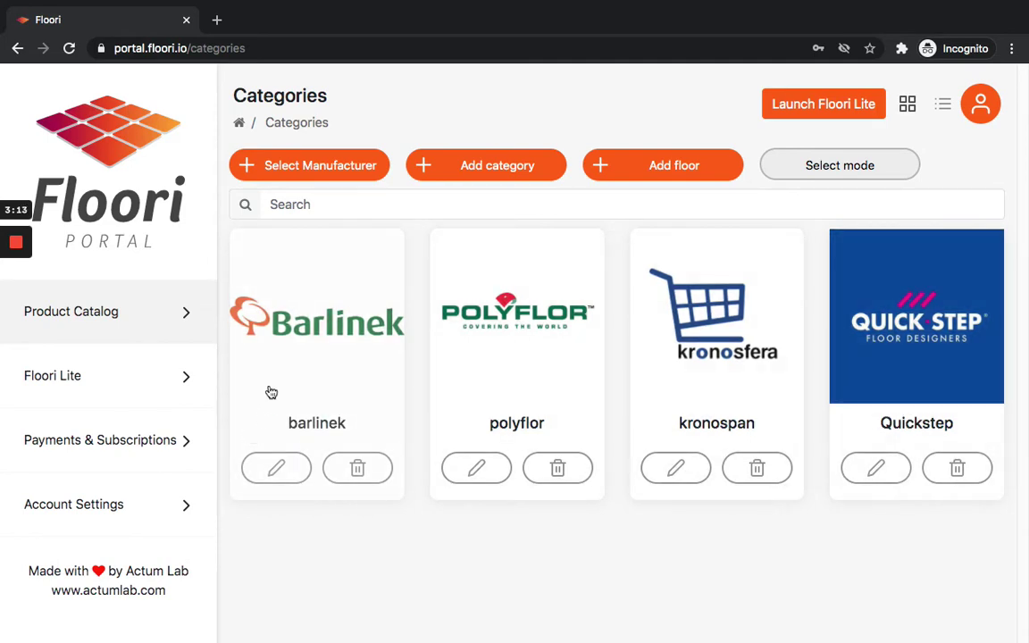
{"action": "left_click", "coordinate": [315, 371]}
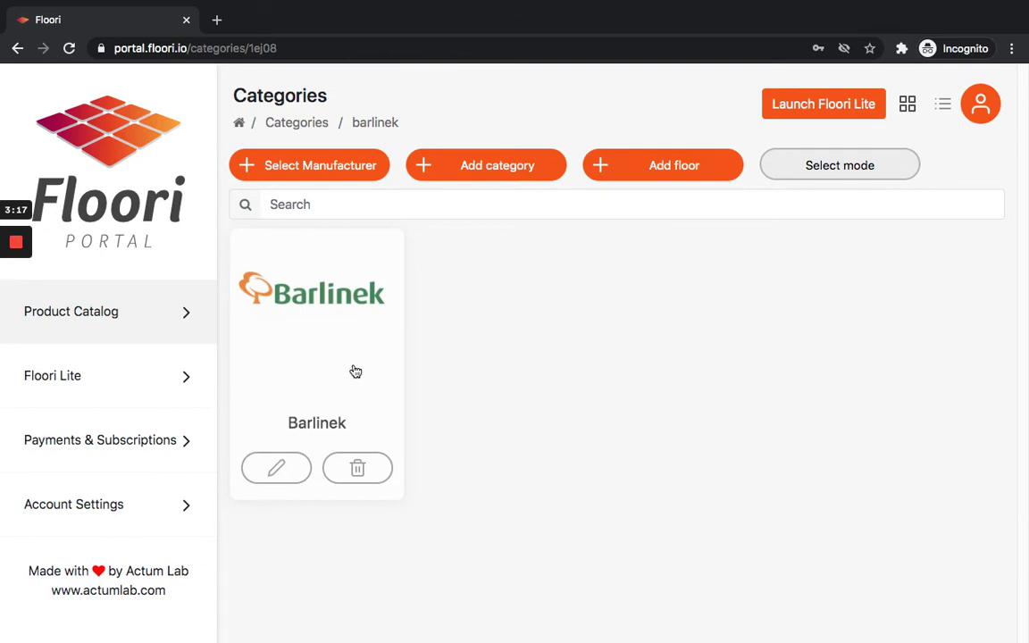
Step: Open the Barlinek category, preview Dąb Azure Window Molti, then browse the oak and ash floor grid
{"action": "left_click", "coordinate": [323, 342]}
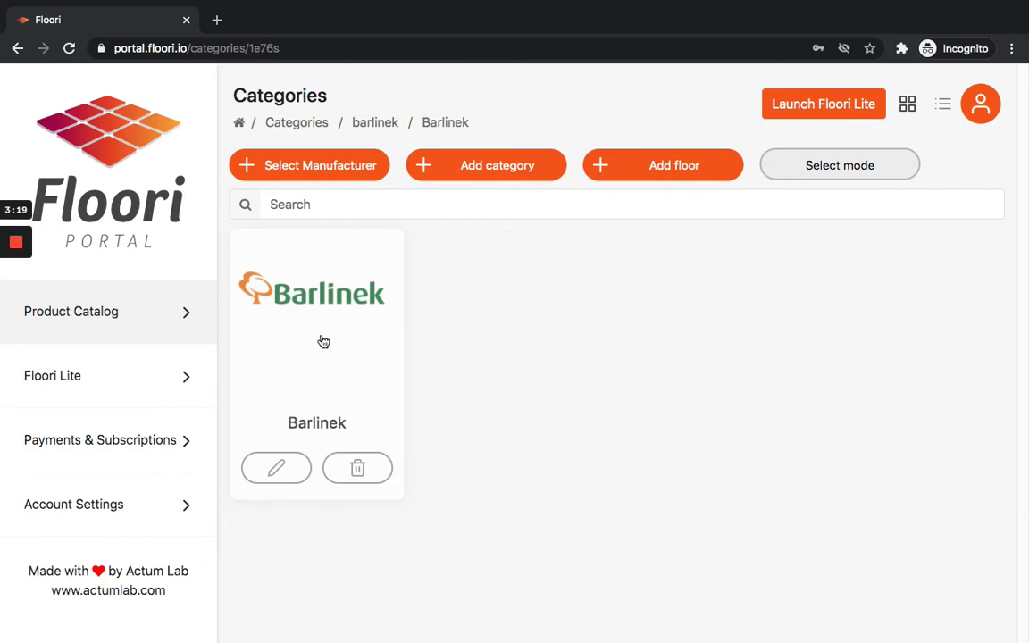
{"action": "left_click", "coordinate": [324, 342]}
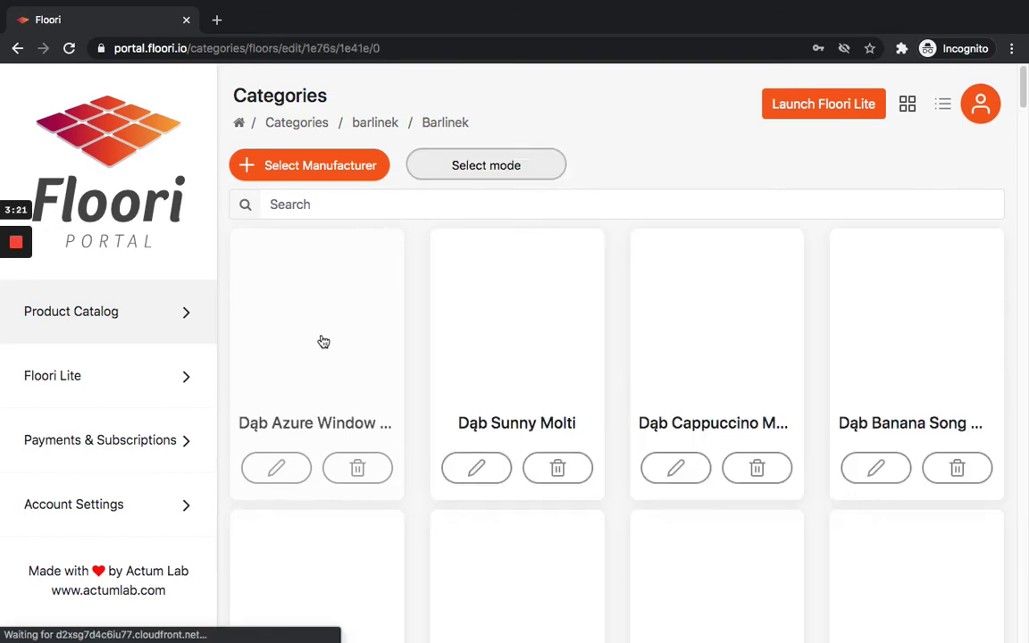
{"action": "left_click", "coordinate": [449, 131]}
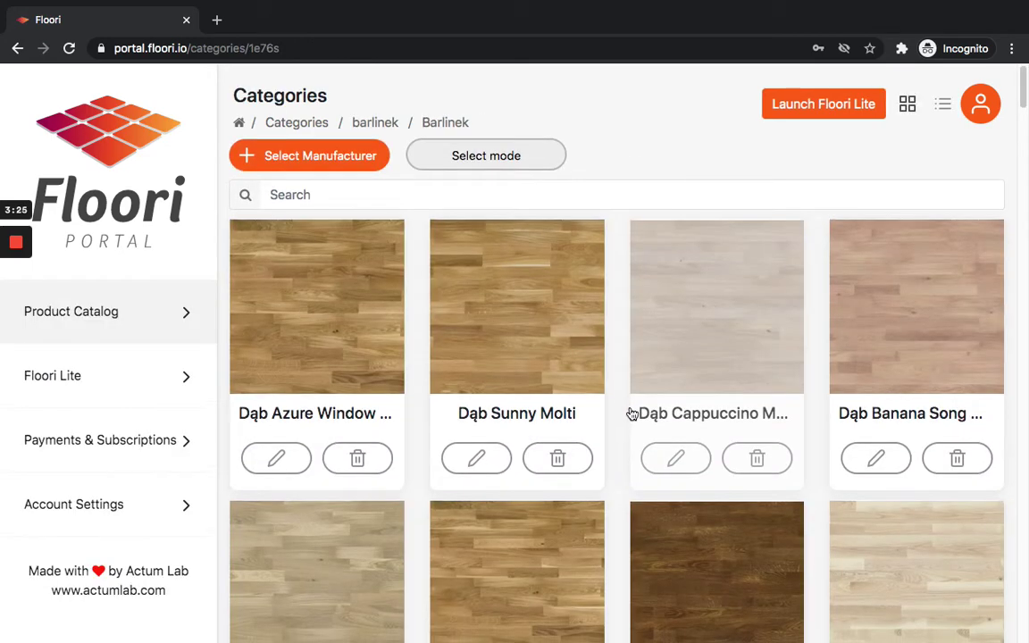
{"action": "scroll", "coordinate": [572, 410], "scroll_direction": "down", "scroll_amount": 7}
{"action": "scroll", "coordinate": [551, 411], "scroll_direction": "down", "scroll_amount": 12}
{"action": "scroll", "coordinate": [551, 411], "scroll_direction": "down", "scroll_amount": 15}
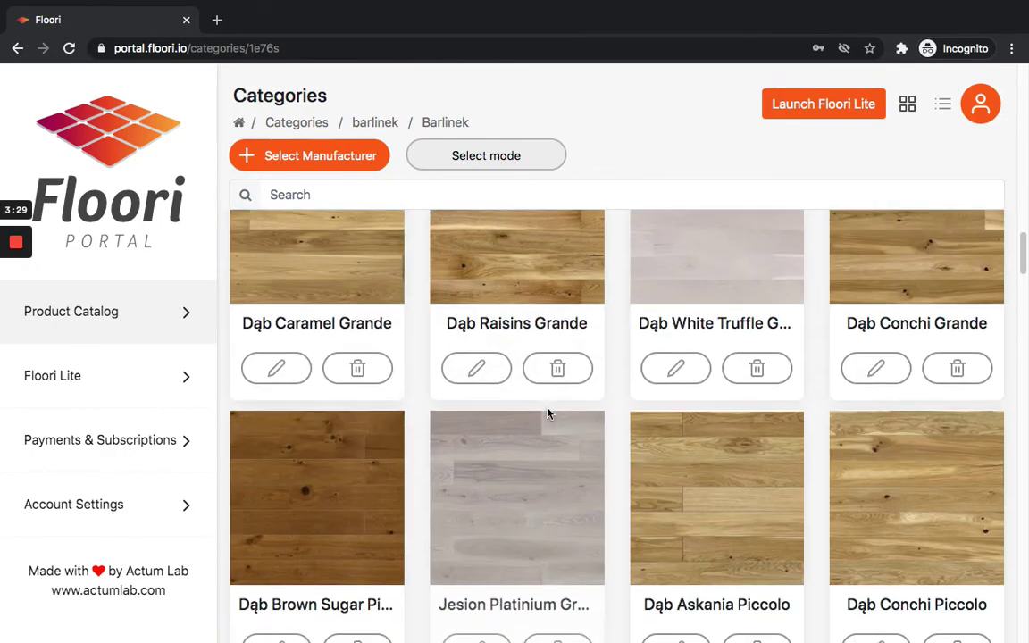
{"action": "scroll", "coordinate": [552, 418], "scroll_direction": "down", "scroll_amount": 15}
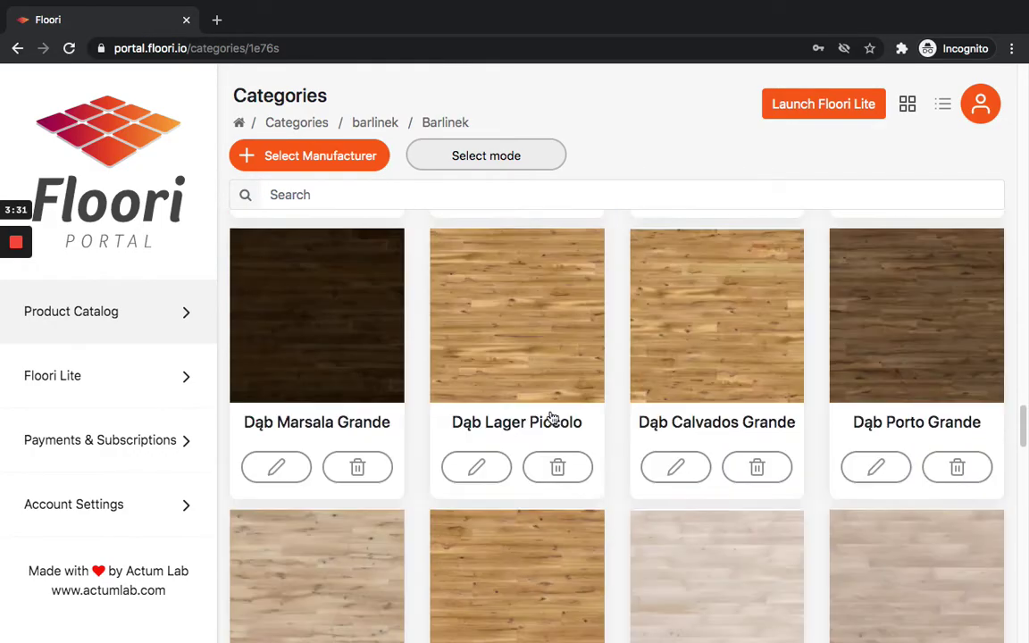
{"action": "scroll", "coordinate": [552, 418], "scroll_direction": "down", "scroll_amount": 15}
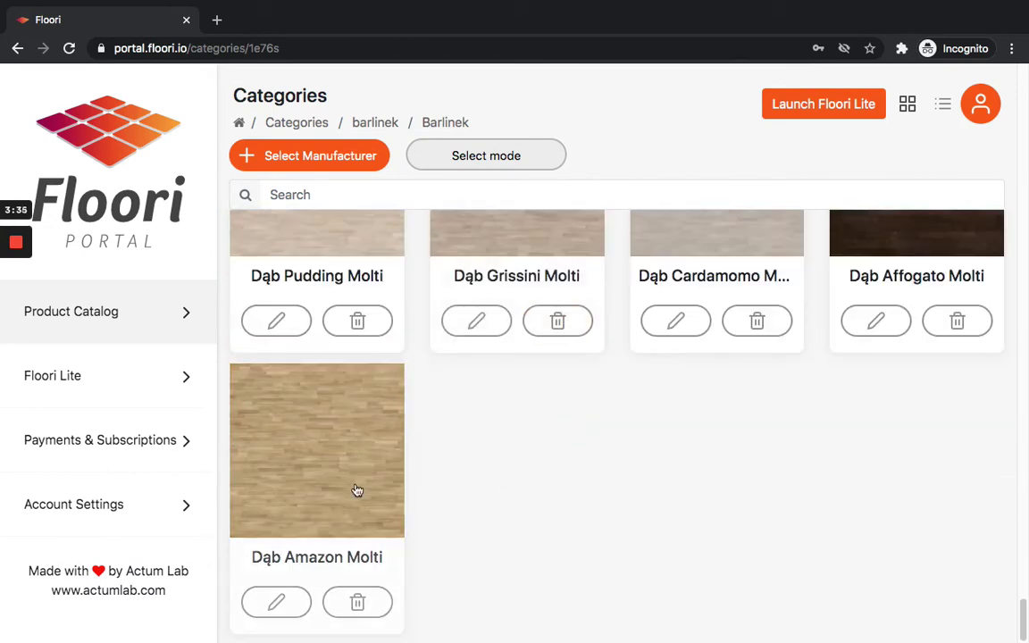
{"action": "scroll", "coordinate": [770, 494], "scroll_direction": "up", "scroll_amount": 3}
{"action": "scroll", "coordinate": [505, 506], "scroll_direction": "up", "scroll_amount": 15}
{"action": "scroll", "coordinate": [503, 486], "scroll_direction": "up", "scroll_amount": 10}
{"action": "scroll", "coordinate": [367, 429], "scroll_direction": "up", "scroll_amount": 3}
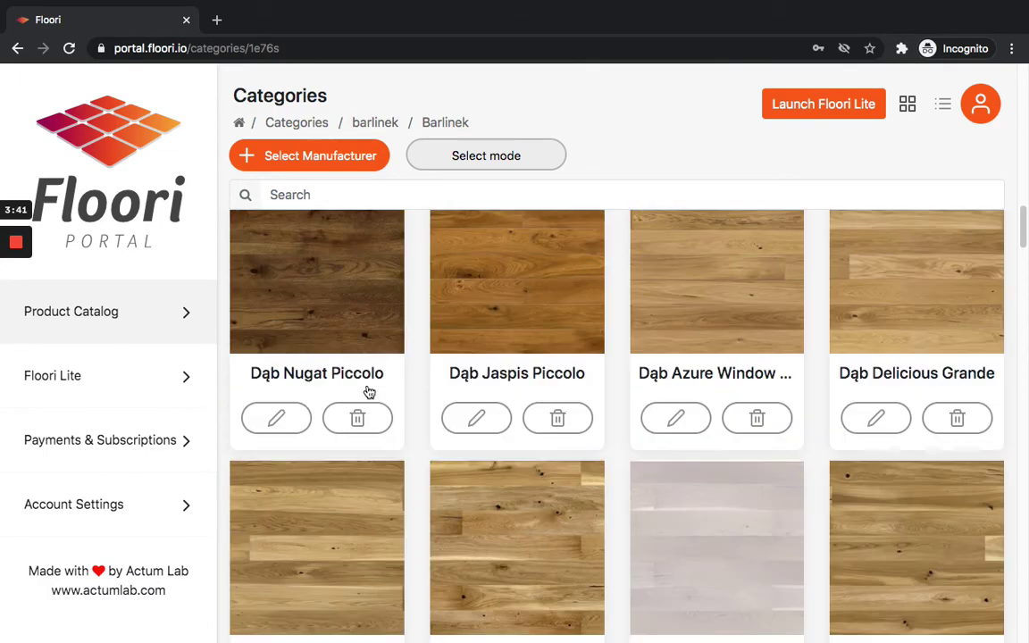
Step: Delete four Barlinek floors, including Dąb Nugat Piccolo, Dąb Jaspis Piccolo and Caramel herringbone
{"action": "left_click", "coordinate": [352, 422]}
{"action": "left_click", "coordinate": [455, 444]}
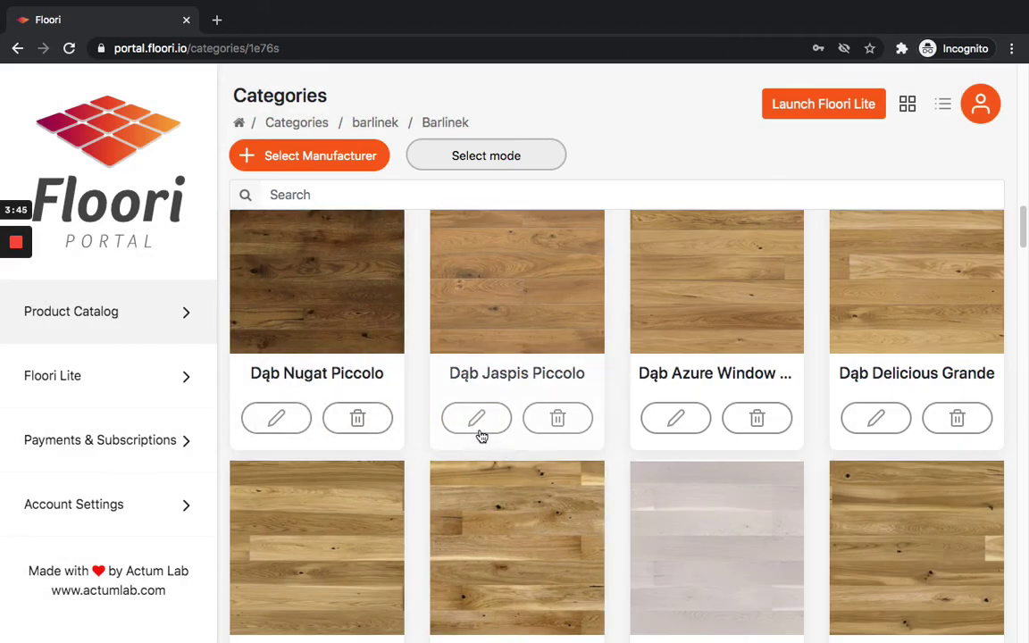
{"action": "scroll", "coordinate": [490, 429], "scroll_direction": "up", "scroll_amount": 1}
{"action": "left_click", "coordinate": [564, 496]}
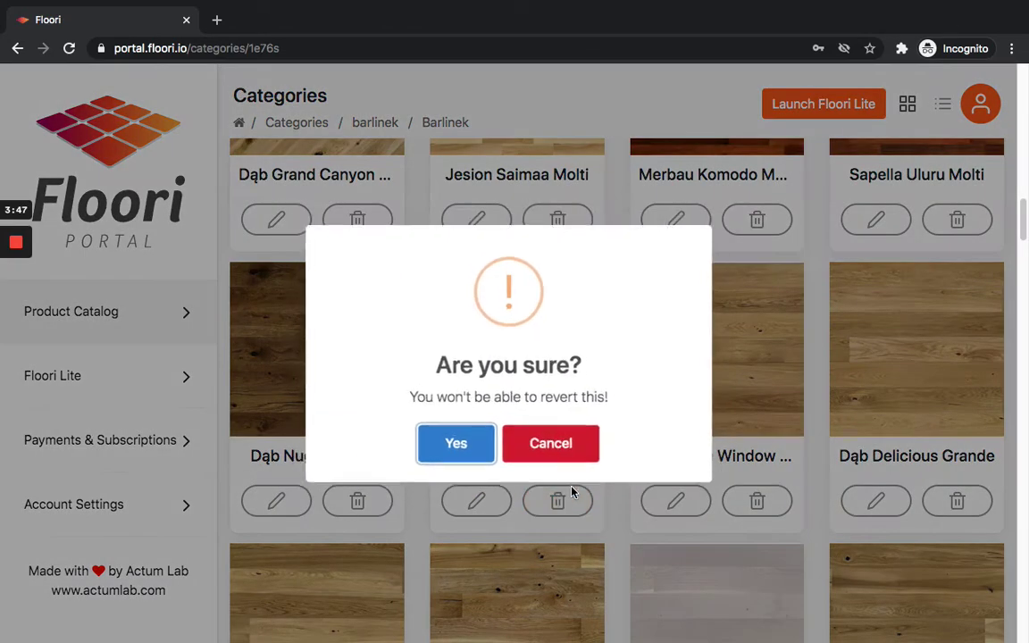
{"action": "left_click", "coordinate": [451, 444]}
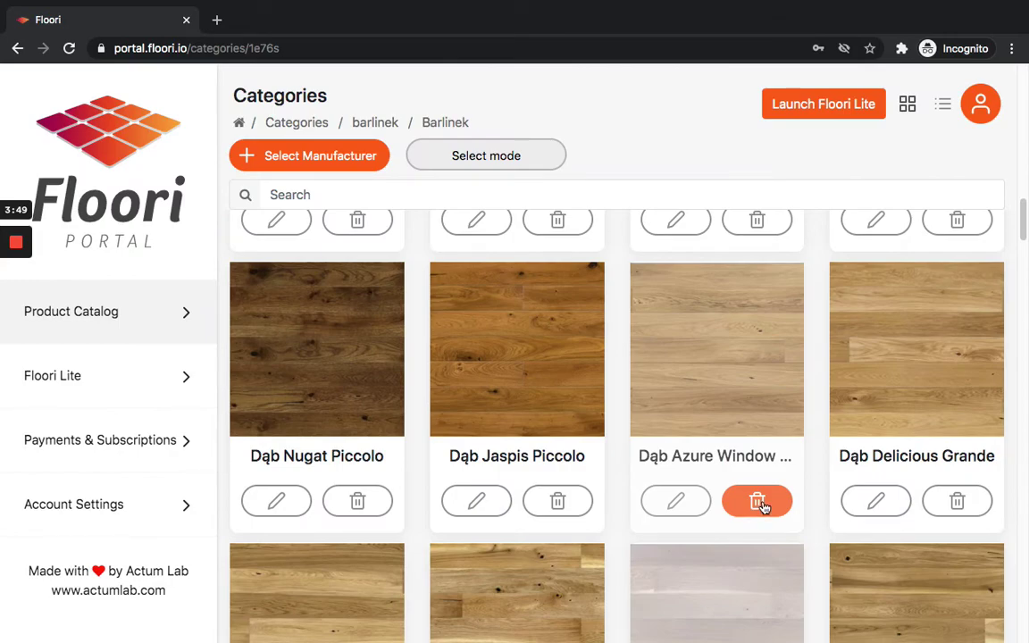
{"action": "left_click", "coordinate": [759, 502]}
{"action": "left_click", "coordinate": [463, 443]}
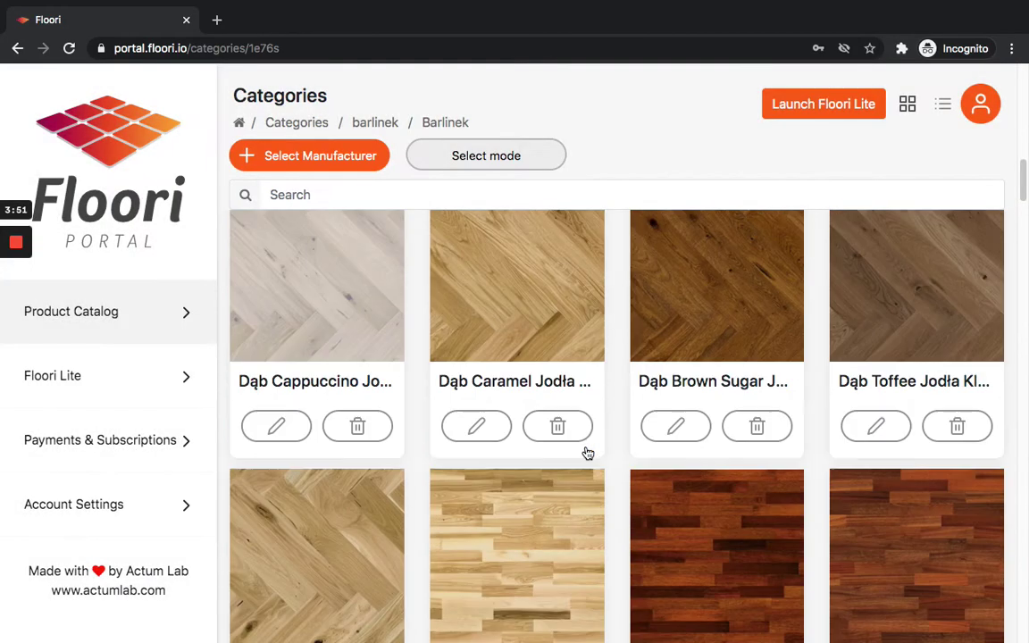
{"action": "left_click", "coordinate": [556, 427]}
{"action": "left_click", "coordinate": [454, 443]}
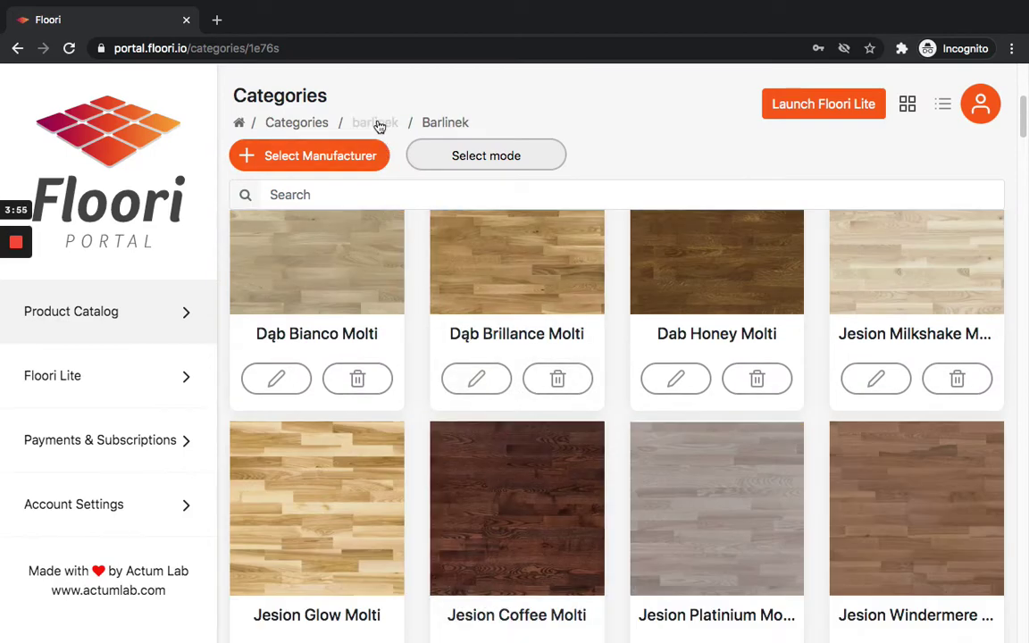
{"action": "scroll", "coordinate": [382, 214], "scroll_direction": "up", "scroll_amount": 3}
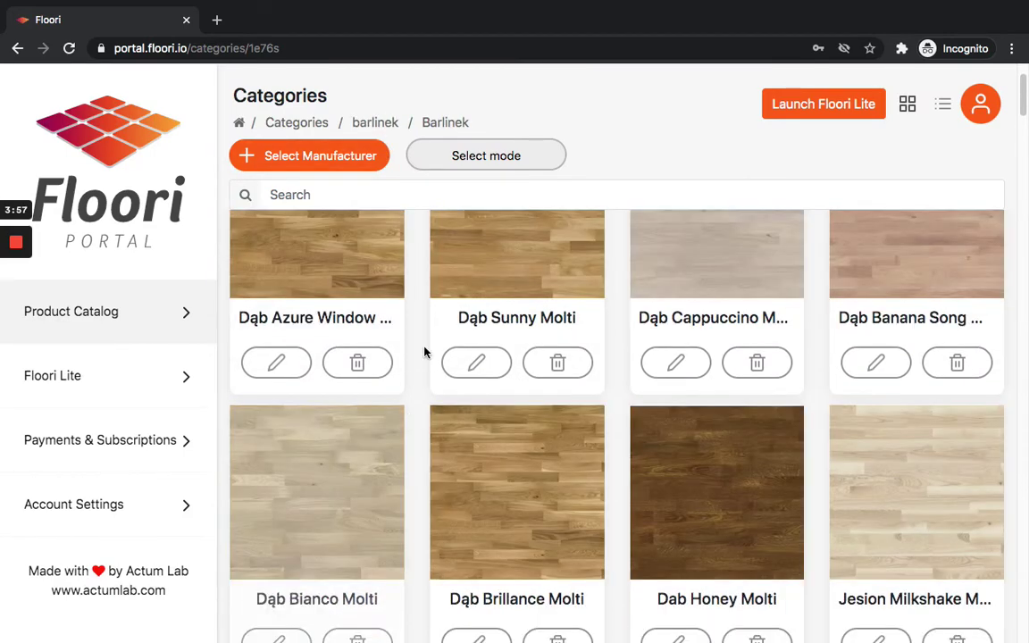
{"action": "scroll", "coordinate": [444, 382], "scroll_direction": "up", "scroll_amount": 1}
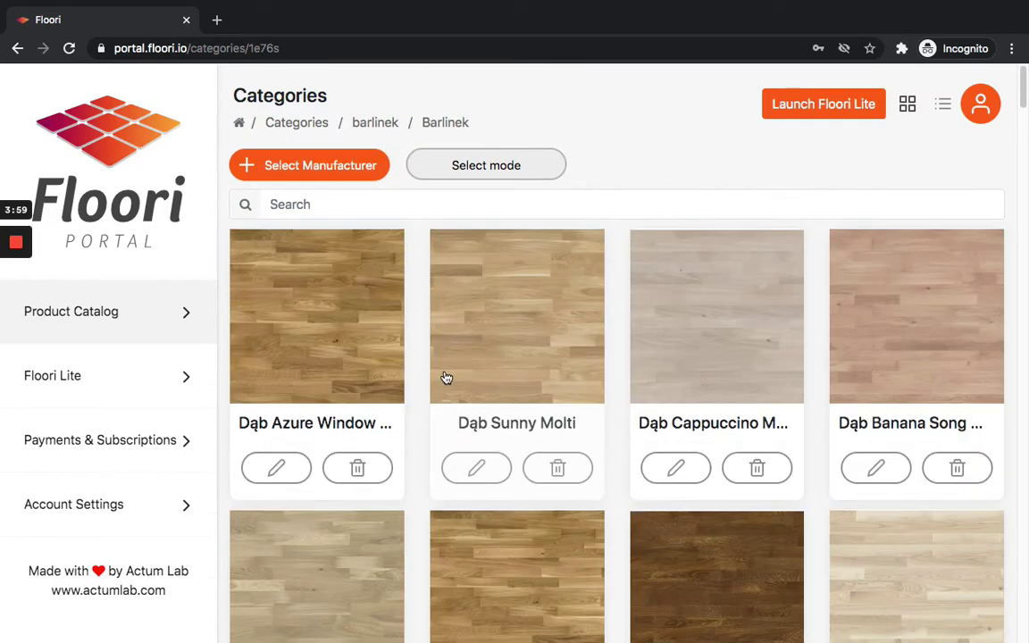
Step: Navigate back up to Categories and into the polyflor manufacturer's collection
{"action": "left_click", "coordinate": [377, 125]}
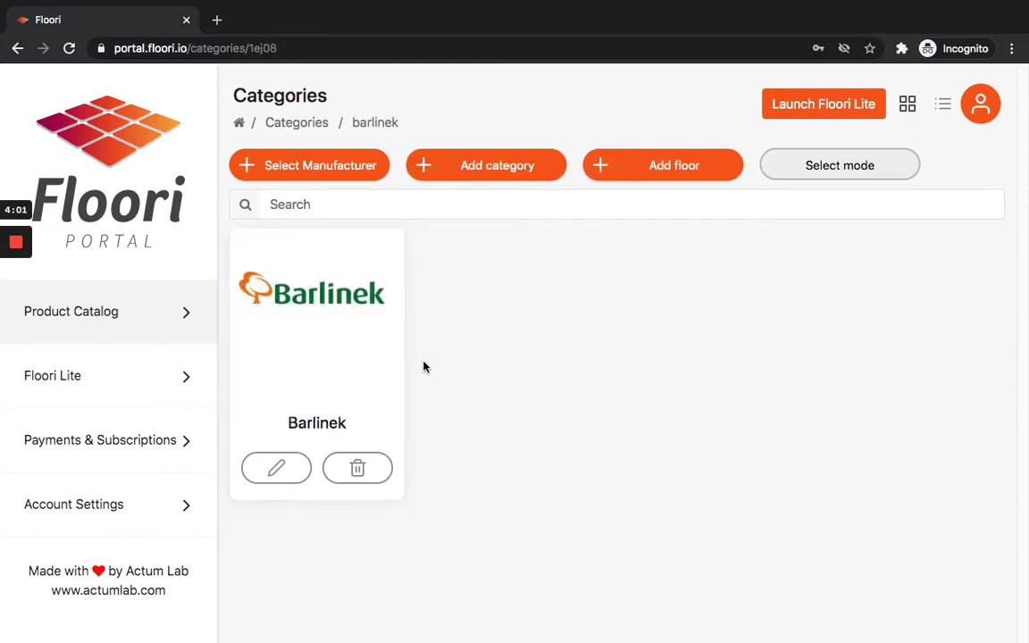
{"action": "left_click", "coordinate": [303, 125]}
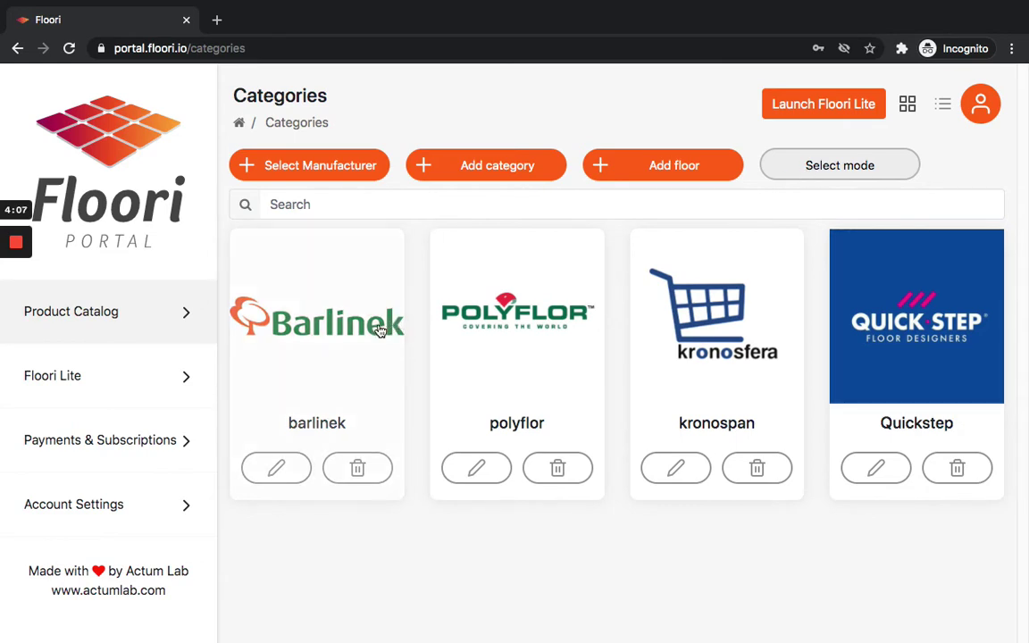
{"action": "left_click", "coordinate": [343, 383]}
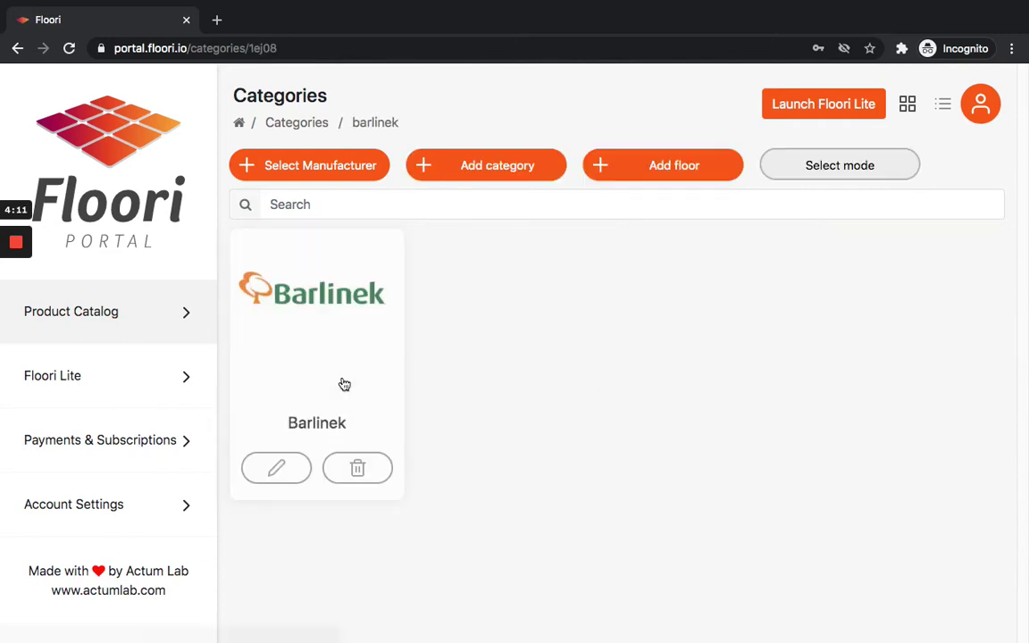
{"action": "left_click", "coordinate": [321, 124]}
{"action": "left_click", "coordinate": [498, 390]}
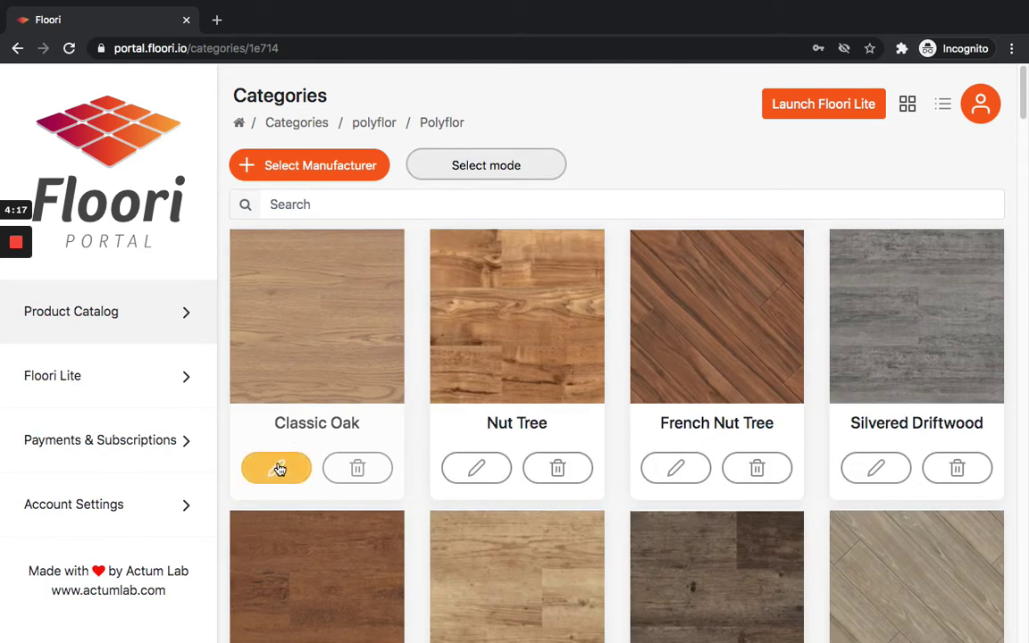
Step: Rename the Classic Oak floor to Champagne Oak
{"action": "left_click", "coordinate": [279, 469]}
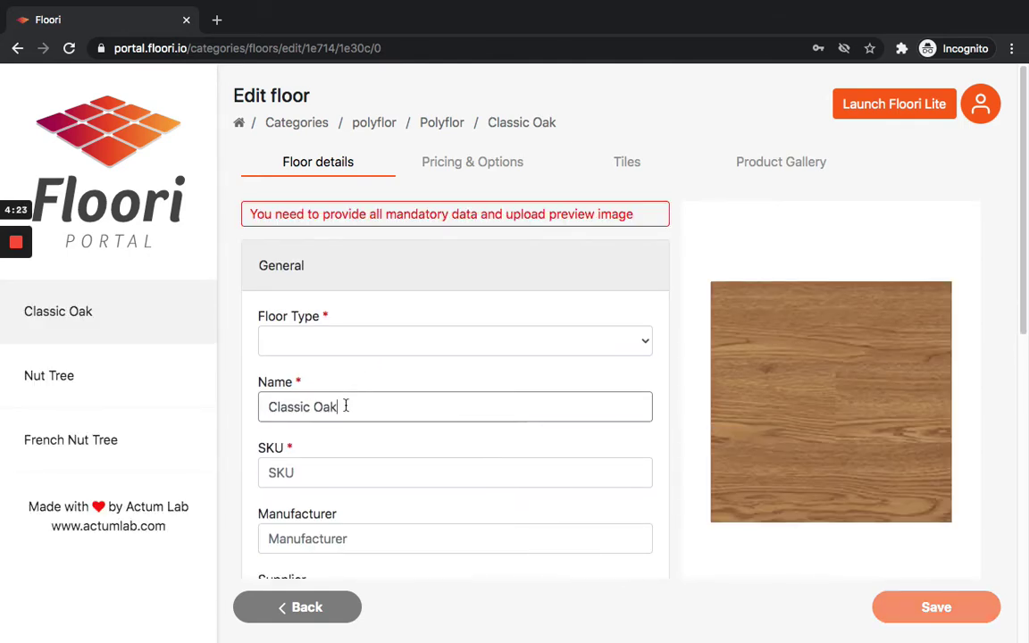
{"action": "double_click", "coordinate": [357, 406]}
{"action": "triple_click", "coordinate": [358, 407]}
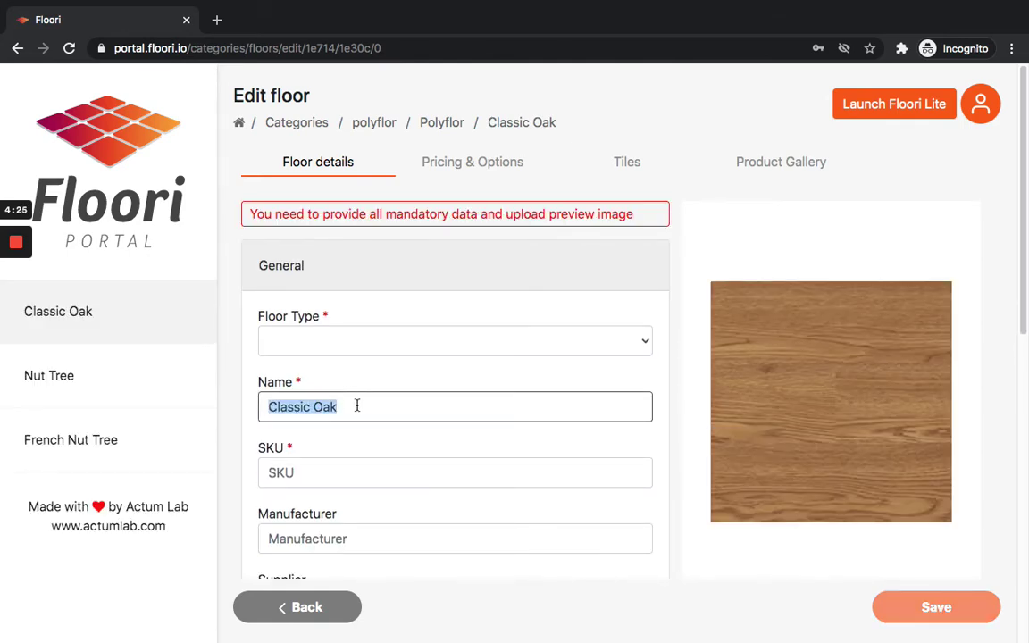
{"action": "type", "text": "Champagne Oak"}
{"action": "left_click", "coordinate": [620, 575]}
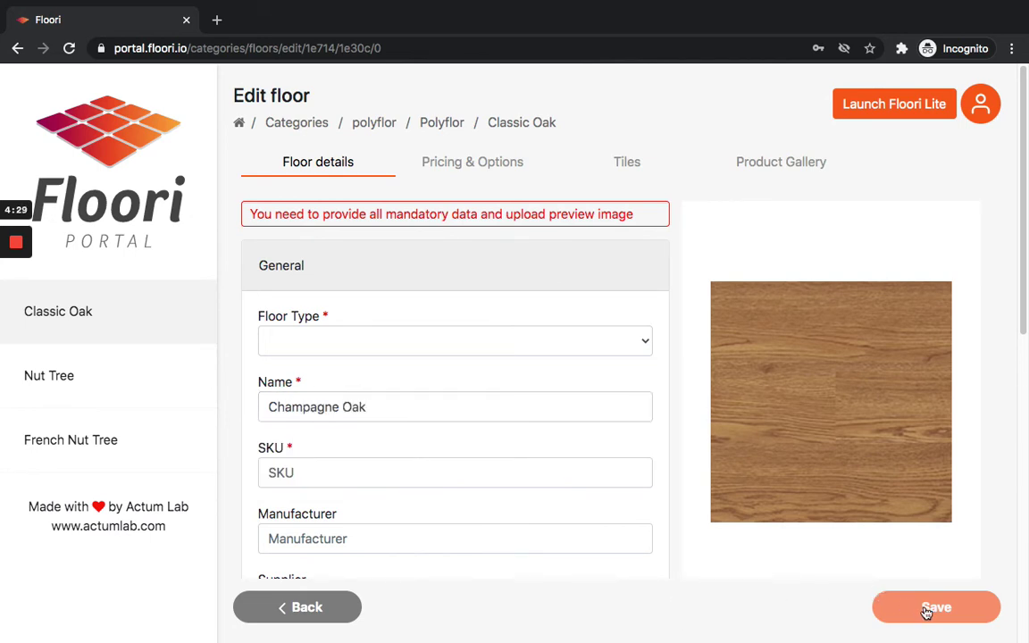
Step: Set the floor type to Engineered hardwood
{"action": "scroll", "coordinate": [458, 326], "scroll_direction": "down", "scroll_amount": 2}
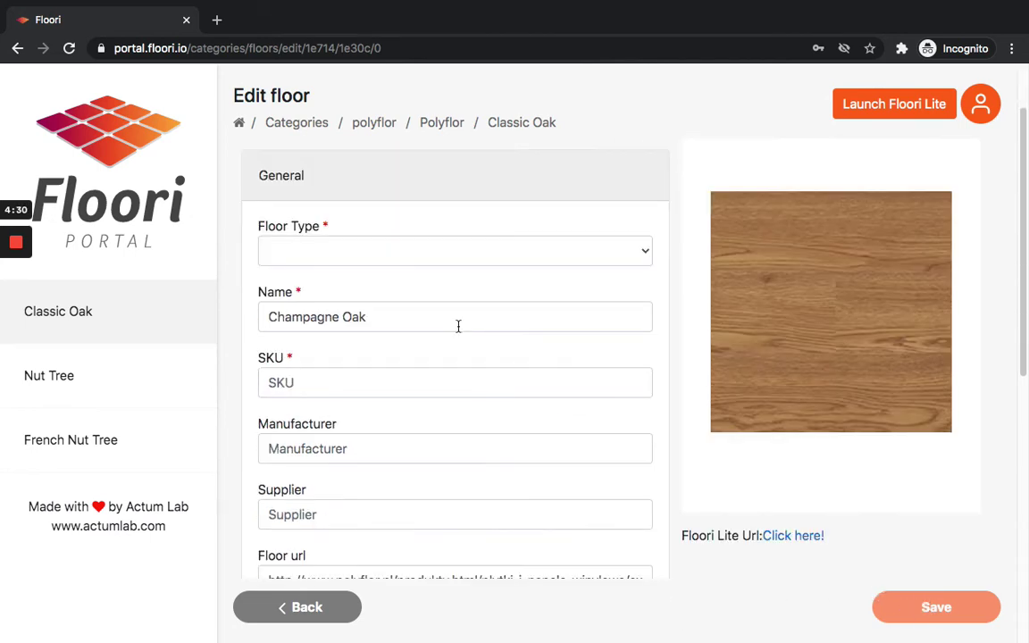
{"action": "left_click", "coordinate": [512, 264]}
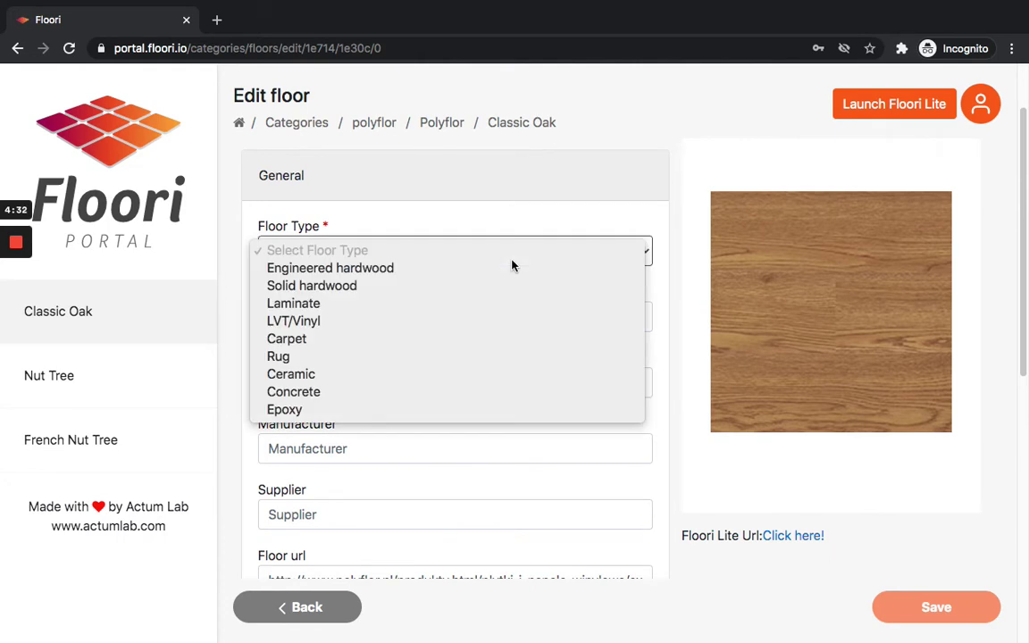
{"action": "left_click", "coordinate": [427, 268]}
{"action": "scroll", "coordinate": [439, 321], "scroll_direction": "down", "scroll_amount": 1}
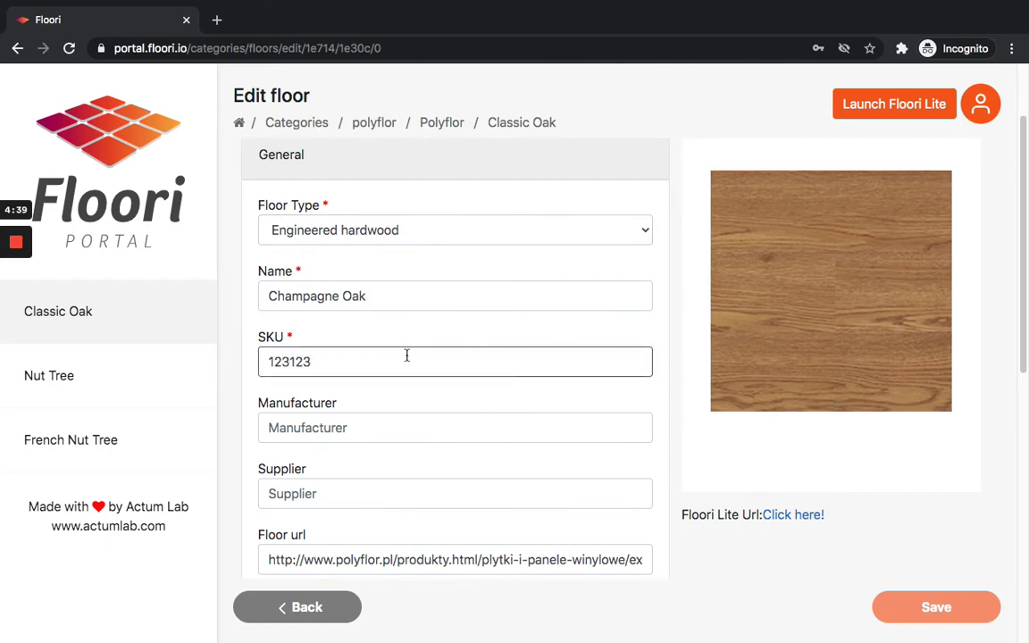
{"action": "scroll", "coordinate": [460, 270], "scroll_direction": "down", "scroll_amount": 5}
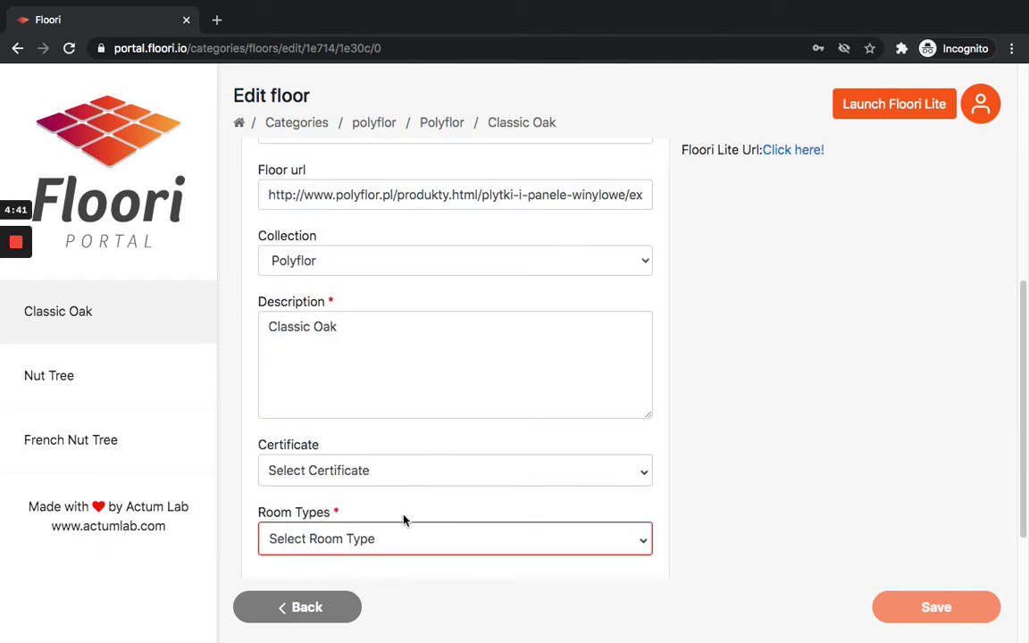
Step: Add Kitchen and Main room as room types, save, and return to the Polyflor floors
{"action": "left_click", "coordinate": [400, 533]}
{"action": "scroll", "coordinate": [303, 393], "scroll_direction": "up", "scroll_amount": 1}
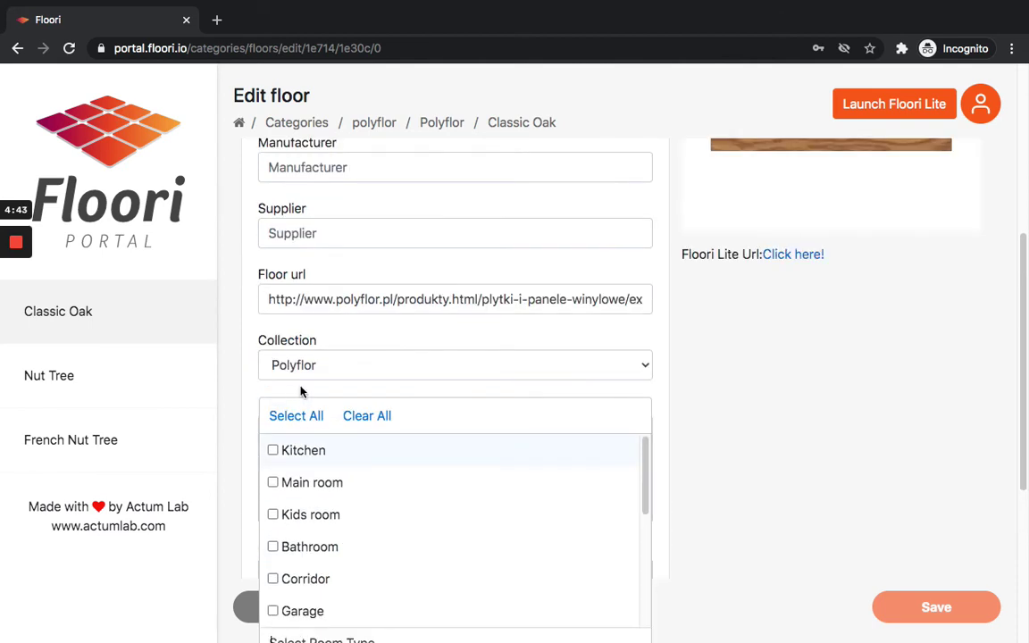
{"action": "left_click", "coordinate": [287, 459]}
{"action": "left_click", "coordinate": [270, 446]}
{"action": "left_click", "coordinate": [804, 563]}
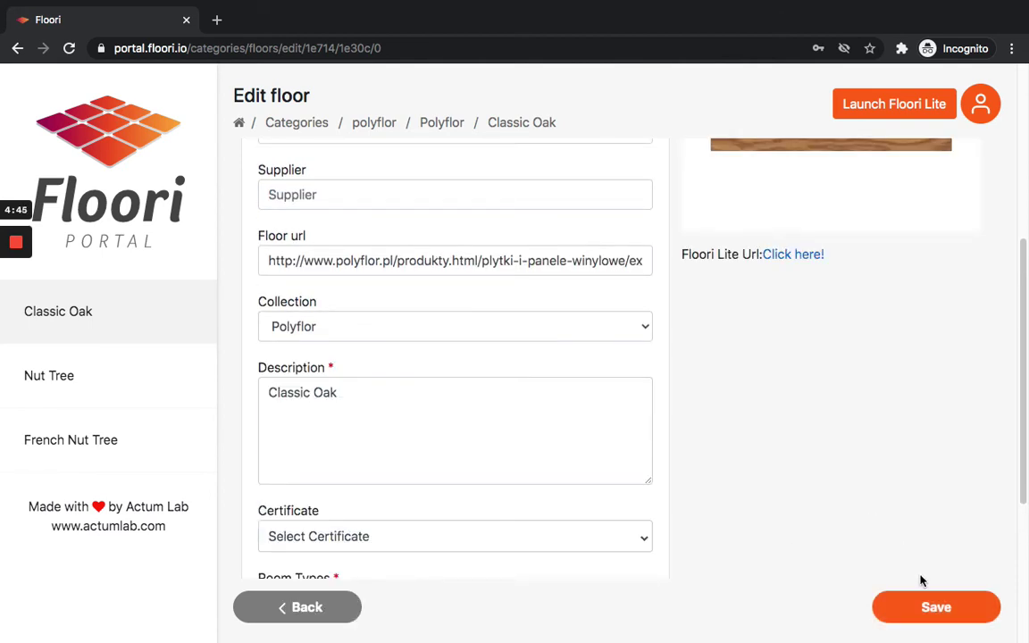
{"action": "left_click", "coordinate": [929, 607]}
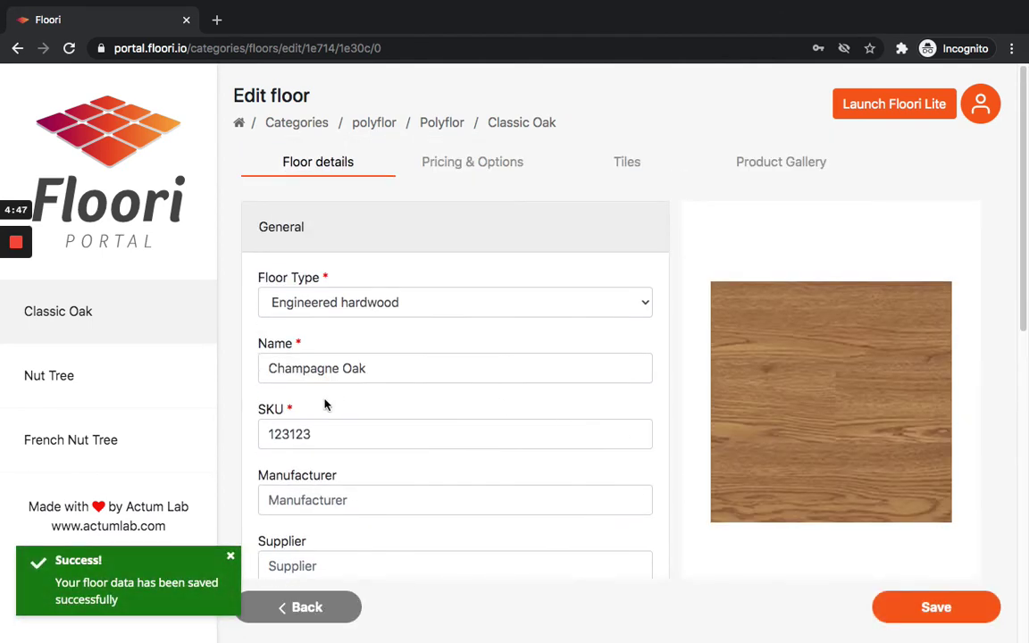
{"action": "left_click", "coordinate": [375, 371]}
{"action": "left_click", "coordinate": [447, 124]}
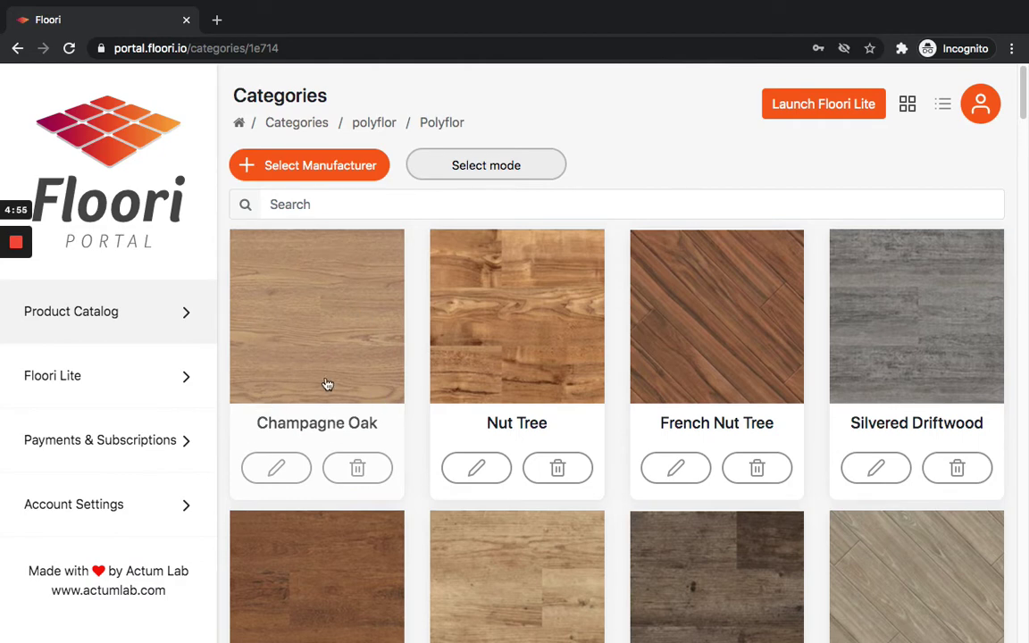
Step: Reopen Champagne Oak to check its saved fields, then return to the Polyflor floor list
{"action": "left_click", "coordinate": [327, 384]}
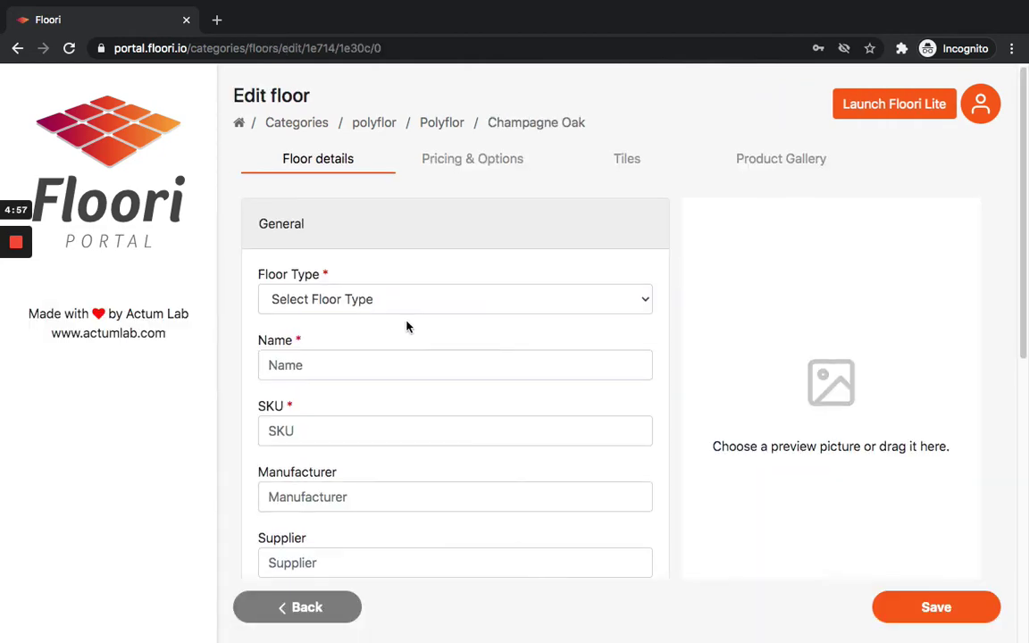
{"action": "scroll", "coordinate": [340, 349], "scroll_direction": "down", "scroll_amount": 5}
{"action": "scroll", "coordinate": [482, 450], "scroll_direction": "up", "scroll_amount": 4}
{"action": "scroll", "coordinate": [451, 473], "scroll_direction": "up", "scroll_amount": 2}
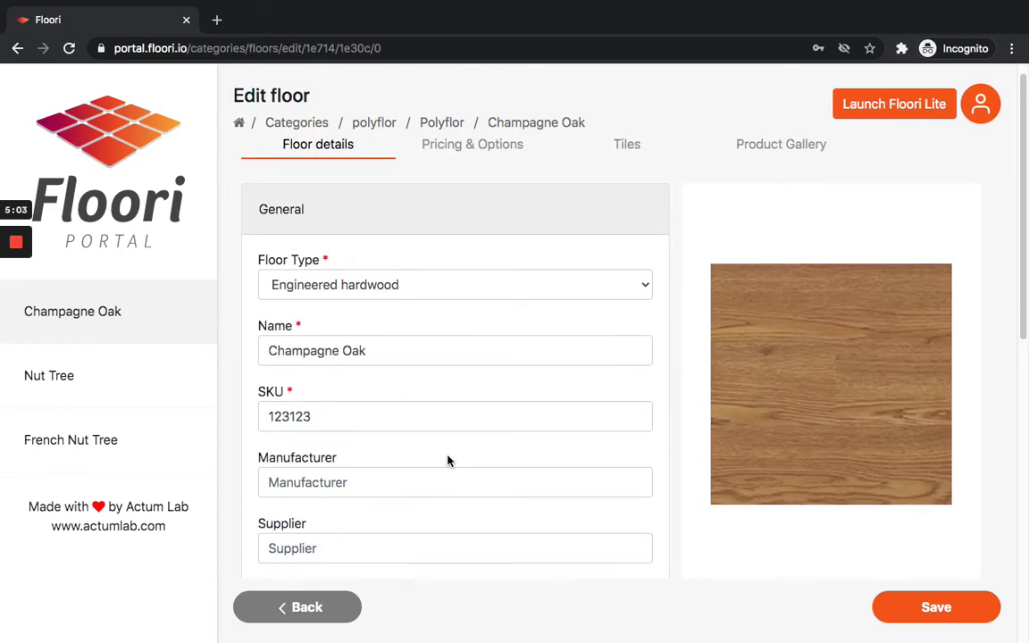
{"action": "scroll", "coordinate": [459, 436], "scroll_direction": "down", "scroll_amount": 7}
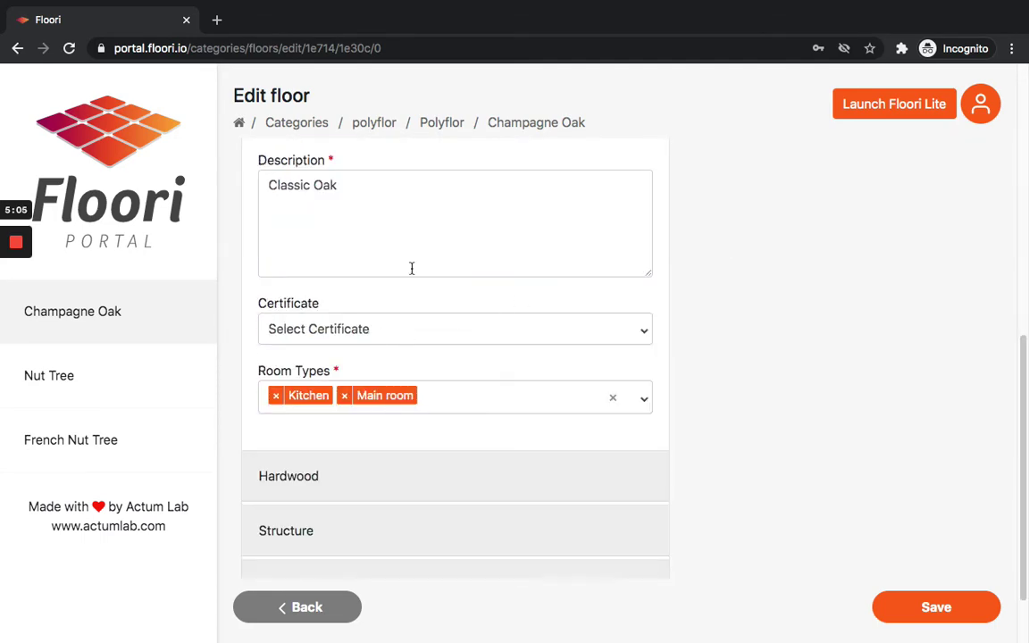
{"action": "scroll", "coordinate": [482, 366], "scroll_direction": "up", "scroll_amount": 8}
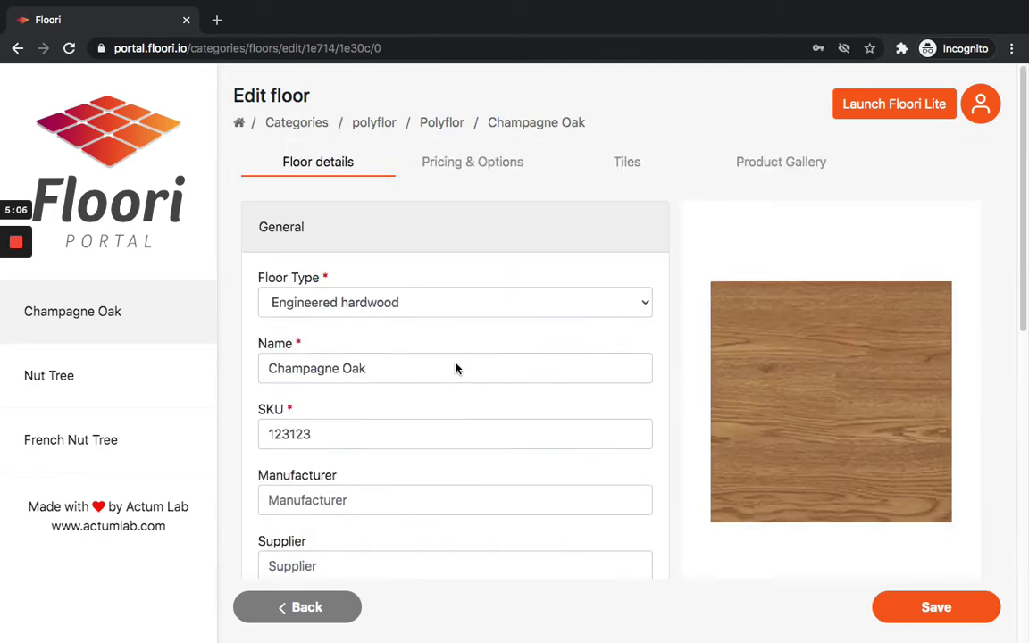
{"action": "left_click", "coordinate": [441, 127]}
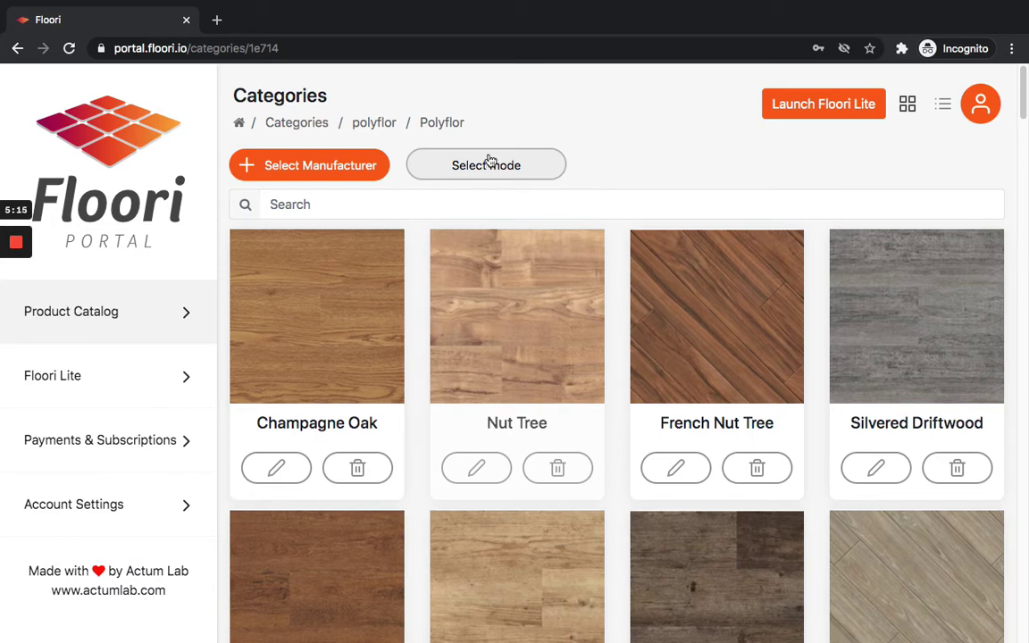
Step: Go back up through the breadcrumbs to the top-level Categories list (barlinek, polyflor, kronospan, Quickstep)
{"action": "left_click", "coordinate": [380, 125]}
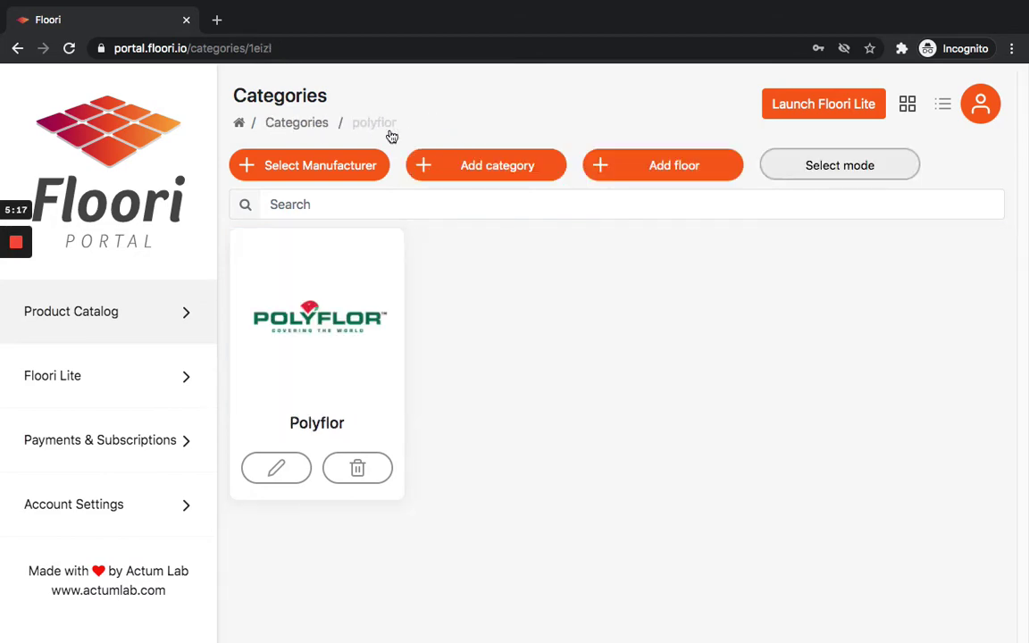
{"action": "left_click", "coordinate": [297, 124]}
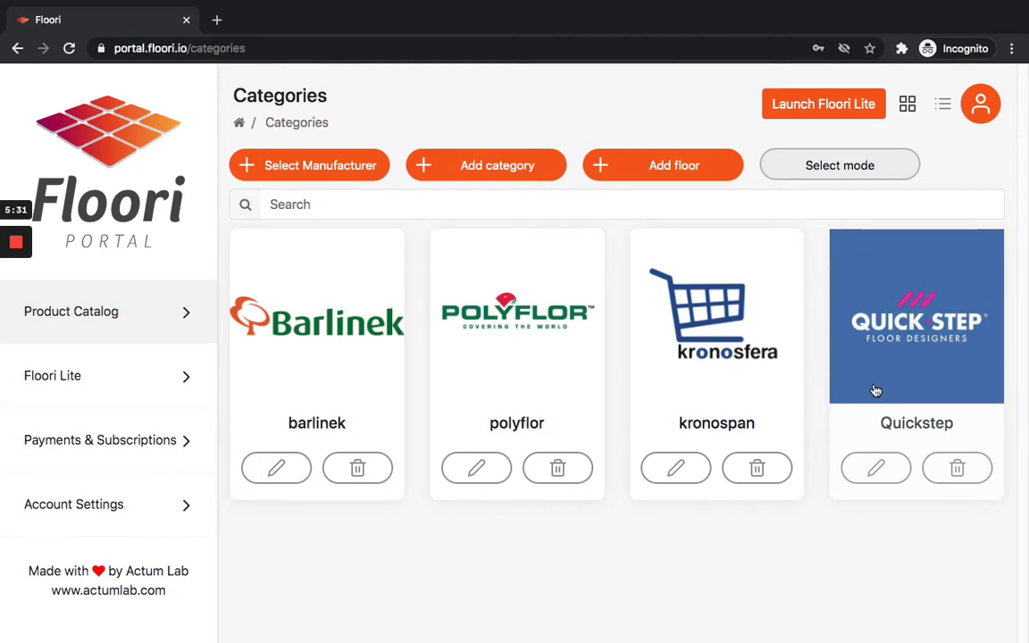
{"action": "mouse_move", "coordinate": [24, 317]}
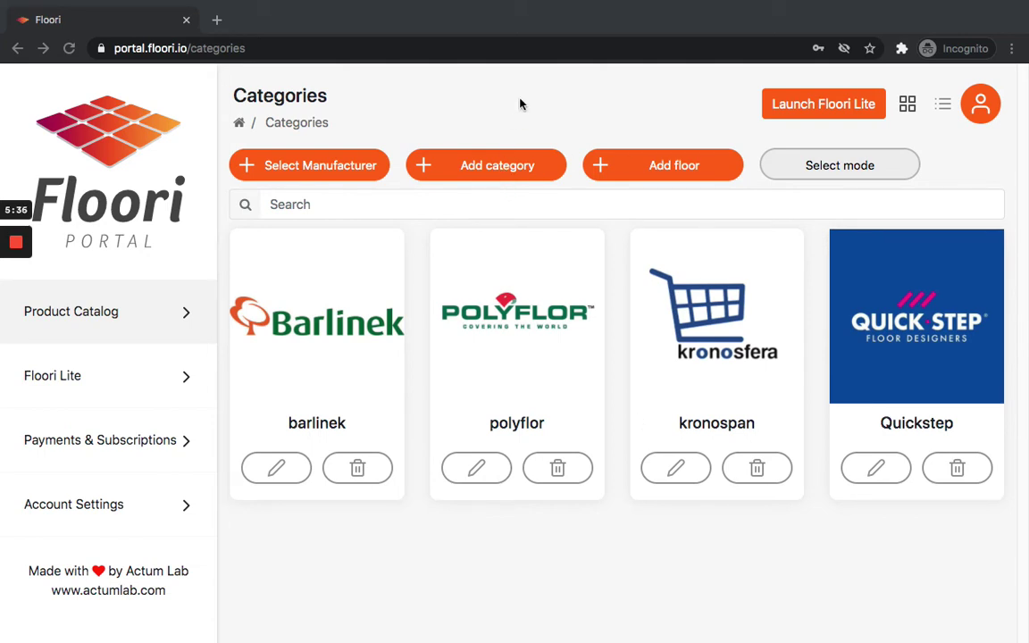
Step: Start a new category named Sienna Floors with the description Sienna Floors
{"action": "left_click", "coordinate": [484, 180]}
{"action": "left_click", "coordinate": [478, 172]}
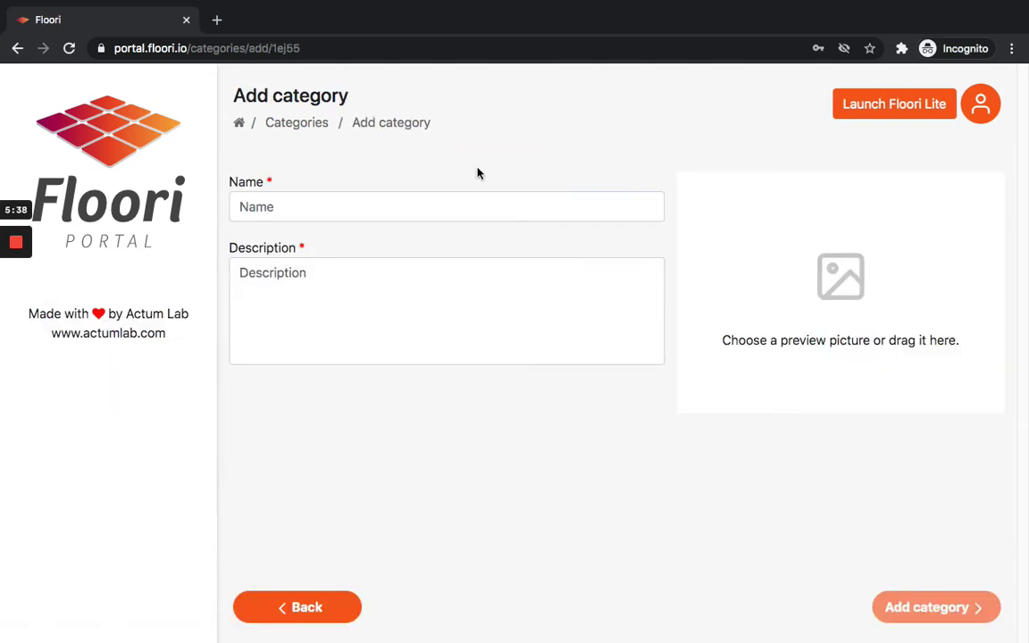
{"action": "left_click", "coordinate": [473, 204]}
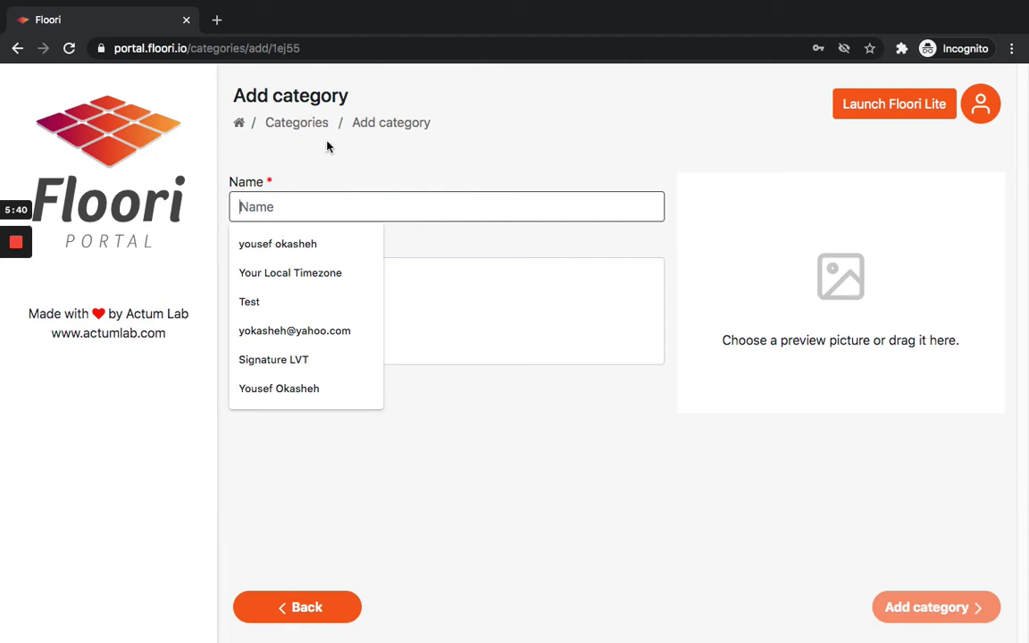
{"action": "left_click", "coordinate": [296, 127]}
{"action": "type", "text": "E"}
{"action": "key", "text": "BackSpace"}
{"action": "type", "text": "Sienna Floors"}
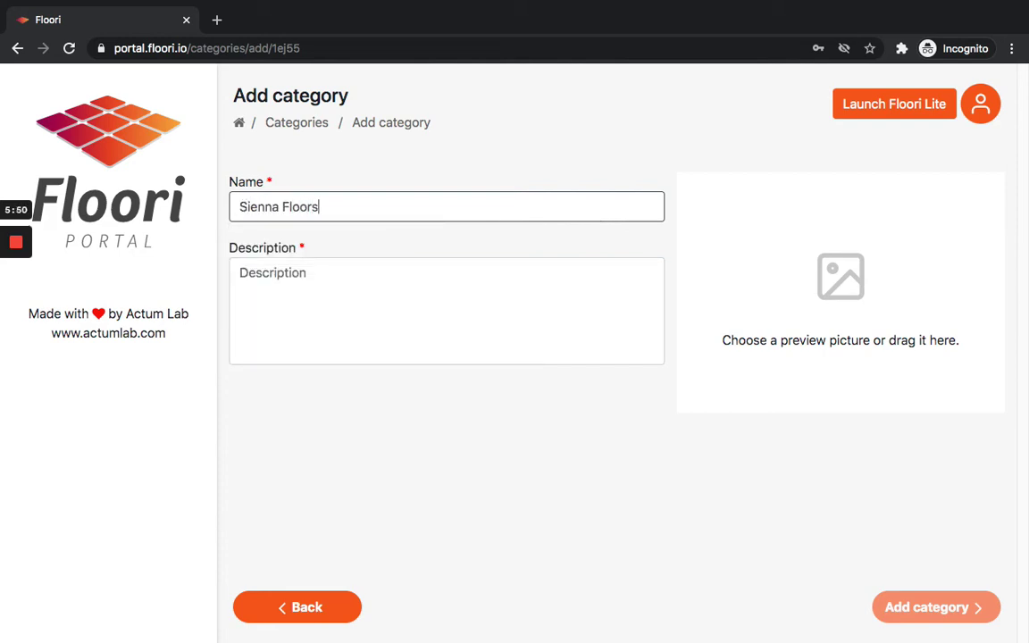
{"action": "left_click", "coordinate": [367, 273]}
{"action": "type", "text": "Sienna Floors"}
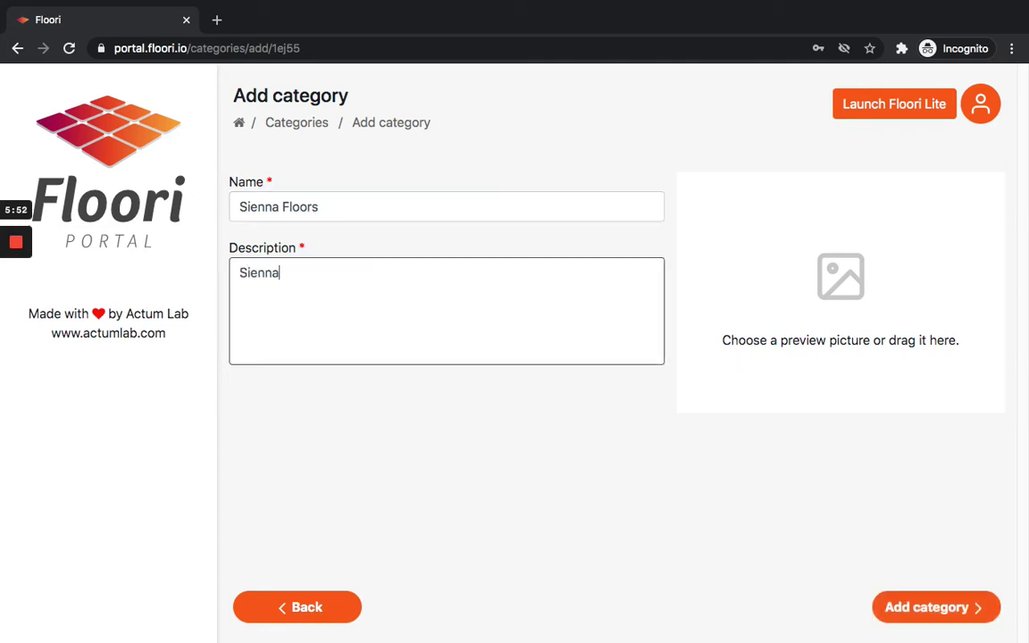
Step: Use the bathroom floor photo from Category Logos as its preview and add the category
{"action": "left_click", "coordinate": [874, 258]}
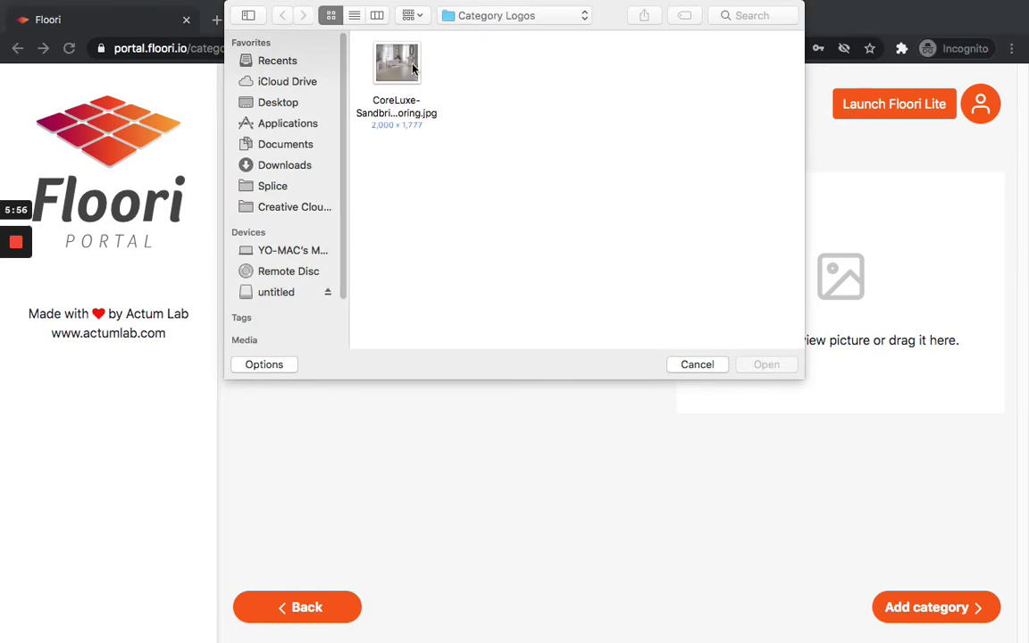
{"action": "left_click", "coordinate": [414, 69]}
{"action": "left_click", "coordinate": [767, 364]}
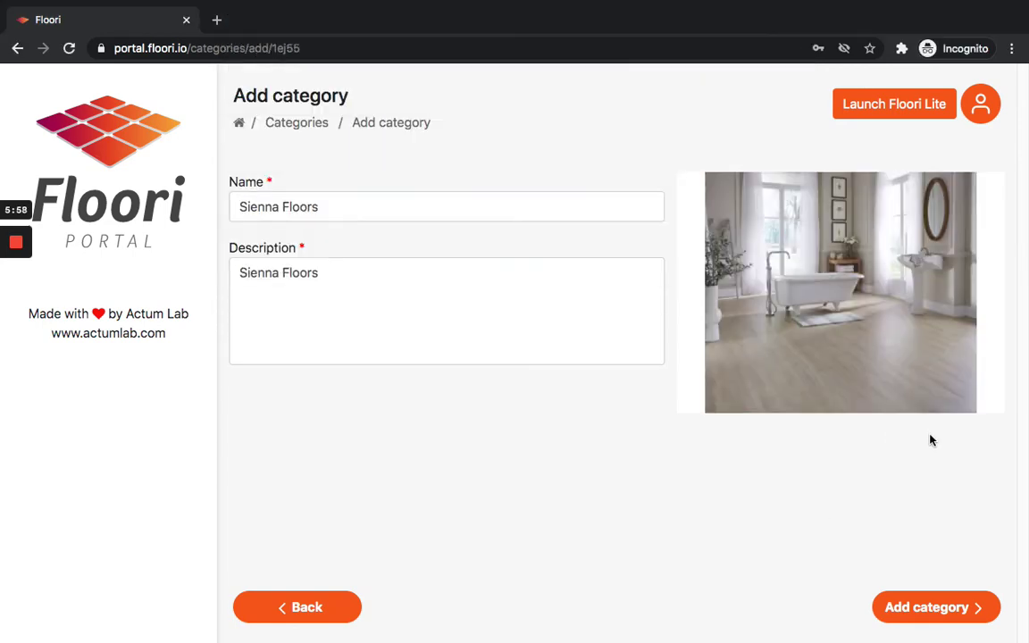
{"action": "left_click", "coordinate": [936, 611]}
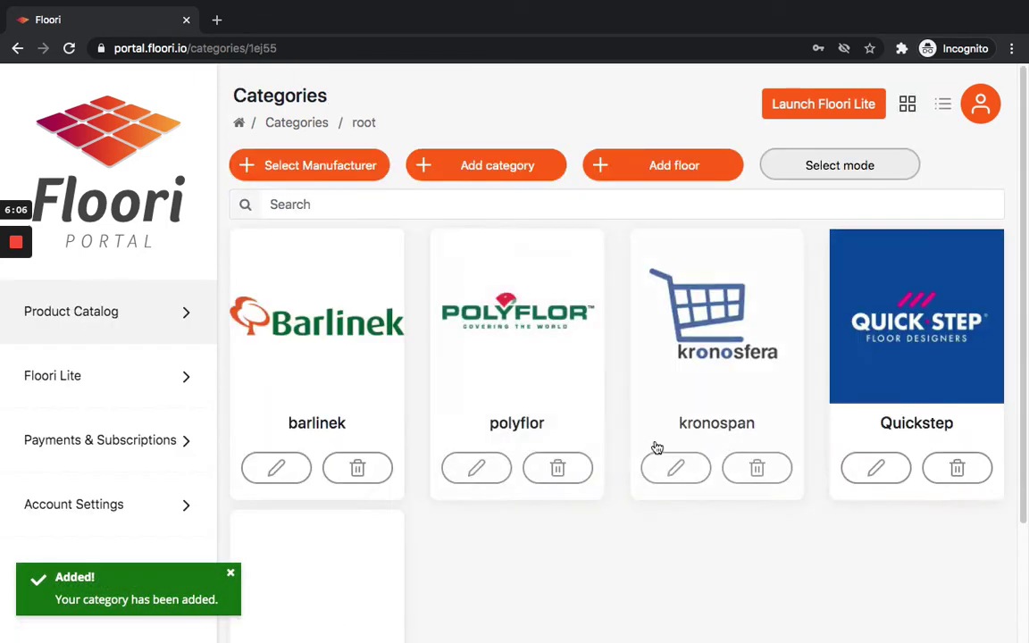
Step: Find the Sienna Floors card in the Categories grid and open the empty category
{"action": "scroll", "coordinate": [606, 437], "scroll_direction": "down", "scroll_amount": 2}
{"action": "scroll", "coordinate": [375, 299], "scroll_direction": "up", "scroll_amount": 2}
{"action": "scroll", "coordinate": [580, 313], "scroll_direction": "down", "scroll_amount": 2}
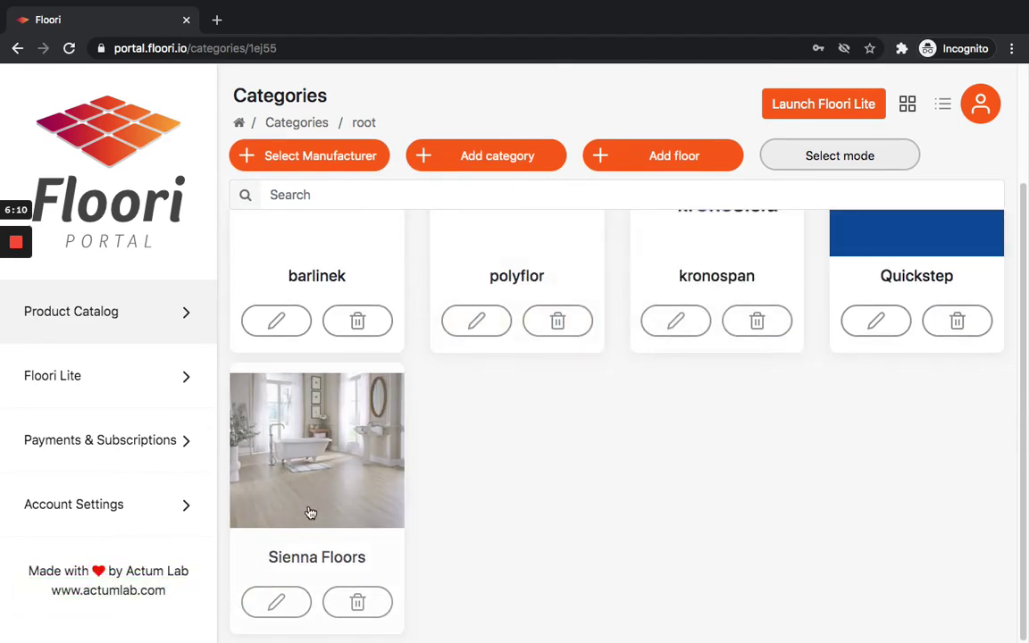
{"action": "left_click", "coordinate": [348, 466]}
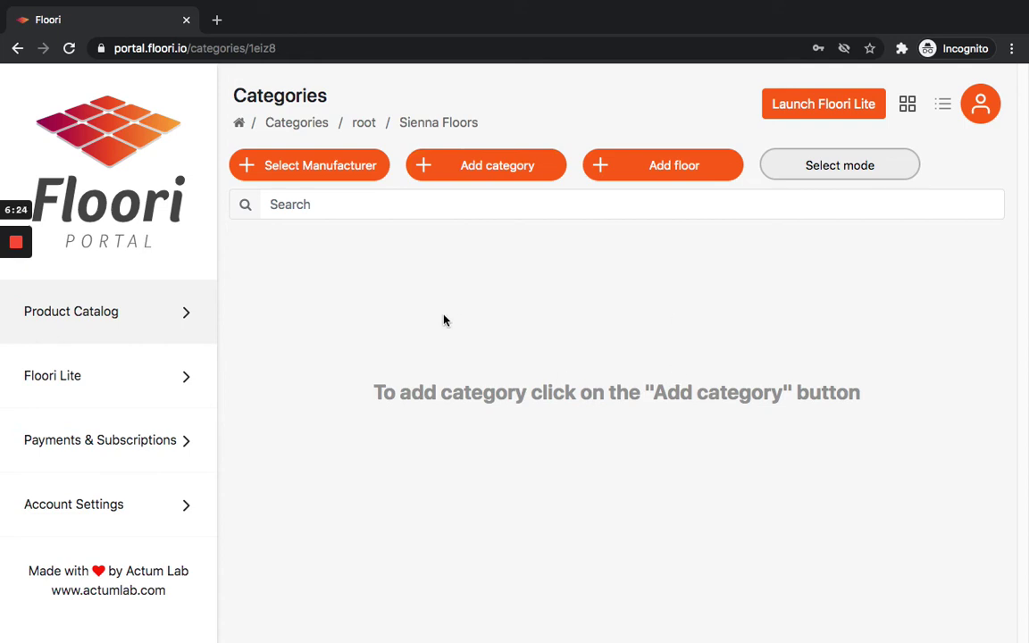
{"action": "left_click", "coordinate": [303, 122]}
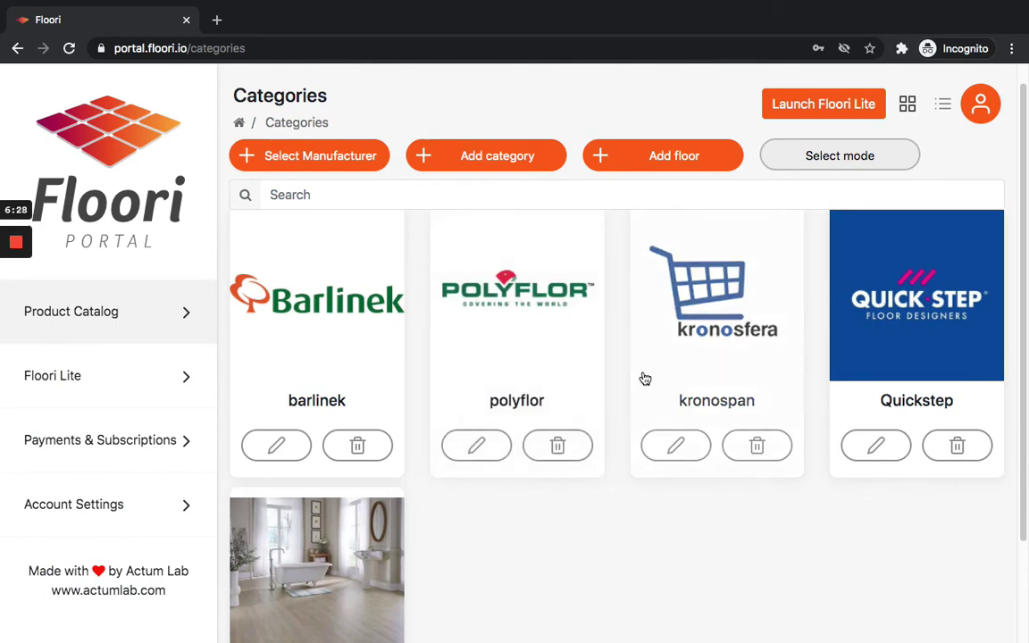
{"action": "left_click", "coordinate": [845, 319]}
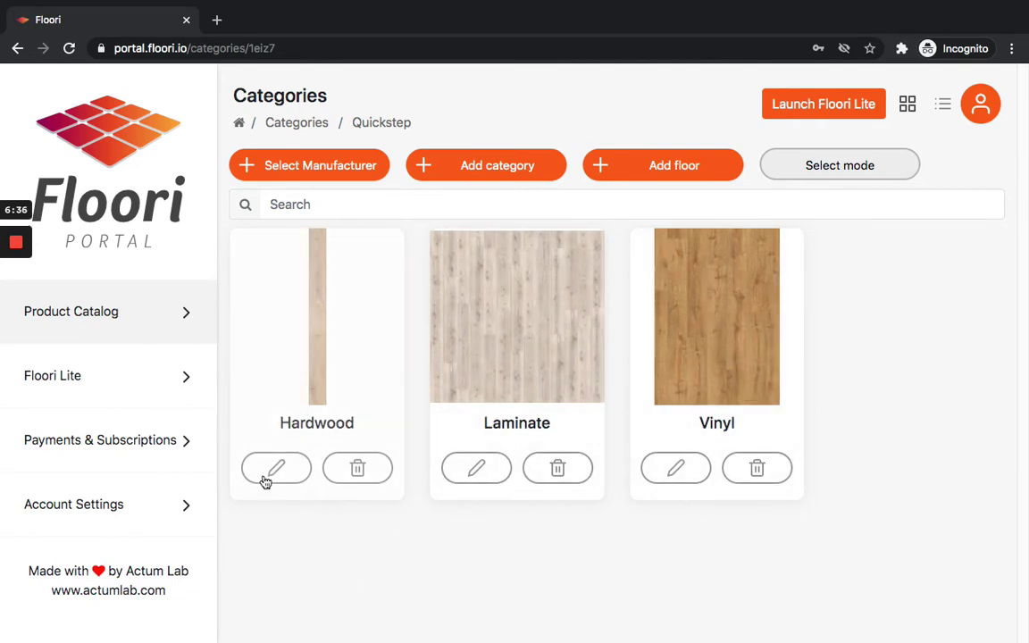
{"action": "left_click", "coordinate": [332, 367]}
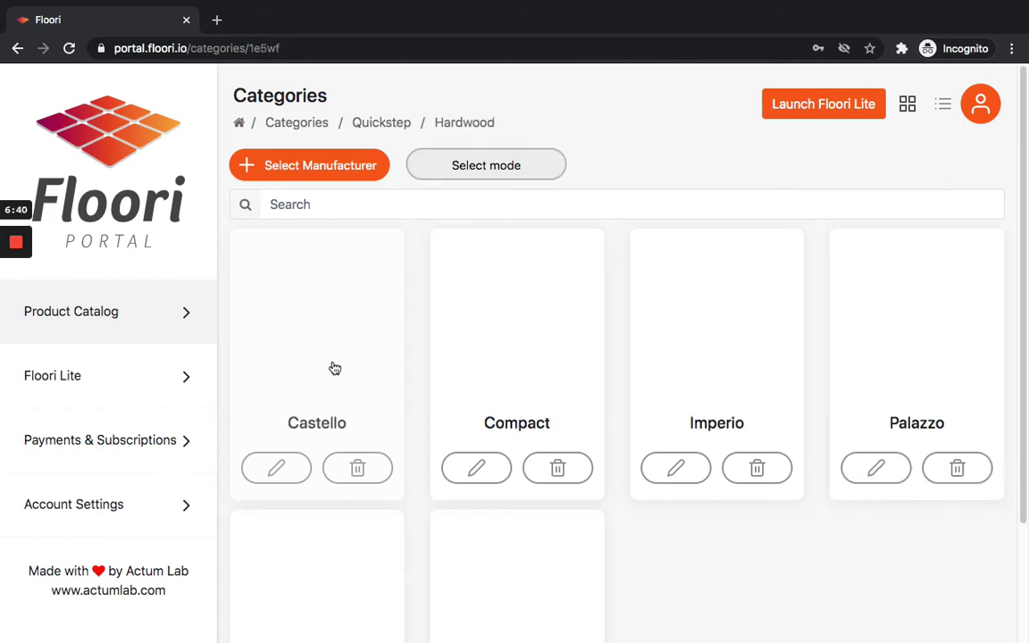
{"action": "scroll", "coordinate": [398, 437], "scroll_direction": "down", "scroll_amount": 3}
{"action": "scroll", "coordinate": [301, 363], "scroll_direction": "up", "scroll_amount": 3}
{"action": "left_click", "coordinate": [361, 345]}
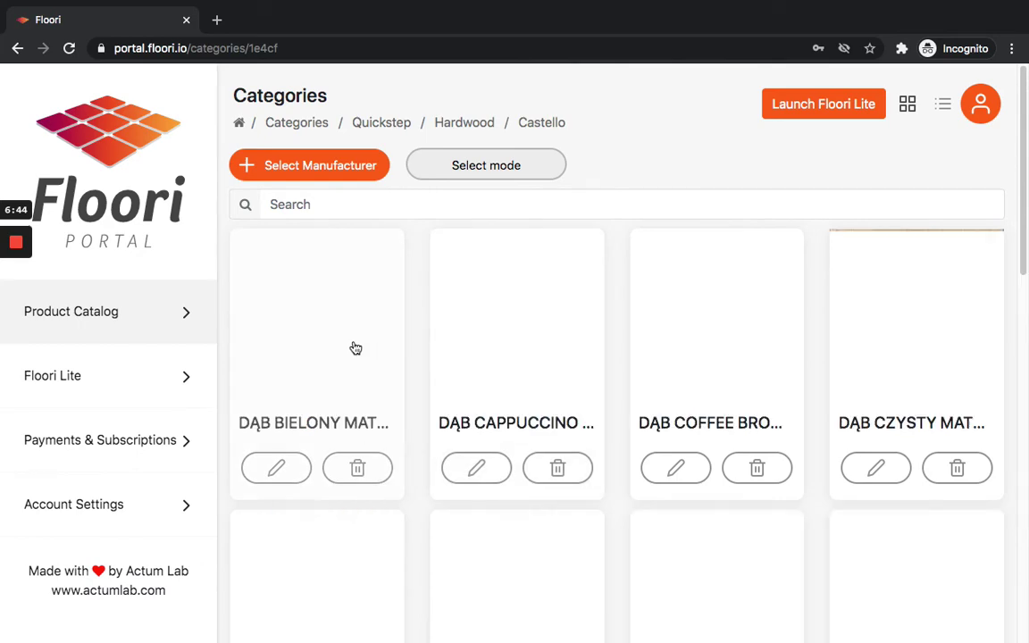
{"action": "scroll", "coordinate": [419, 339], "scroll_direction": "down", "scroll_amount": 1}
{"action": "scroll", "coordinate": [419, 340], "scroll_direction": "up", "scroll_amount": 1}
{"action": "left_click", "coordinate": [455, 126]}
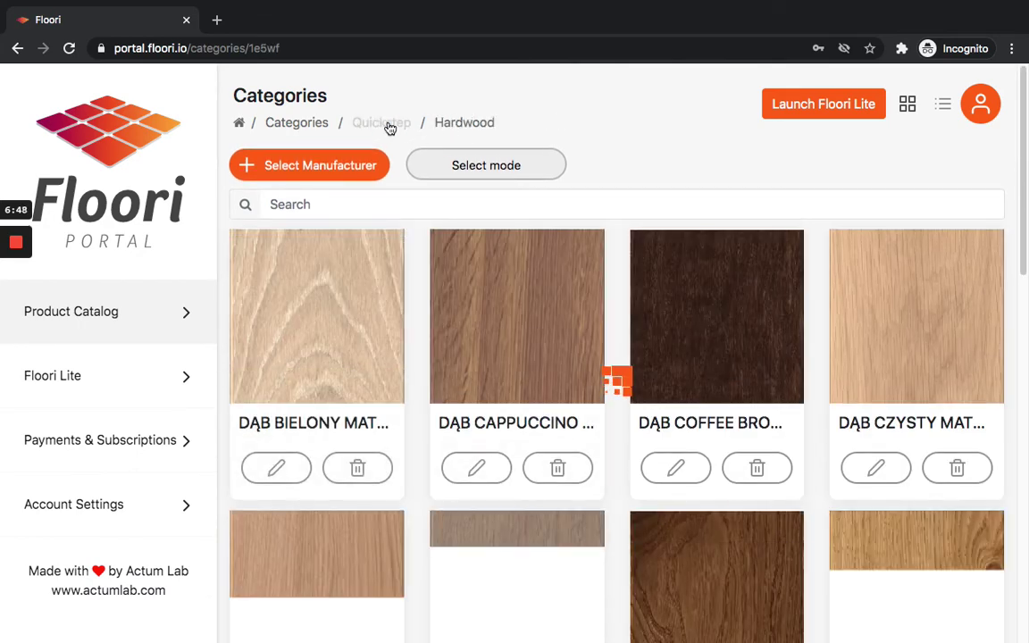
{"action": "left_click", "coordinate": [376, 126]}
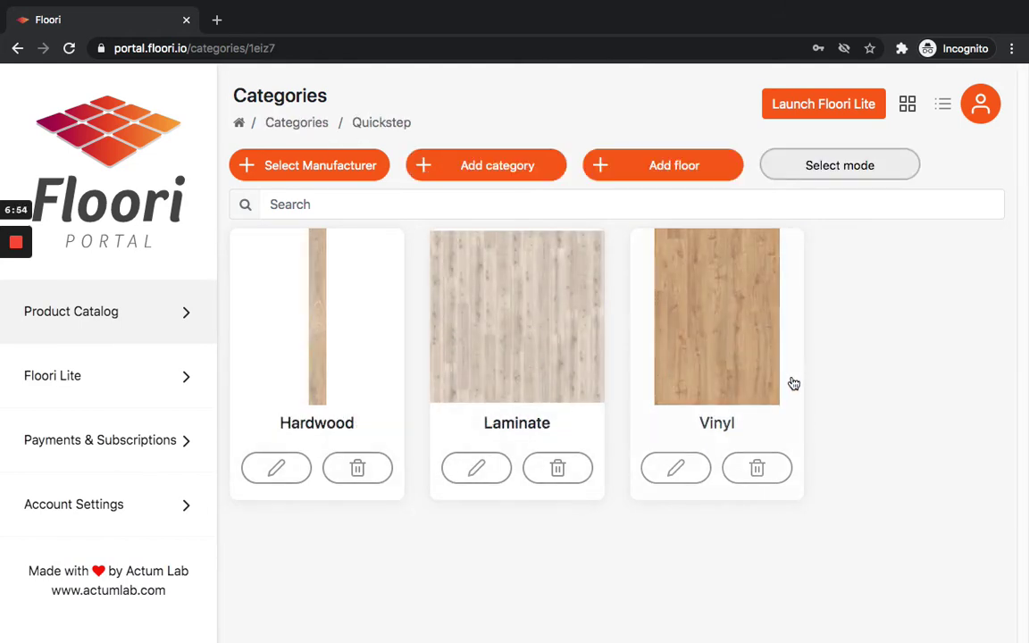
{"action": "left_click", "coordinate": [304, 125]}
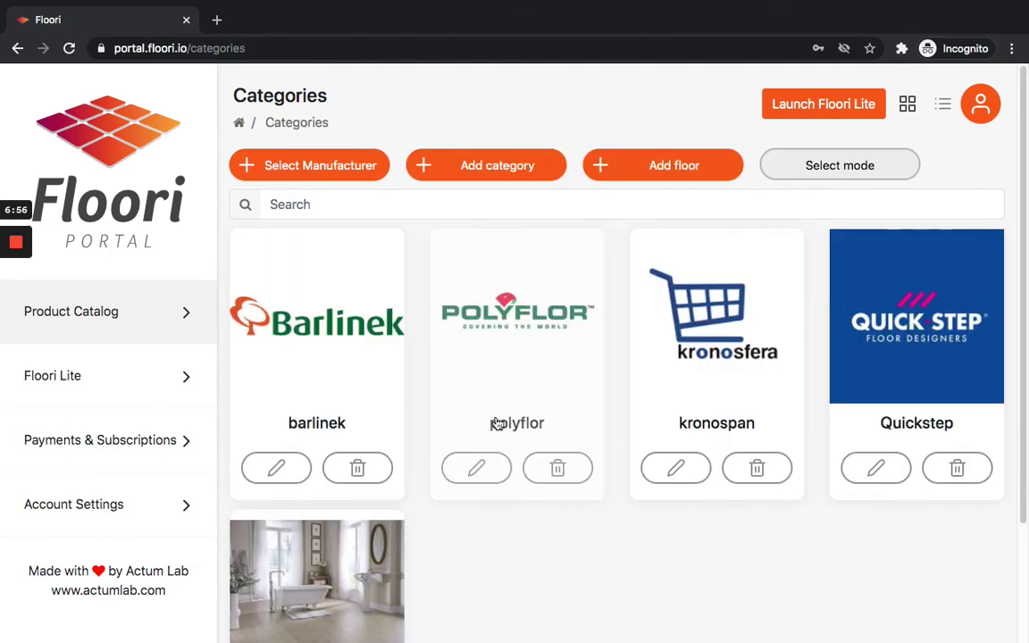
{"action": "scroll", "coordinate": [608, 393], "scroll_direction": "down", "scroll_amount": 2}
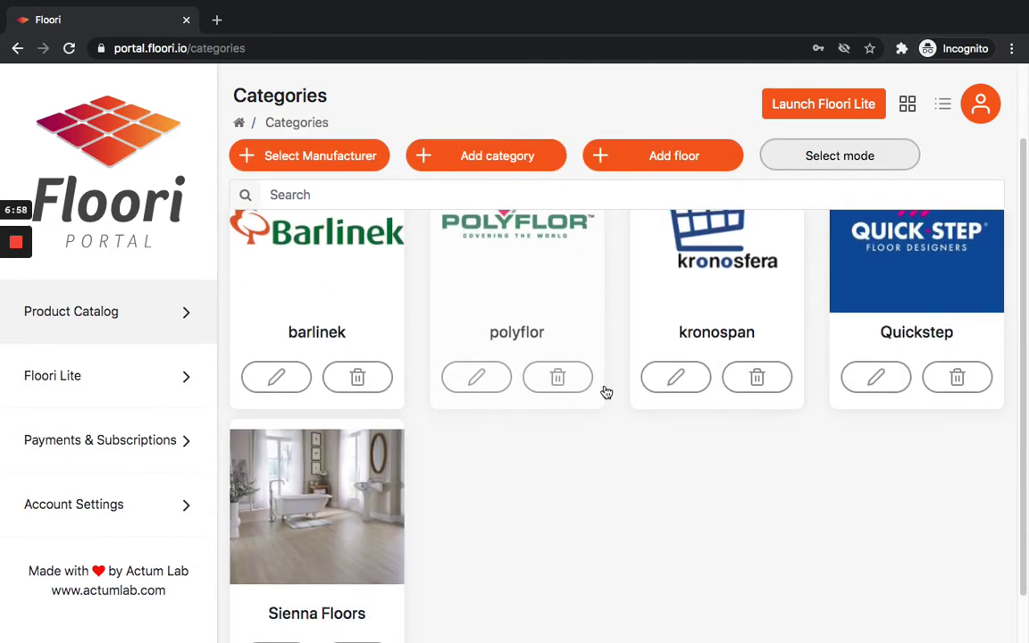
{"action": "scroll", "coordinate": [604, 391], "scroll_direction": "down", "scroll_amount": 1}
{"action": "left_click", "coordinate": [305, 449]}
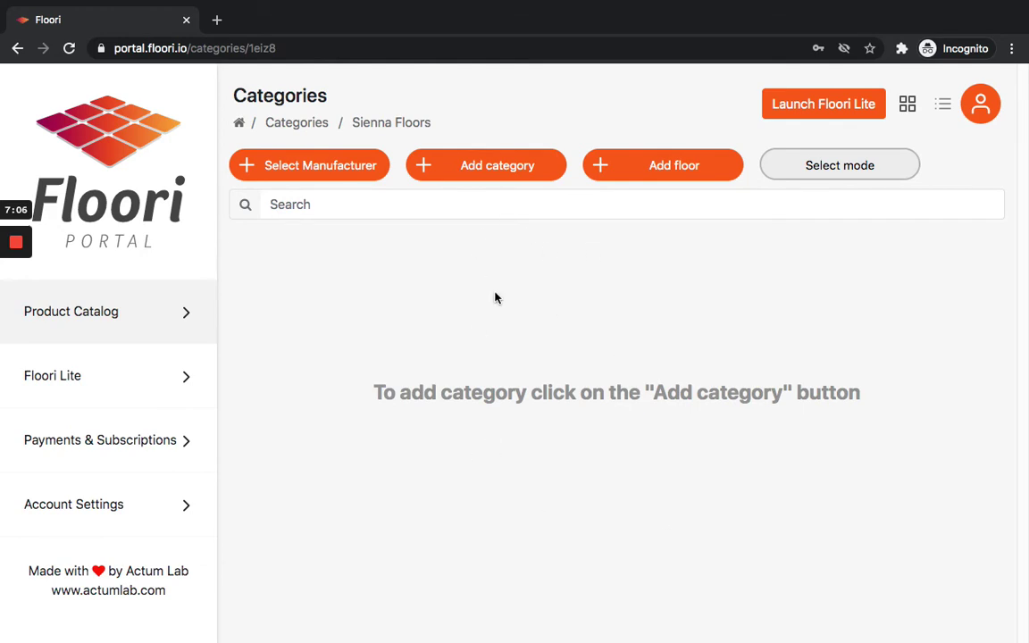
{"action": "left_click", "coordinate": [498, 169]}
Step: Add an Engineered Floors subcategory with a matching description and the bathroom photo as preview
{"action": "left_click", "coordinate": [396, 197]}
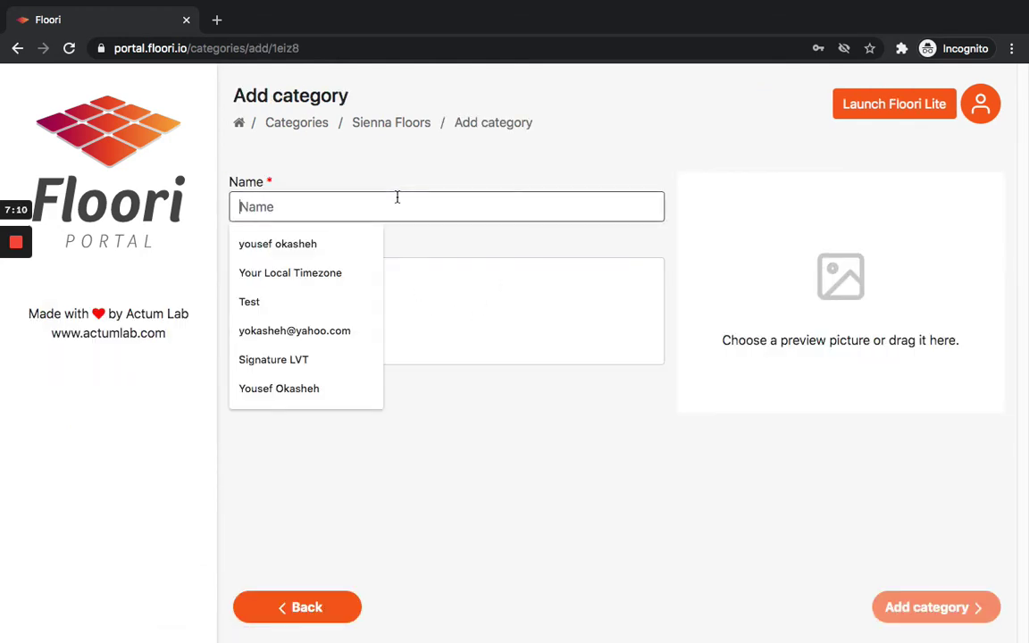
{"action": "type", "text": "Enginee"}
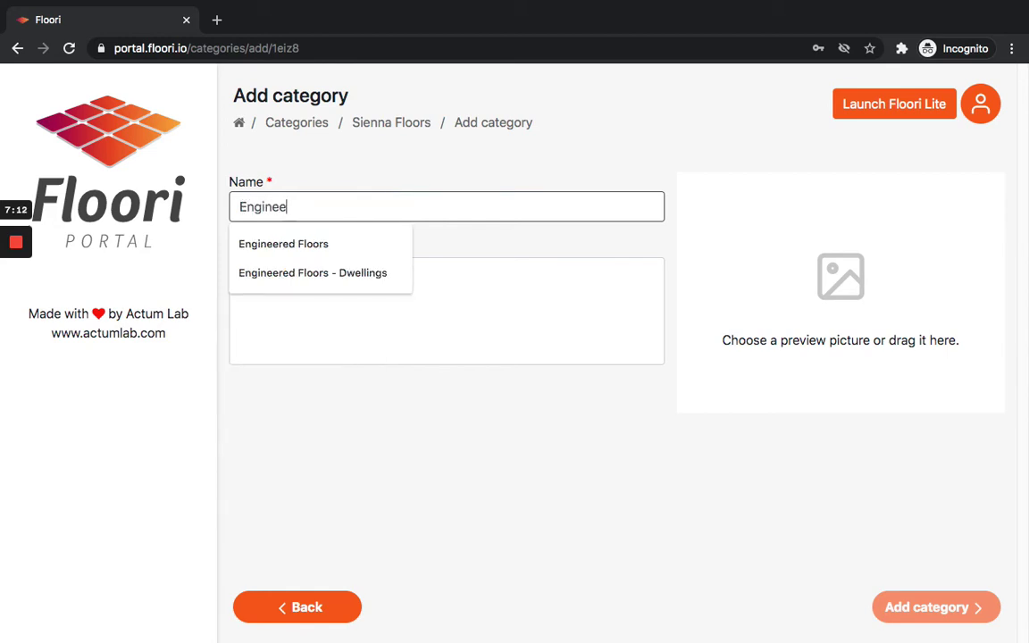
{"action": "type", "text": "red Floors"}
{"action": "left_click", "coordinate": [556, 285]}
{"action": "type", "text": "Enginee"}
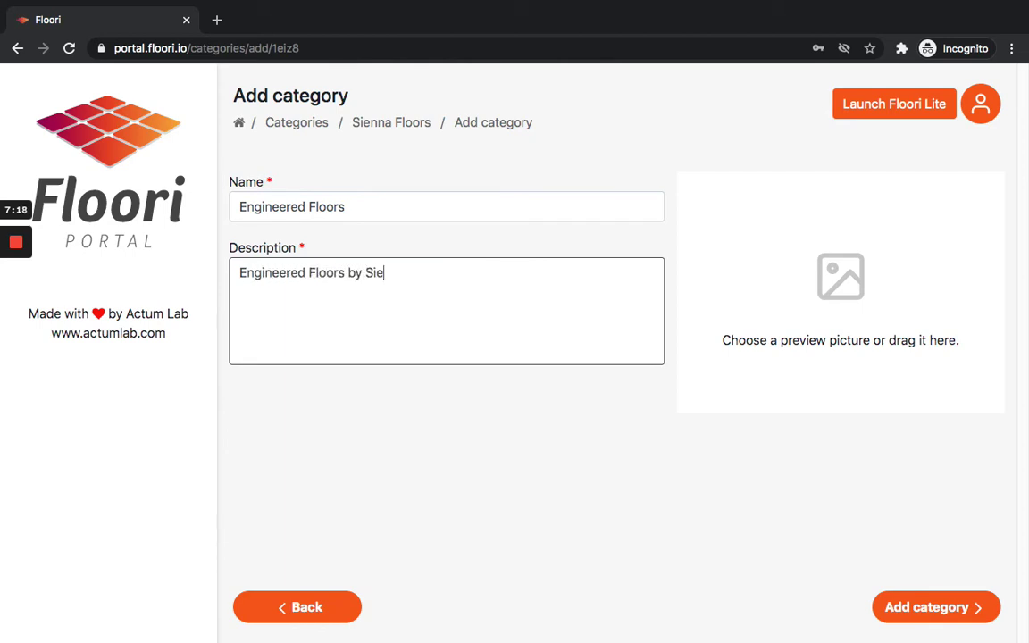
{"action": "left_click", "coordinate": [871, 291]}
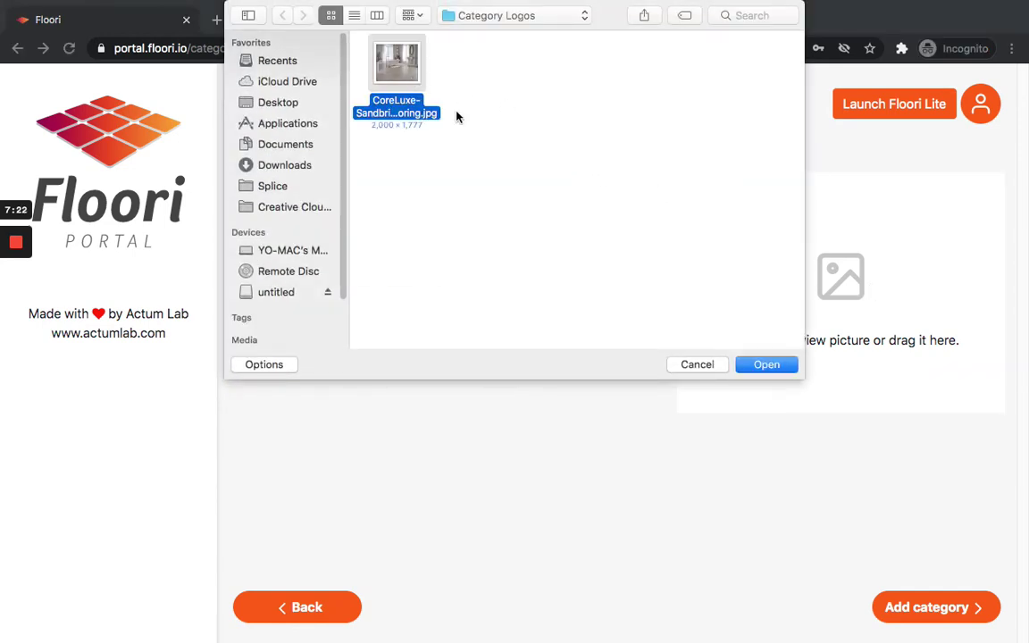
{"action": "left_click", "coordinate": [764, 365]}
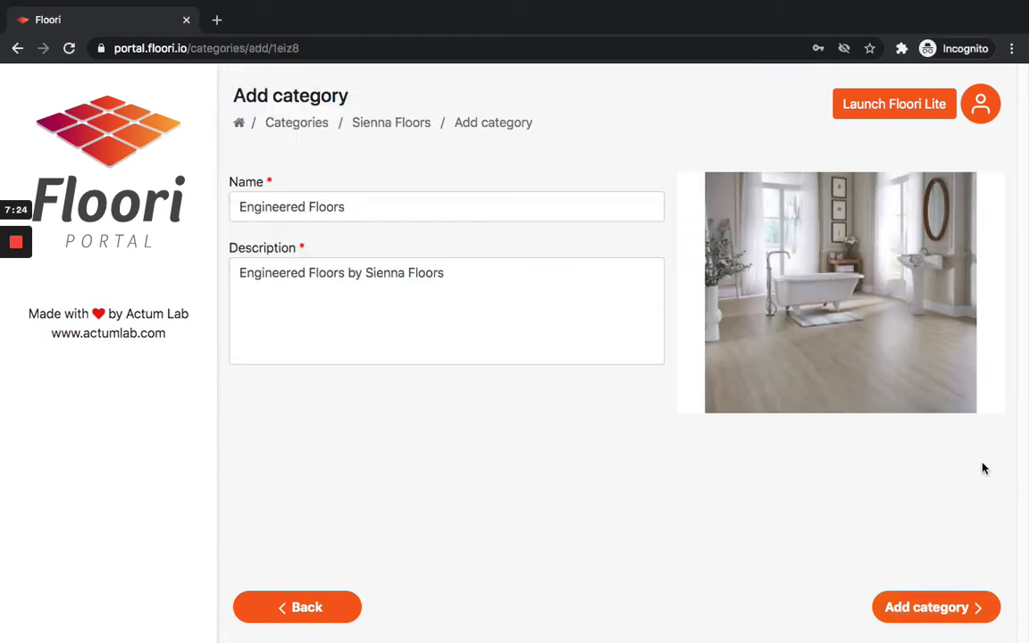
{"action": "left_click", "coordinate": [915, 609]}
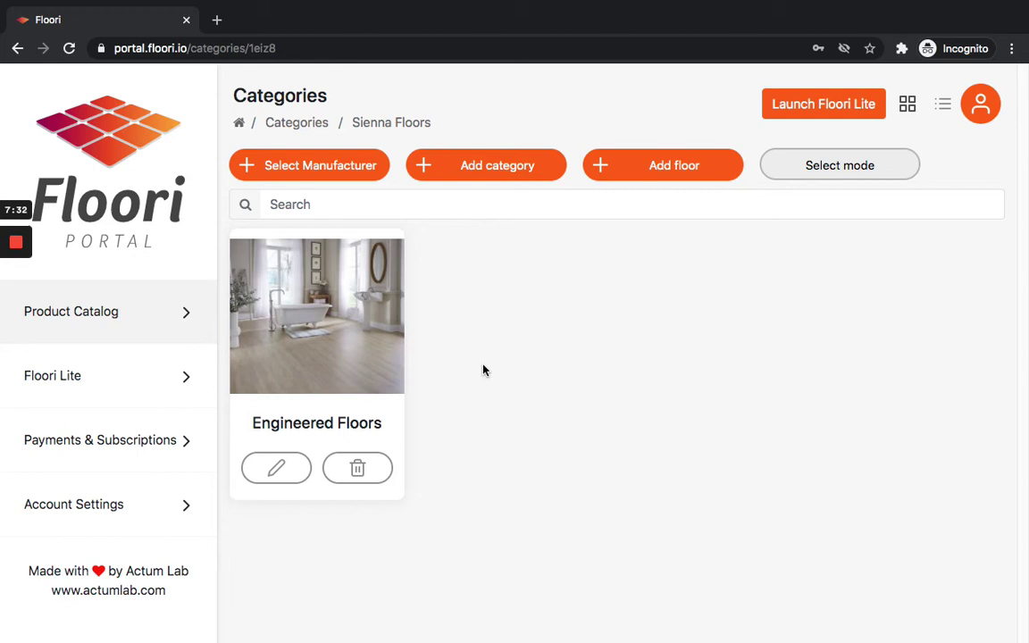
Step: Open Engineered Floors and start a new floor with floor type Engineered hardwood
{"action": "left_click", "coordinate": [321, 319]}
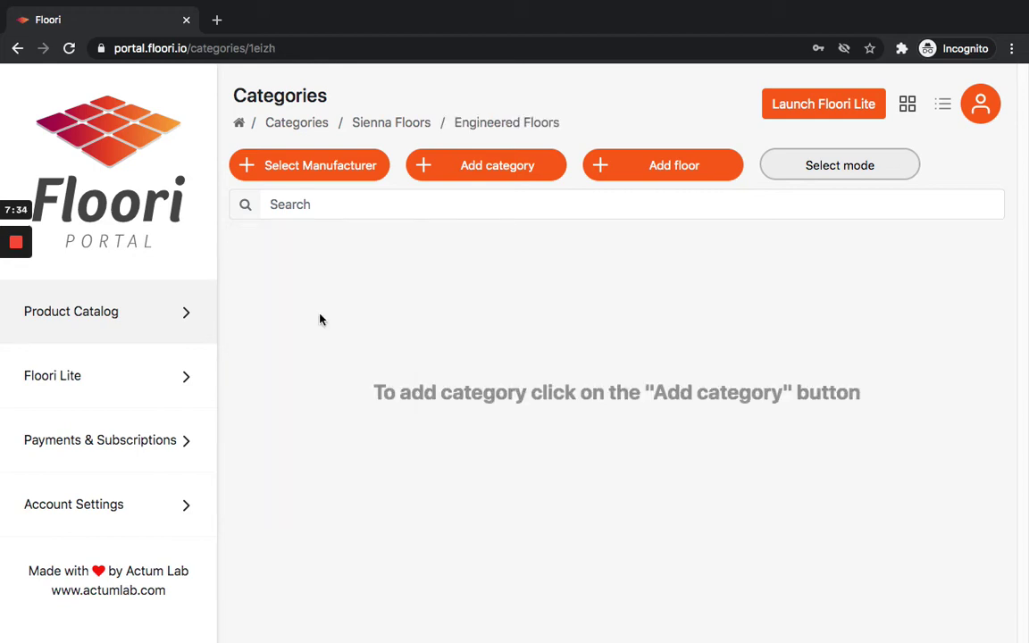
{"action": "left_click", "coordinate": [649, 172]}
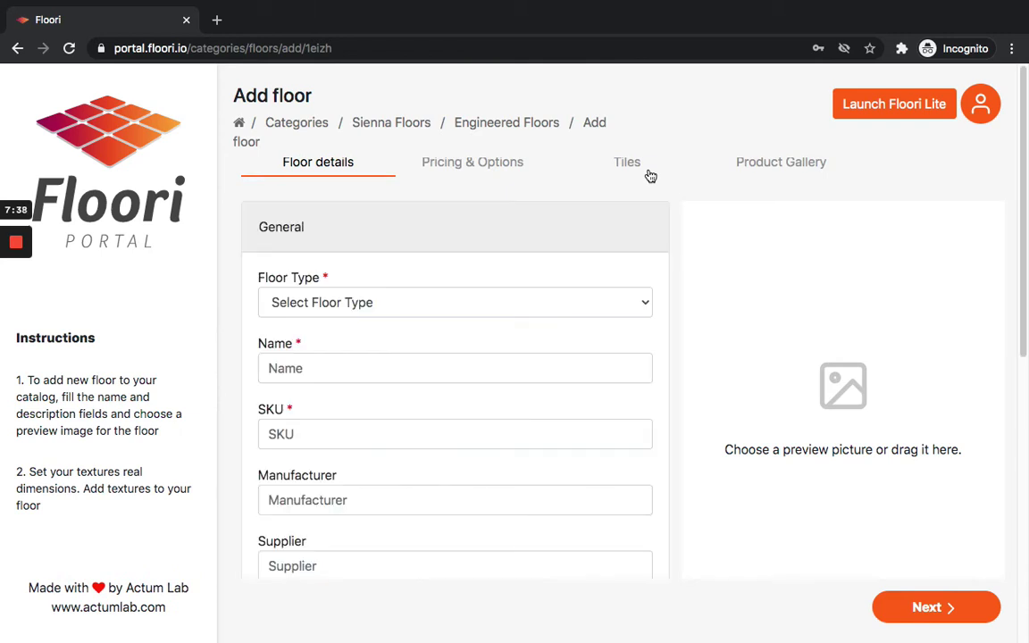
{"action": "scroll", "coordinate": [455, 281], "scroll_direction": "down", "scroll_amount": 1}
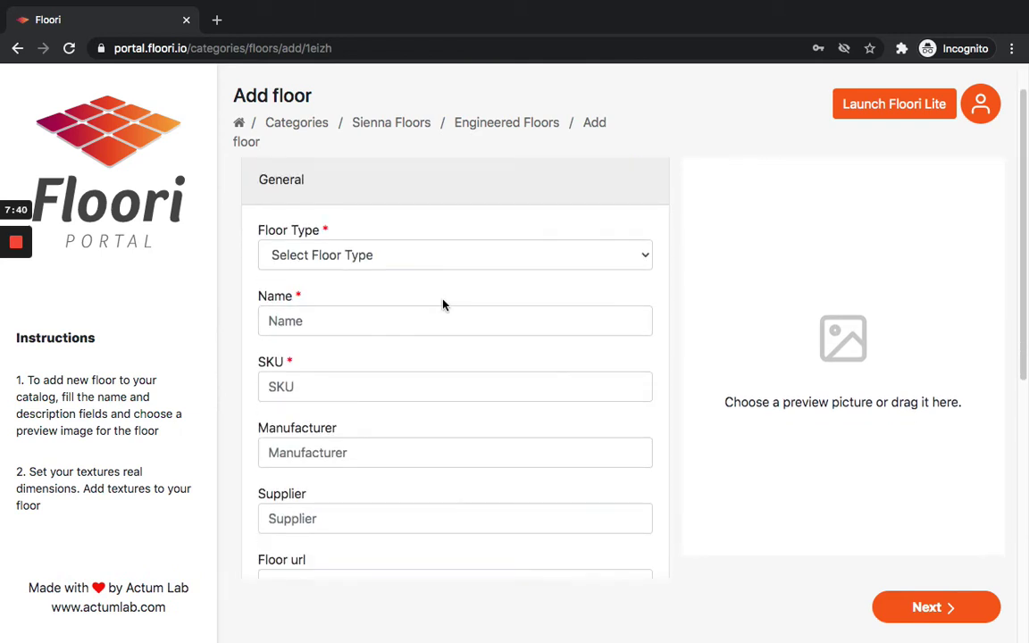
{"action": "scroll", "coordinate": [431, 230], "scroll_direction": "down", "scroll_amount": 6}
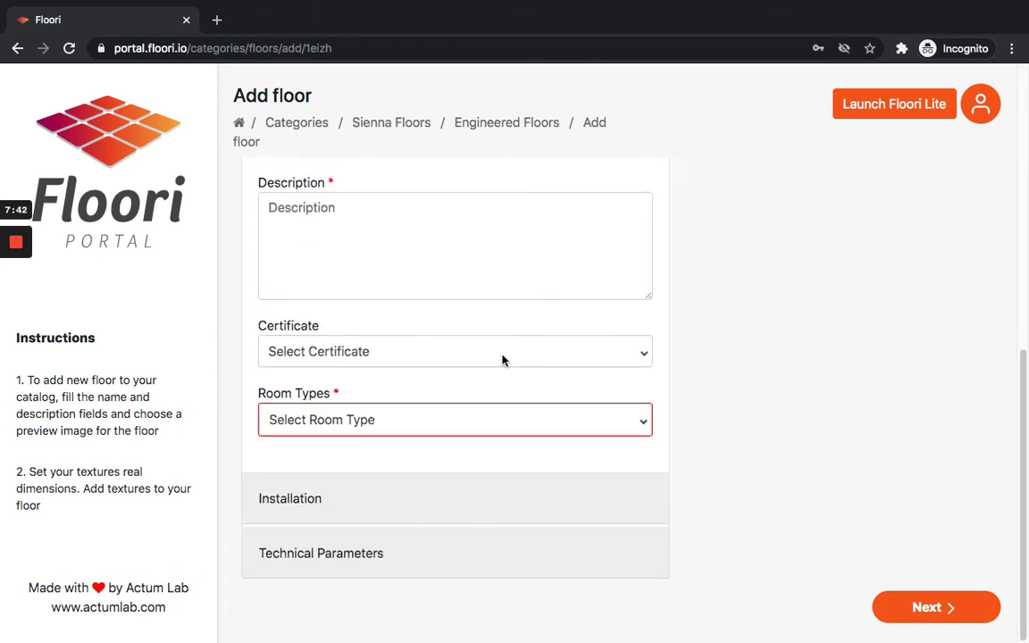
{"action": "scroll", "coordinate": [451, 472], "scroll_direction": "up", "scroll_amount": 7}
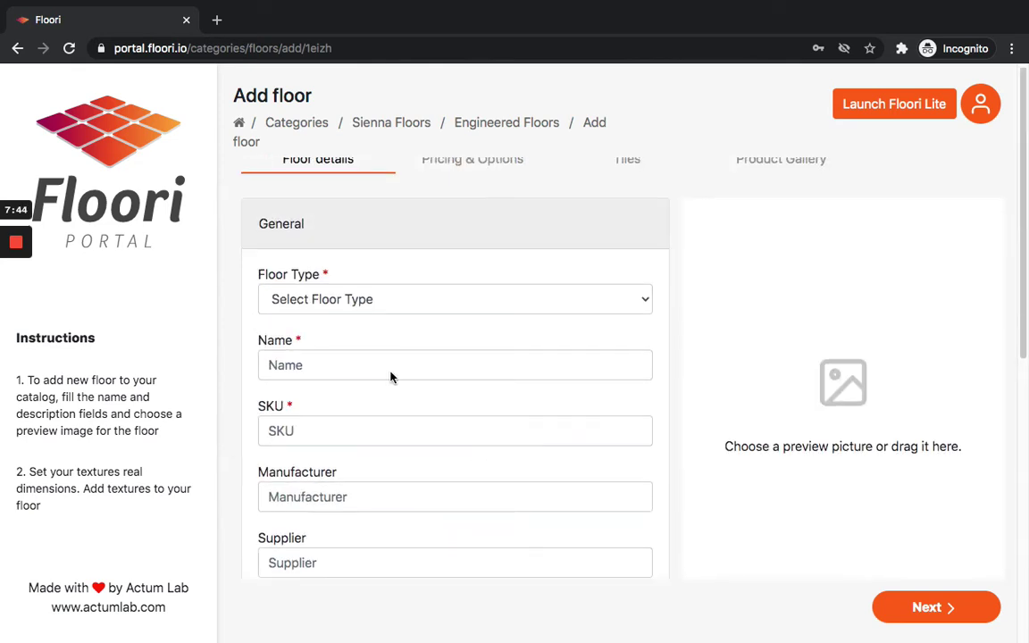
{"action": "left_click", "coordinate": [402, 304]}
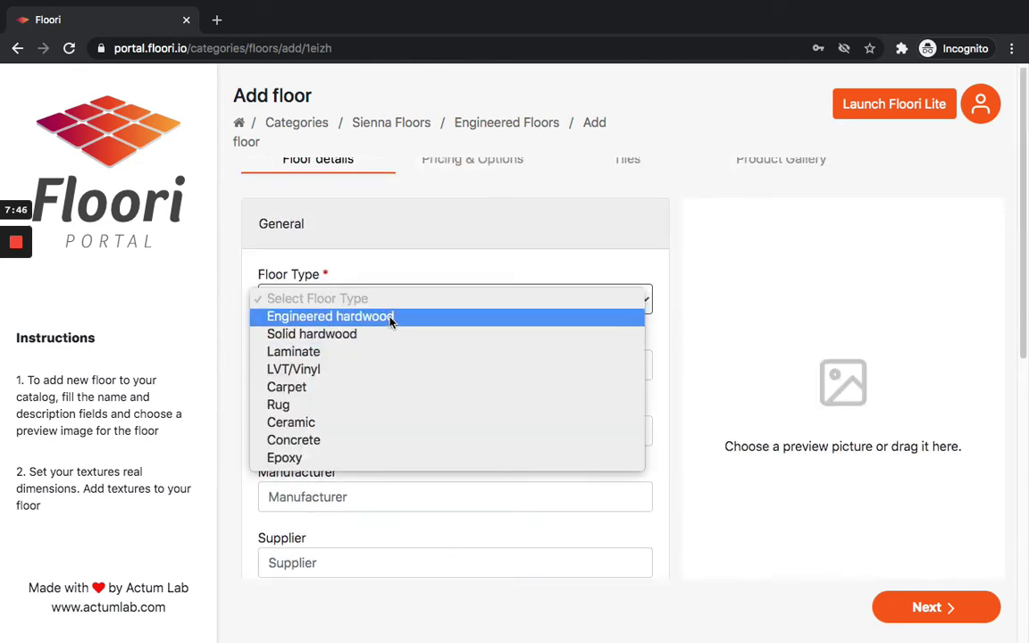
{"action": "left_click", "coordinate": [390, 318]}
{"action": "scroll", "coordinate": [390, 321], "scroll_direction": "down", "scroll_amount": 1}
Step: Enter the floor name Champagne Oak, SKU 123124 and a description
{"action": "left_click", "coordinate": [370, 343]}
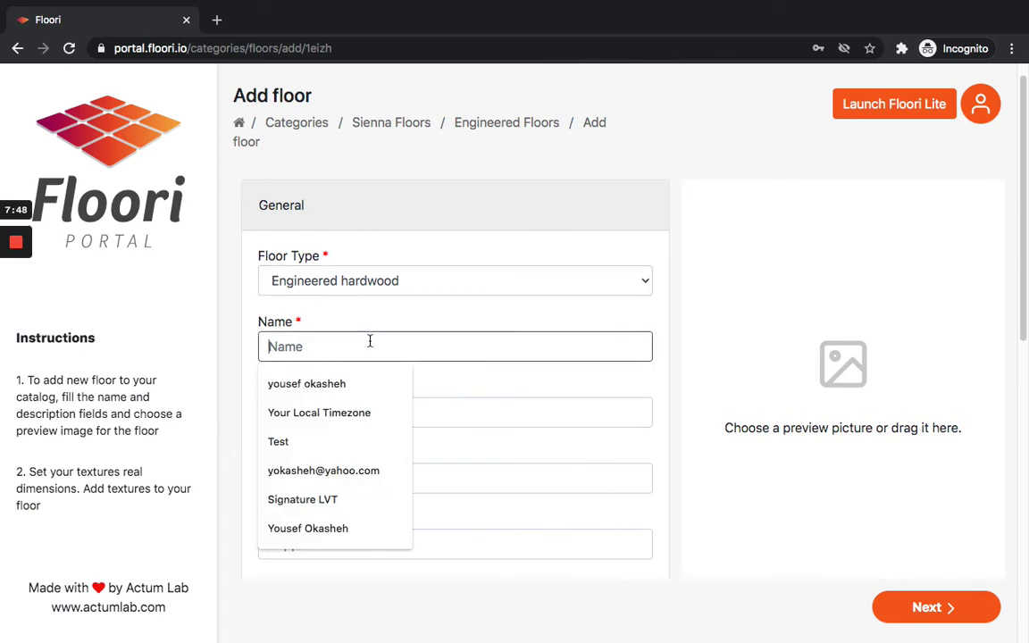
{"action": "type", "text": "Champagn"}
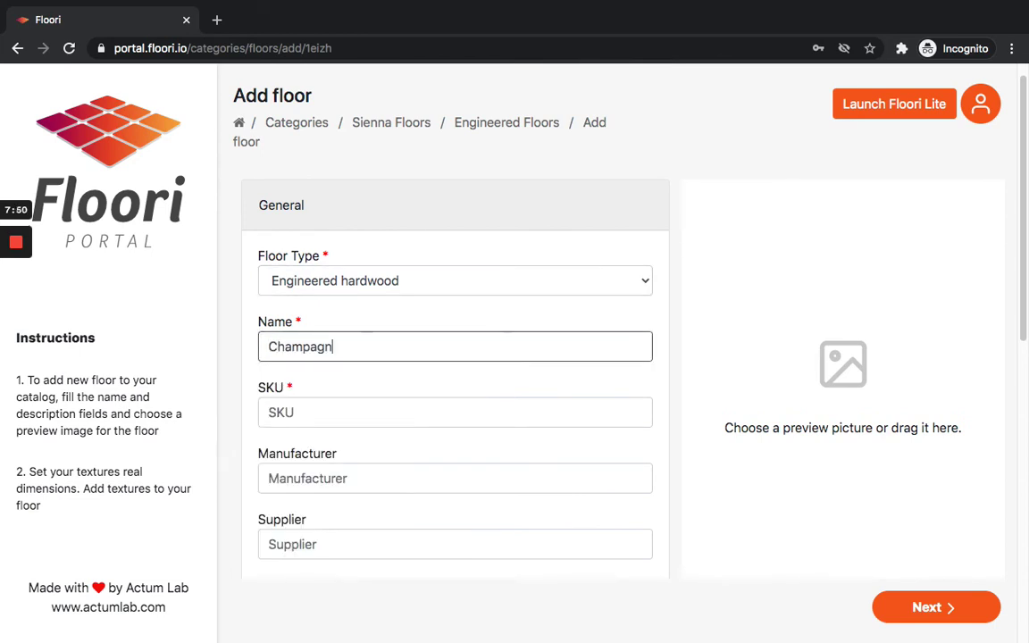
{"action": "type", "text": "e Oak"}
{"action": "scroll", "coordinate": [323, 324], "scroll_direction": "down", "scroll_amount": 1}
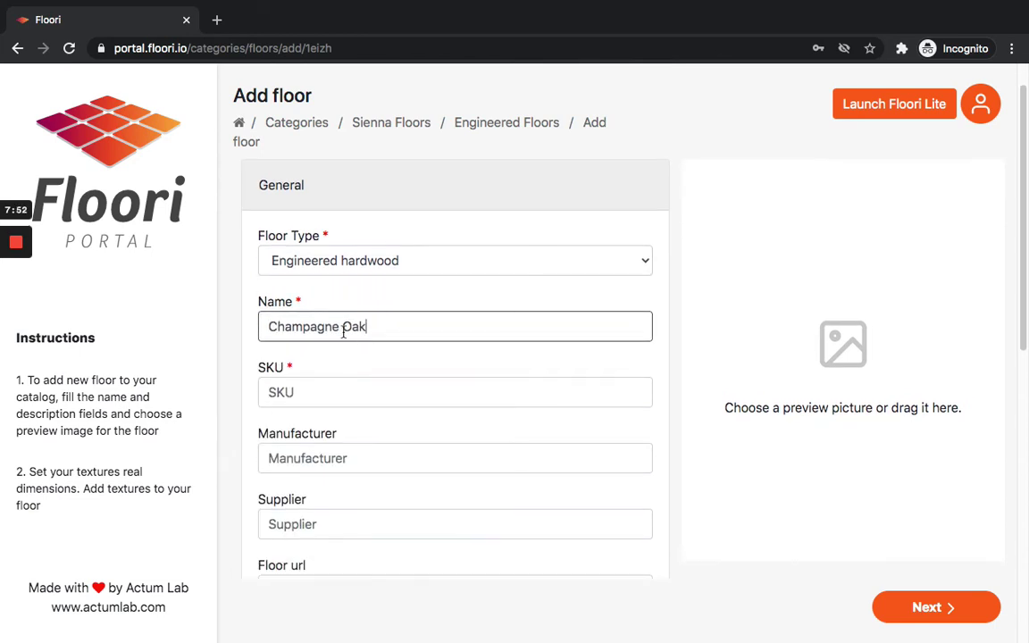
{"action": "left_click", "coordinate": [333, 370]}
{"action": "type", "text": "123124"}
{"action": "scroll", "coordinate": [367, 393], "scroll_direction": "down", "scroll_amount": 4}
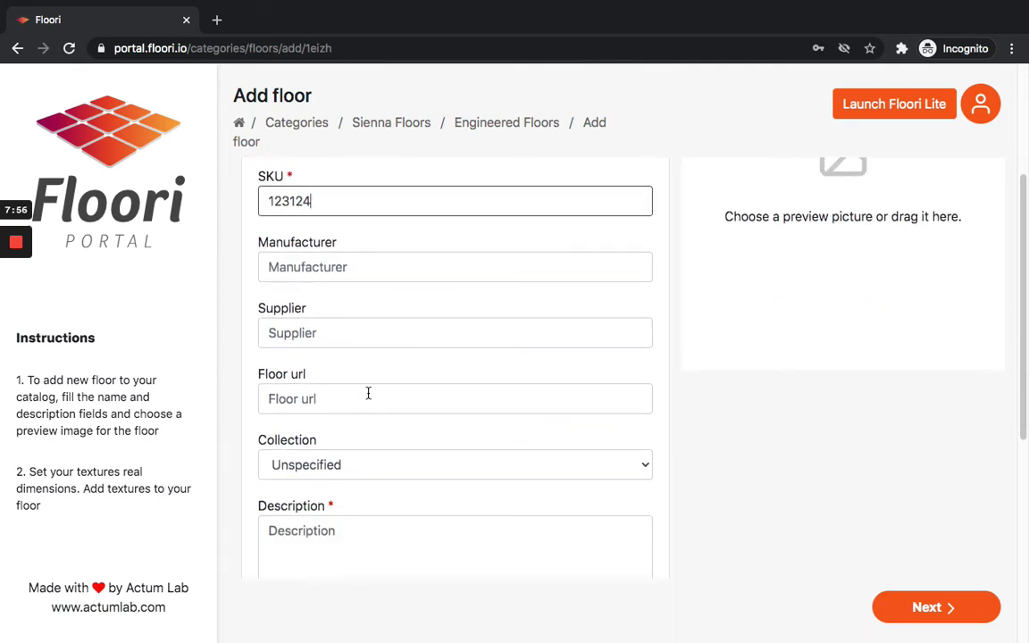
{"action": "scroll", "coordinate": [393, 357], "scroll_direction": "down", "scroll_amount": 1}
{"action": "scroll", "coordinate": [400, 357], "scroll_direction": "down", "scroll_amount": 1}
{"action": "left_click", "coordinate": [382, 481]}
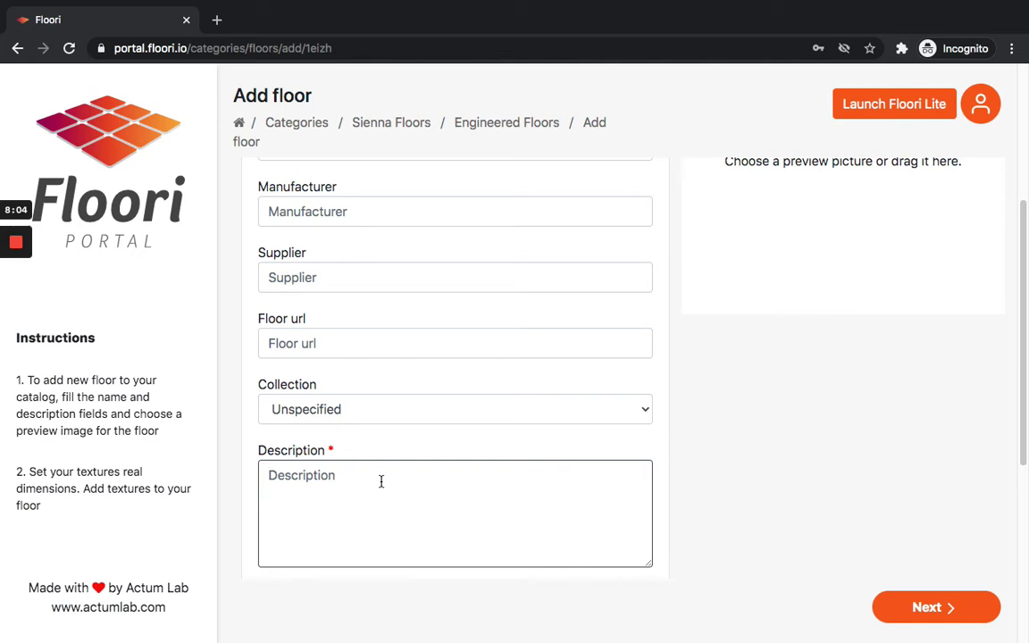
{"action": "type", "text": "Champagne Oak"}
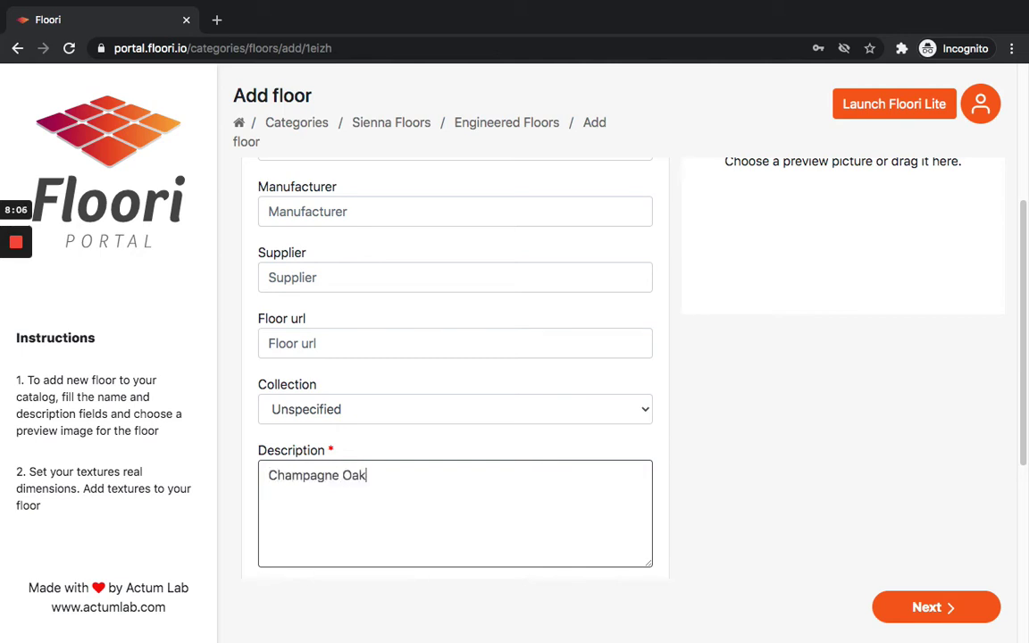
{"action": "scroll", "coordinate": [383, 411], "scroll_direction": "down", "scroll_amount": 5}
Step: Assign room types Kitchen, Main room, Kids room, Bathroom, Corridor, Bedroom and Office
{"action": "left_click", "coordinate": [376, 429]}
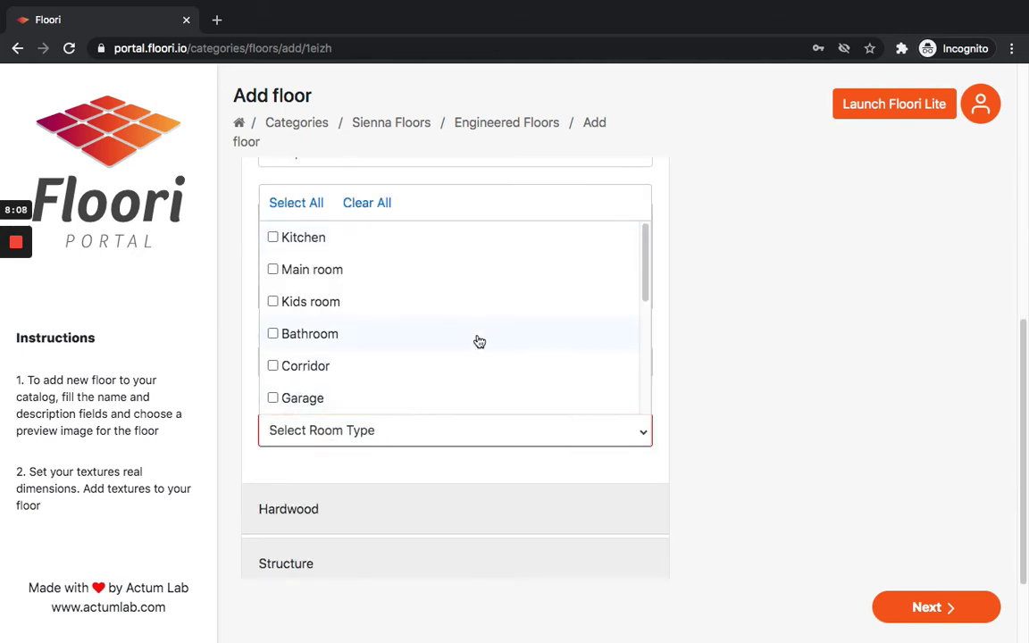
{"action": "scroll", "coordinate": [480, 341], "scroll_direction": "up", "scroll_amount": 1}
{"action": "left_click", "coordinate": [678, 338]}
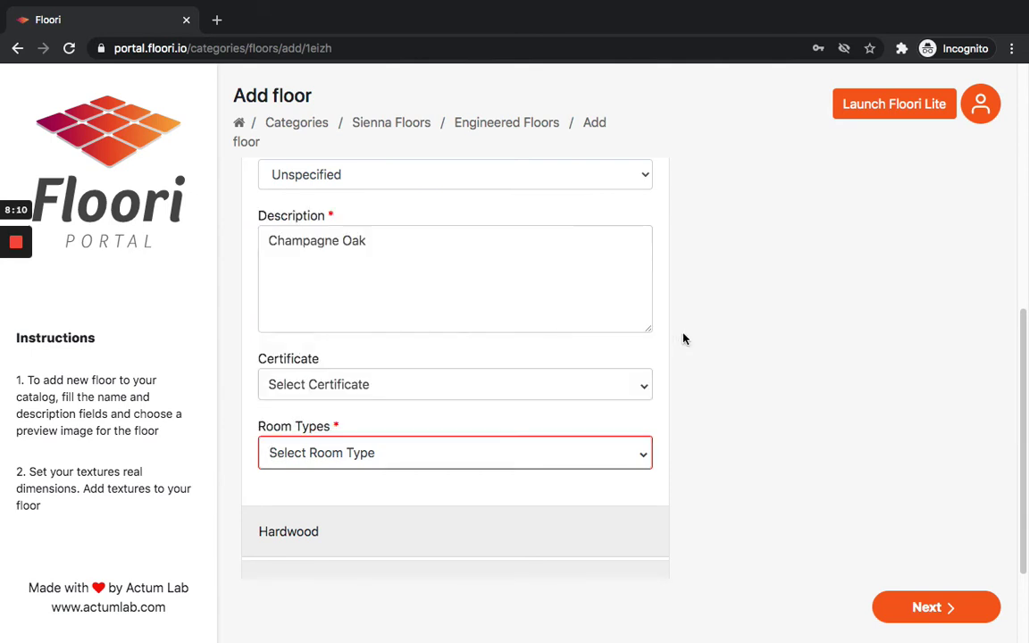
{"action": "scroll", "coordinate": [416, 397], "scroll_direction": "up", "scroll_amount": 2}
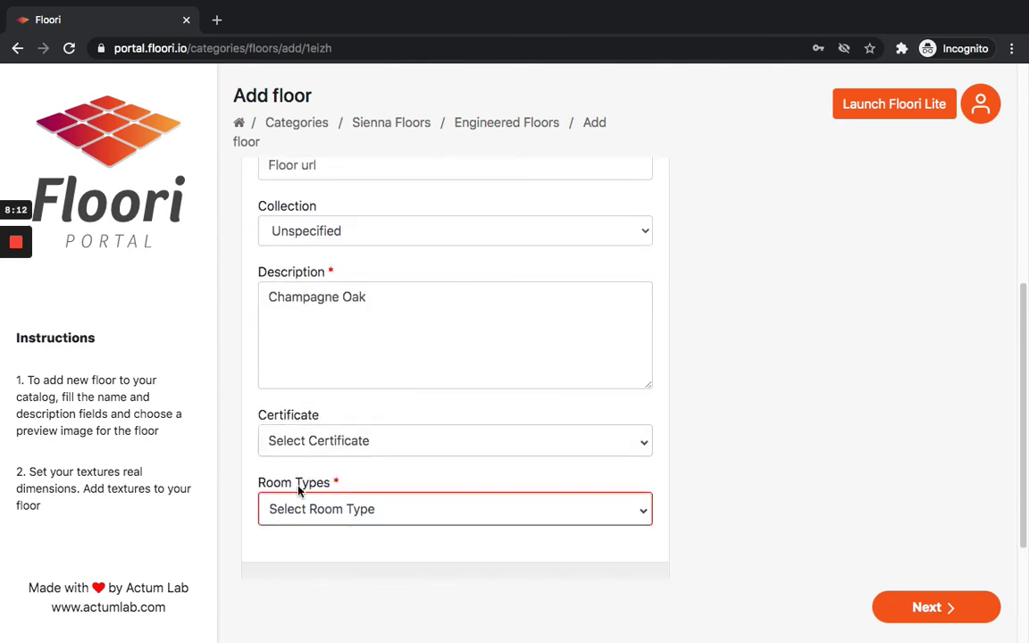
{"action": "left_click", "coordinate": [326, 510]}
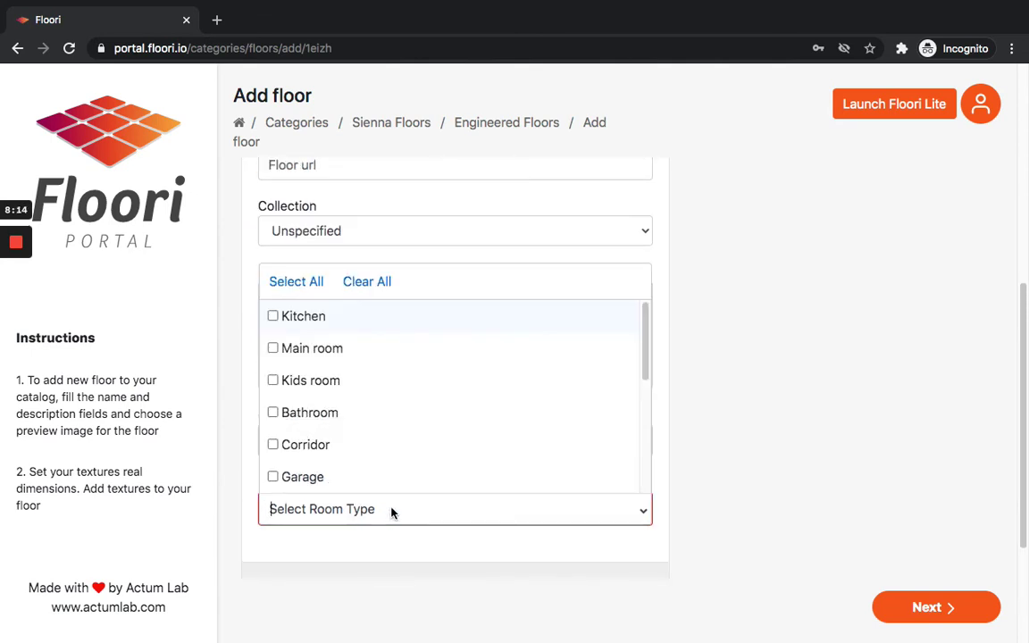
{"action": "left_click", "coordinate": [312, 320]}
{"action": "left_click", "coordinate": [317, 348]}
{"action": "left_click", "coordinate": [322, 379]}
{"action": "left_click", "coordinate": [339, 411]}
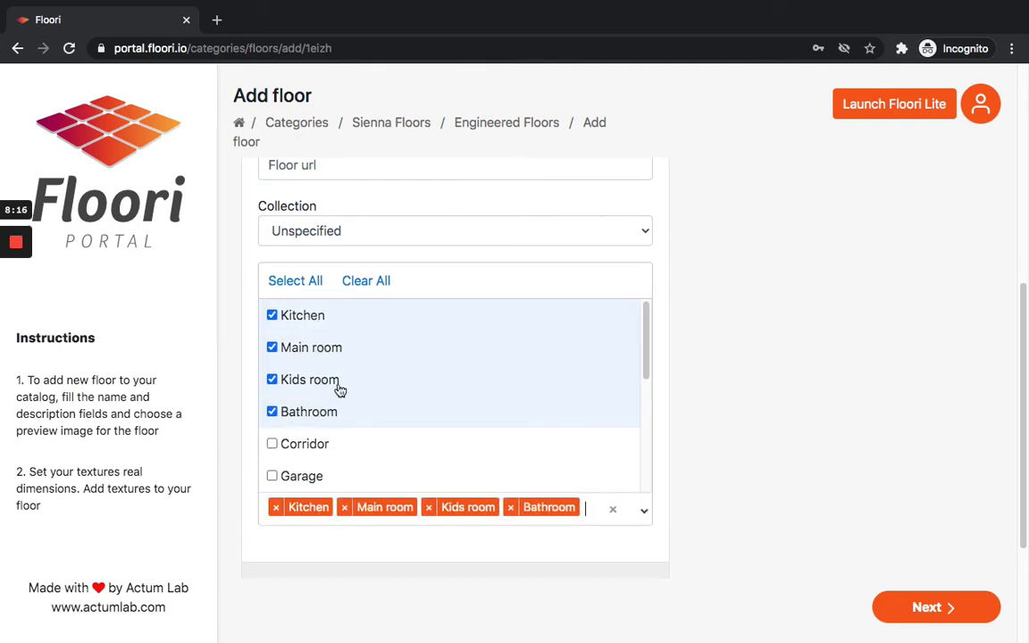
{"action": "scroll", "coordinate": [355, 375], "scroll_direction": "down", "scroll_amount": 1}
{"action": "left_click", "coordinate": [327, 346]}
{"action": "left_click", "coordinate": [339, 411]}
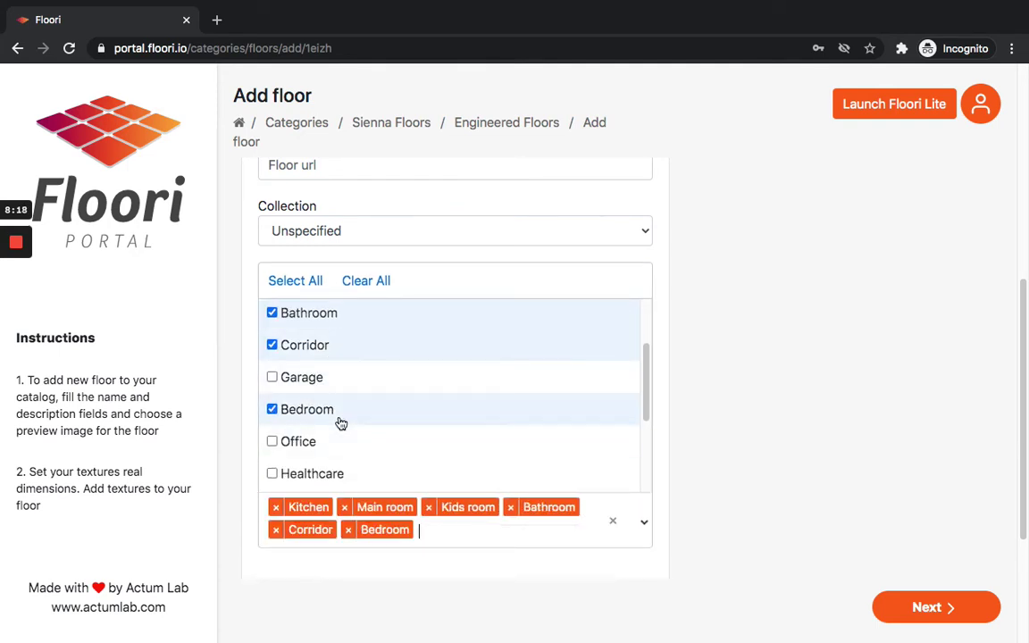
{"action": "scroll", "coordinate": [375, 407], "scroll_direction": "down", "scroll_amount": 1}
{"action": "left_click", "coordinate": [346, 417]}
{"action": "scroll", "coordinate": [381, 406], "scroll_direction": "down", "scroll_amount": 3}
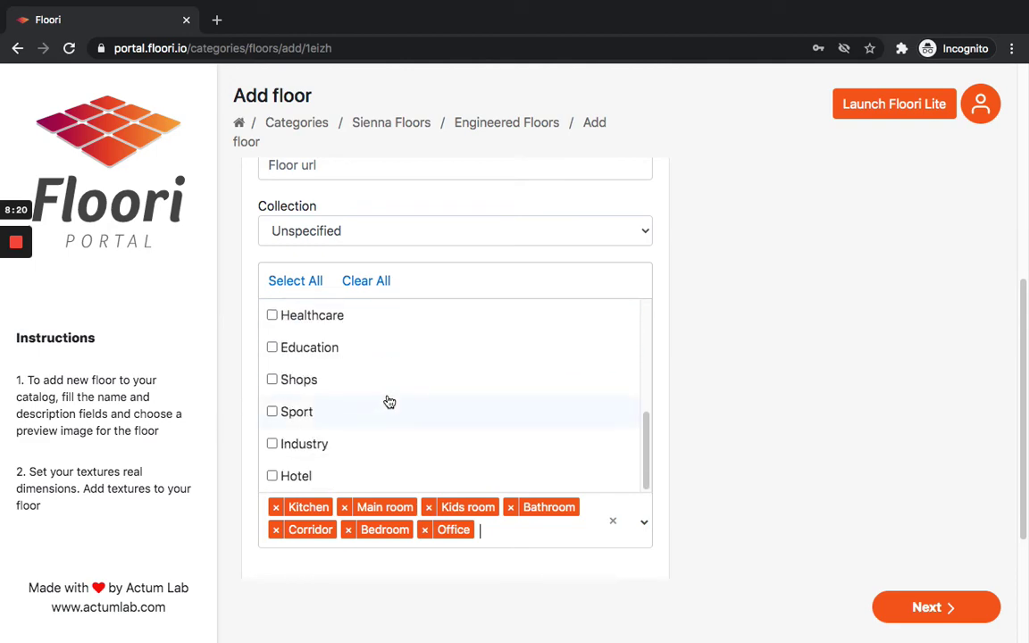
{"action": "left_click", "coordinate": [780, 390]}
{"action": "scroll", "coordinate": [404, 370], "scroll_direction": "down", "scroll_amount": 3}
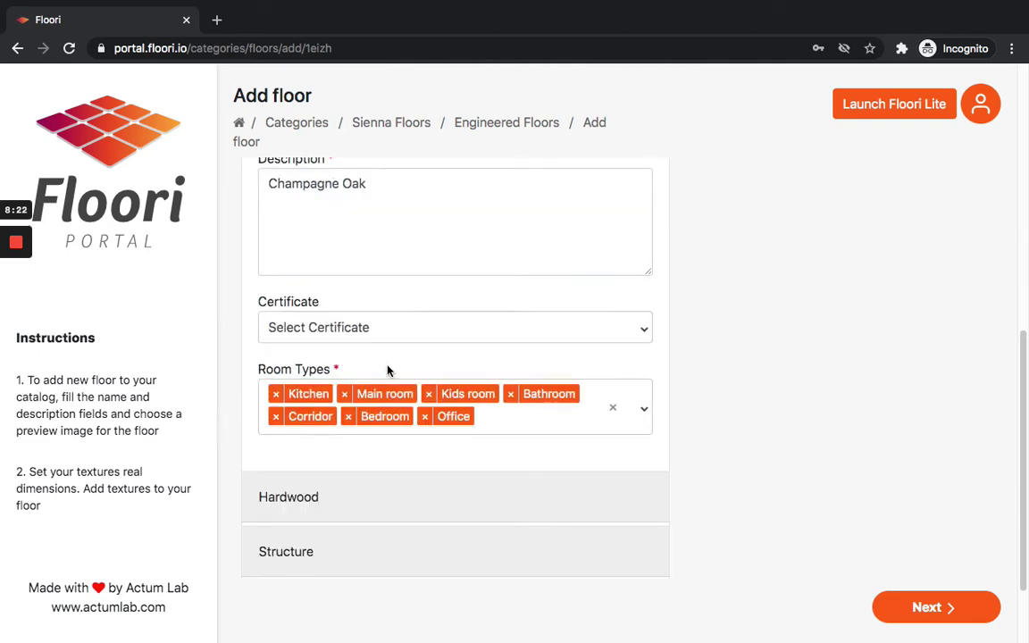
{"action": "scroll", "coordinate": [439, 381], "scroll_direction": "up", "scroll_amount": 10}
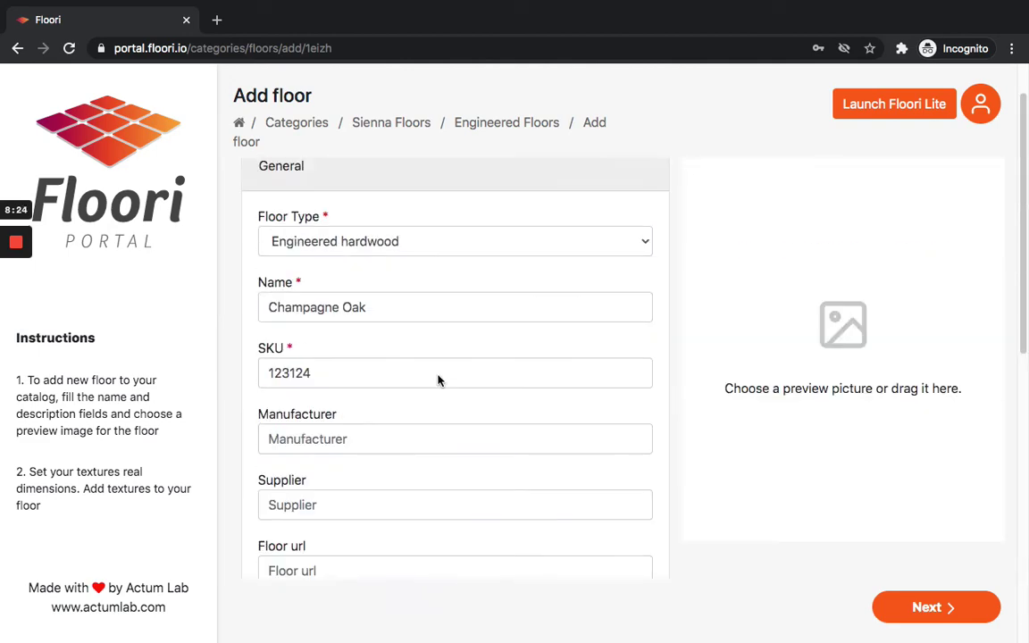
Step: Collapse the General section and expand the Hardwood details section
{"action": "left_click", "coordinate": [345, 246]}
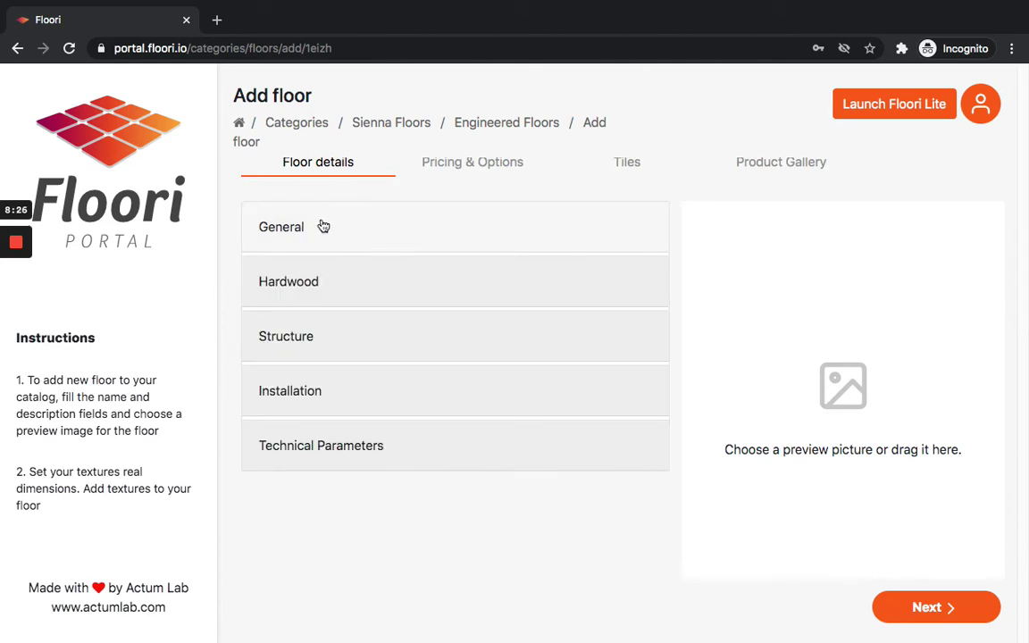
{"action": "left_click", "coordinate": [324, 228]}
{"action": "scroll", "coordinate": [345, 347], "scroll_direction": "down", "scroll_amount": 4}
{"action": "scroll", "coordinate": [349, 350], "scroll_direction": "up", "scroll_amount": 4}
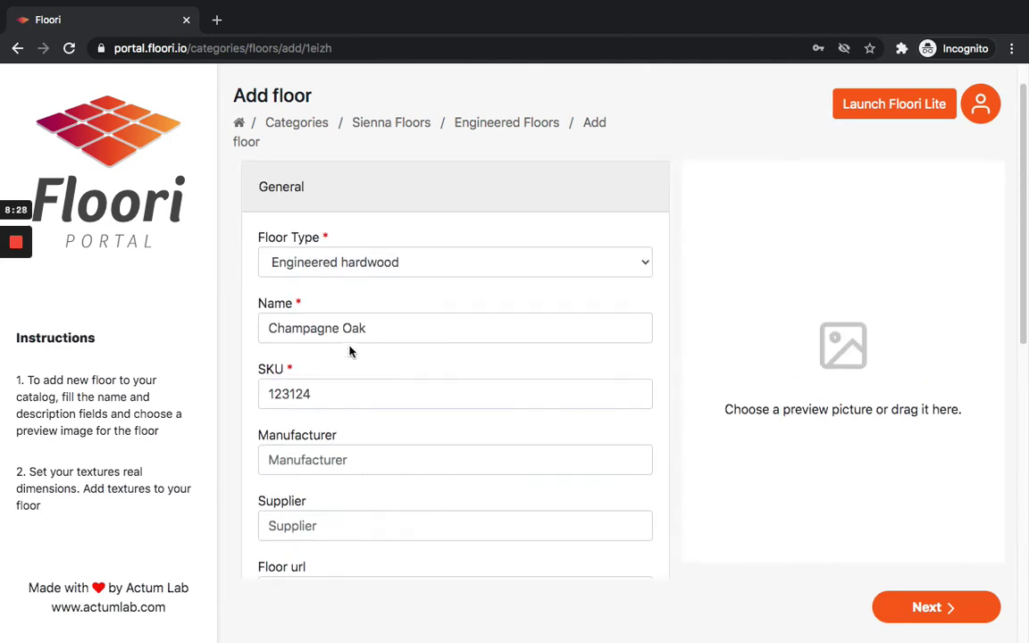
{"action": "left_click", "coordinate": [351, 197]}
{"action": "left_click", "coordinate": [317, 288]}
{"action": "scroll", "coordinate": [425, 325], "scroll_direction": "down", "scroll_amount": 1}
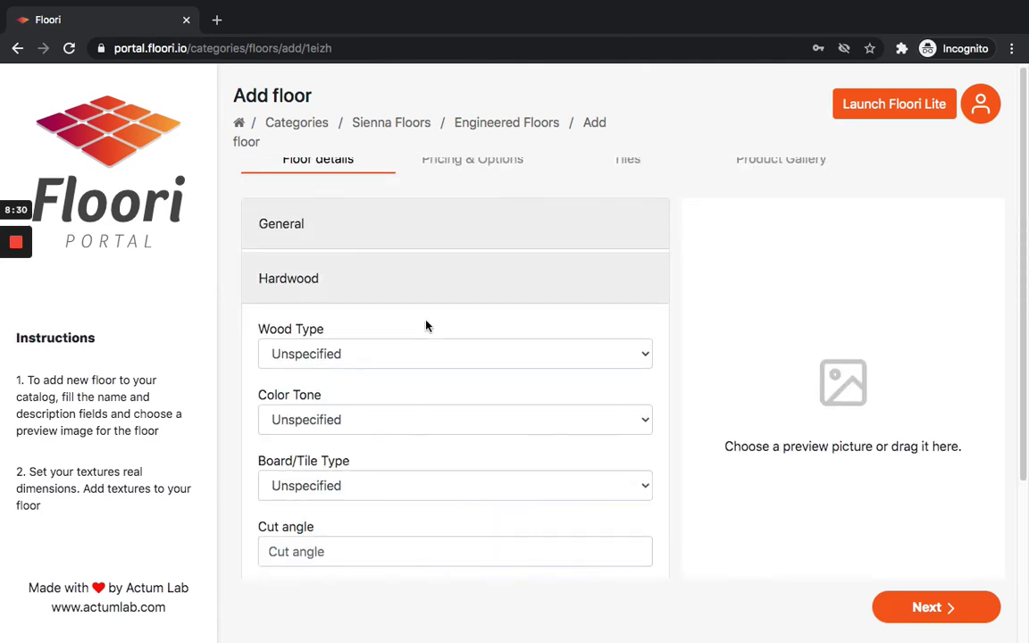
{"action": "scroll", "coordinate": [376, 329], "scroll_direction": "down", "scroll_amount": 1}
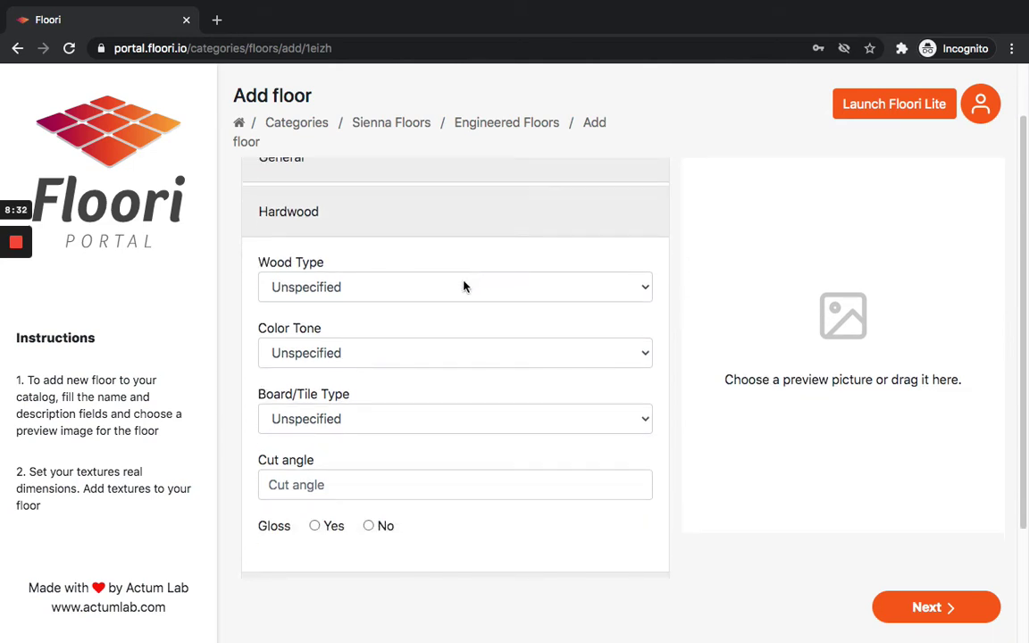
Step: Set wood type Oak, colour tone Light Brown, board type Board, and Gloss Yes
{"action": "left_click", "coordinate": [461, 287]}
{"action": "left_click", "coordinate": [358, 301]}
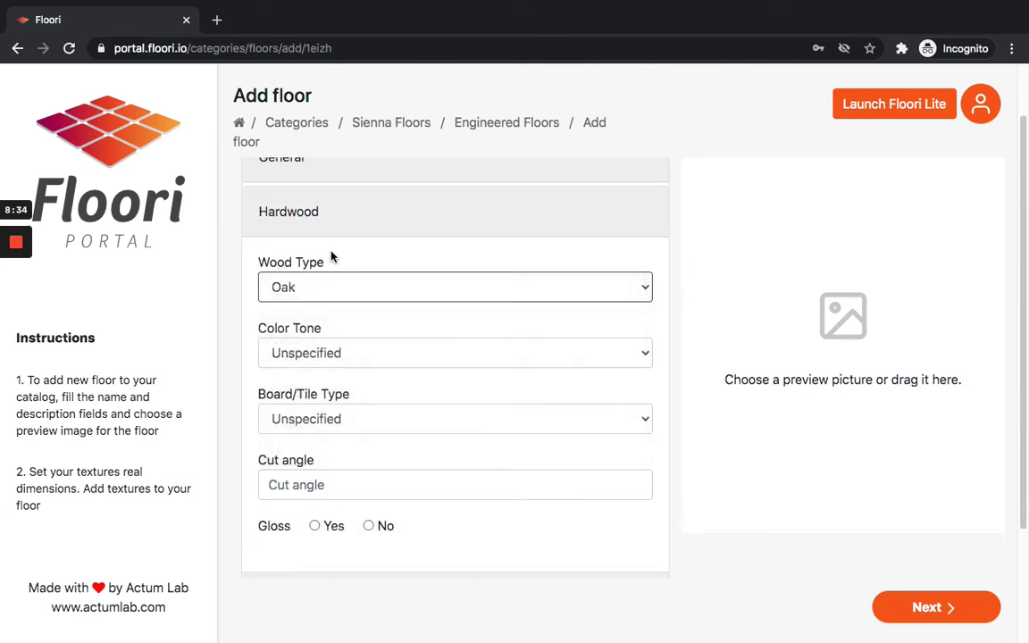
{"action": "left_click", "coordinate": [383, 357]}
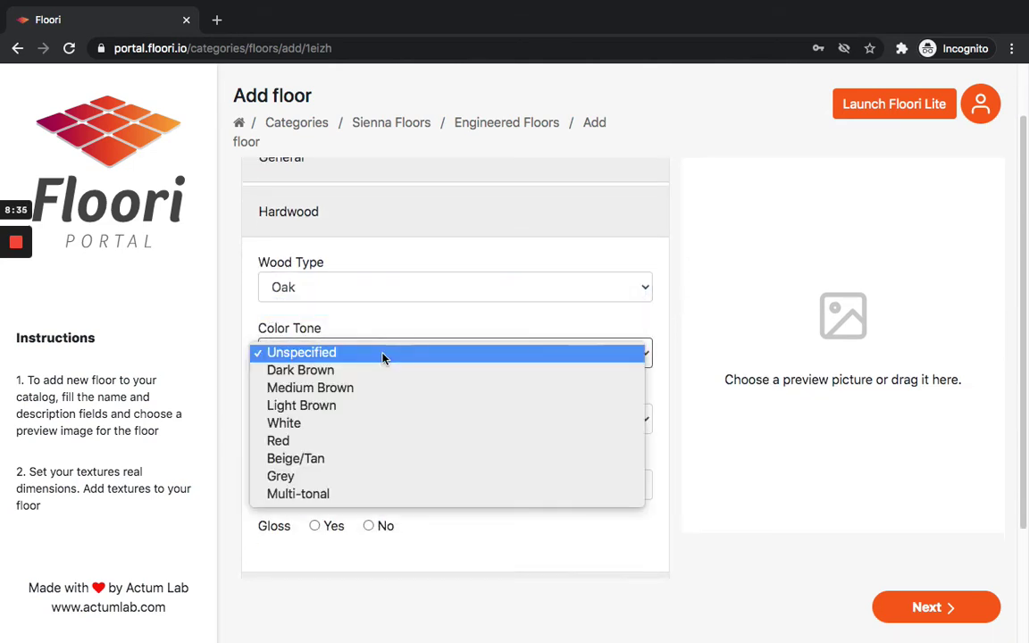
{"action": "left_click", "coordinate": [370, 406]}
{"action": "scroll", "coordinate": [459, 339], "scroll_direction": "down", "scroll_amount": 5}
{"action": "left_click", "coordinate": [459, 273]}
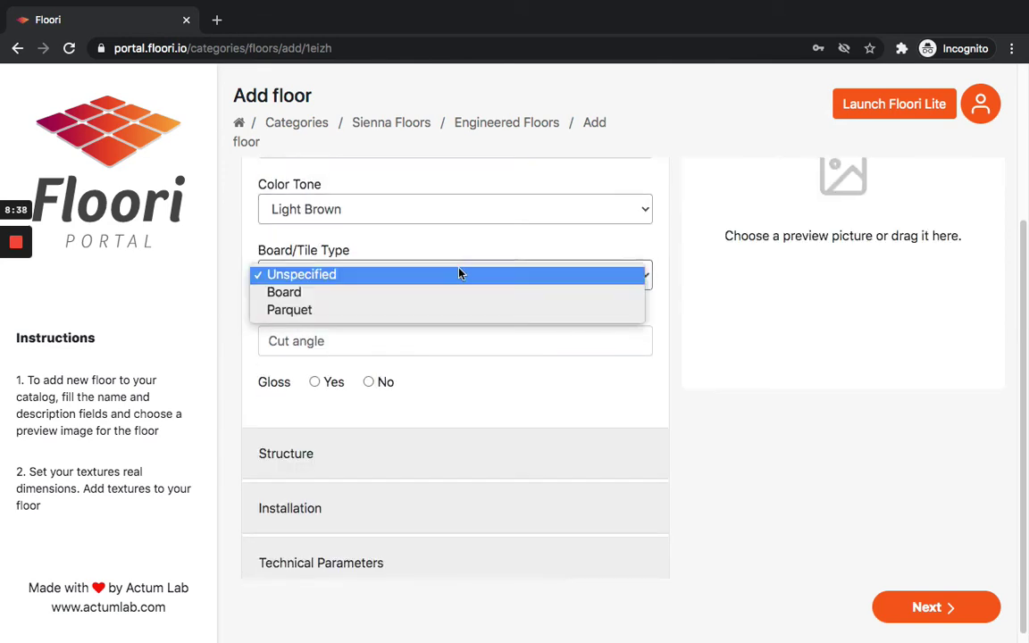
{"action": "left_click", "coordinate": [415, 295]}
{"action": "scroll", "coordinate": [437, 376], "scroll_direction": "down", "scroll_amount": 1}
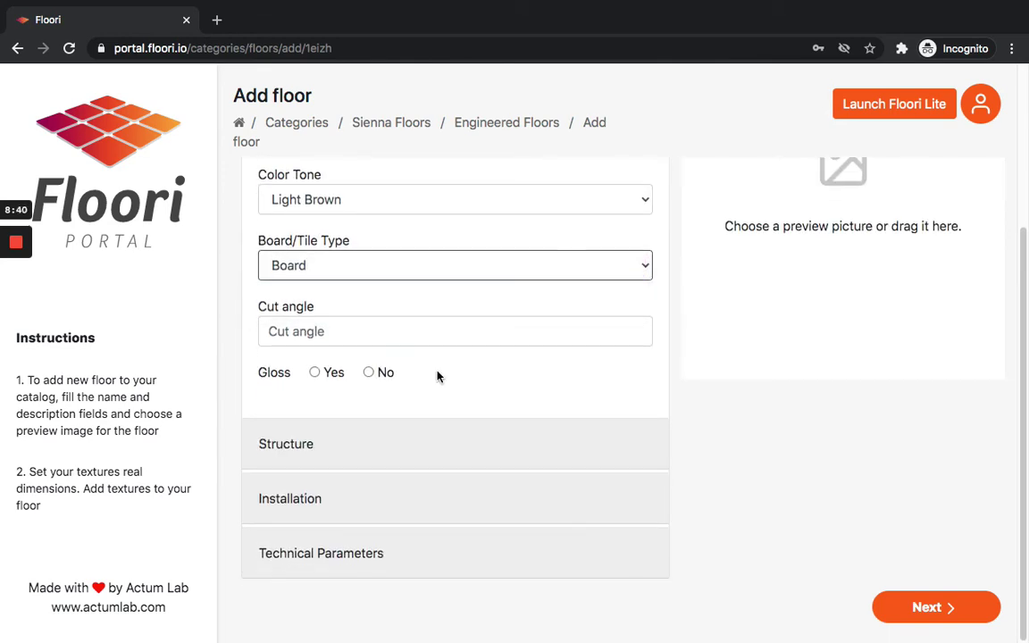
{"action": "left_click", "coordinate": [325, 379]}
Step: Keep Gloss at Yes and review the Structure fields, leaving structure Unspecified
{"action": "left_click", "coordinate": [376, 381]}
{"action": "left_click", "coordinate": [326, 374]}
{"action": "left_click", "coordinate": [460, 433]}
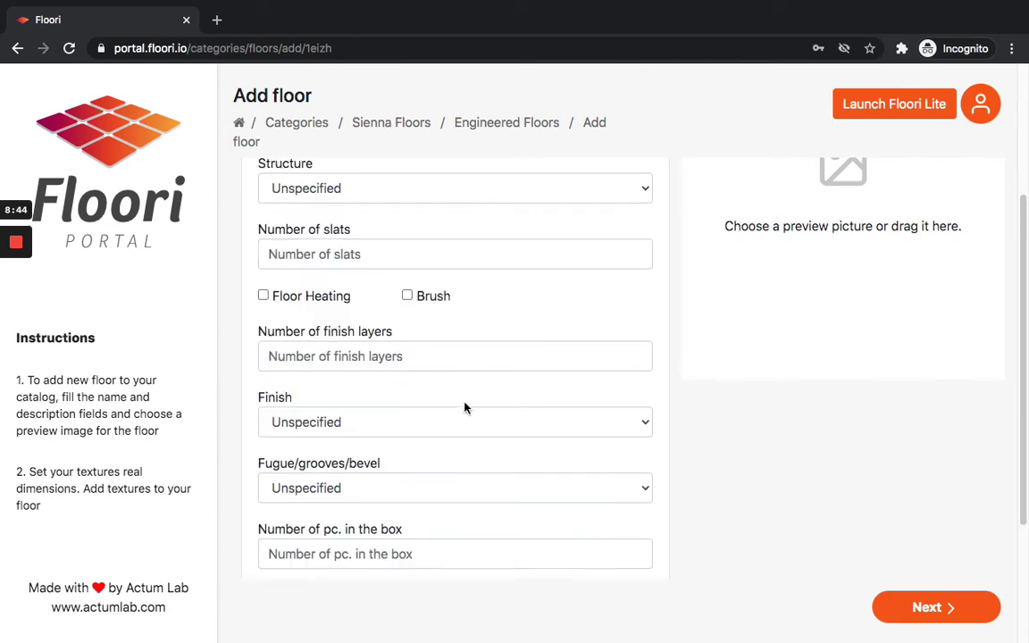
{"action": "scroll", "coordinate": [494, 363], "scroll_direction": "up", "scroll_amount": 1}
{"action": "left_click", "coordinate": [516, 216]}
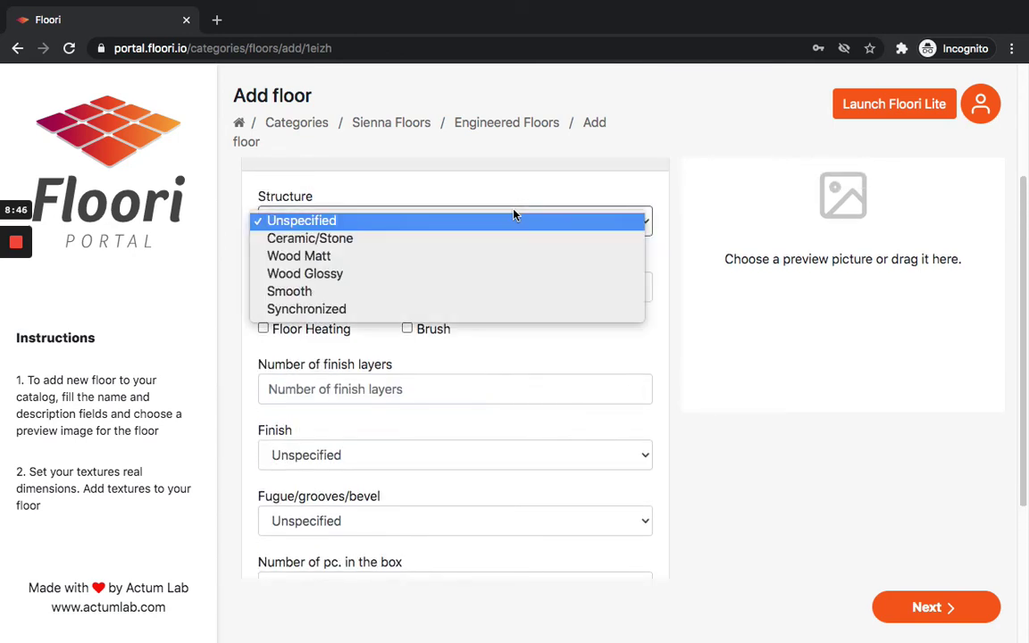
{"action": "left_click", "coordinate": [648, 222]}
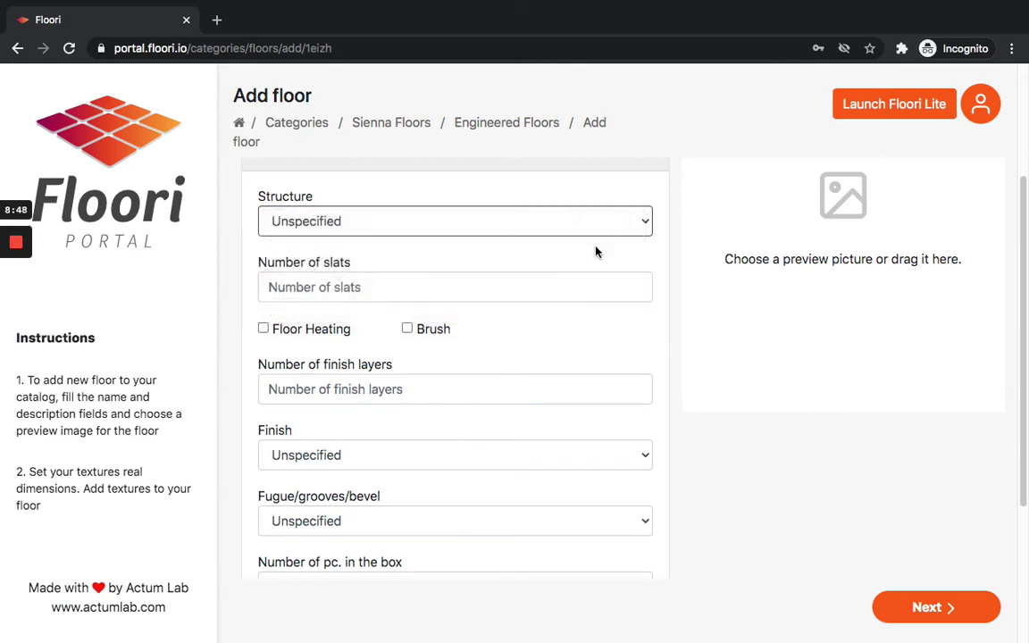
{"action": "left_click", "coordinate": [551, 286]}
{"action": "left_click", "coordinate": [554, 390]}
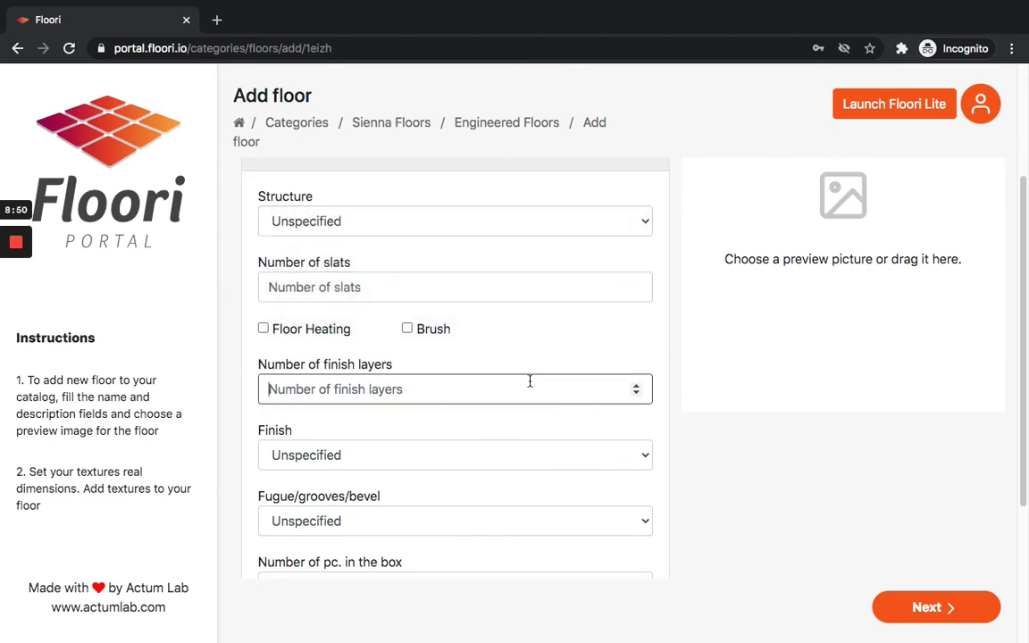
{"action": "scroll", "coordinate": [527, 362], "scroll_direction": "down", "scroll_amount": 3}
Step: Check the fugue/grooves/bevel and finish choices, leaving both Unspecified
{"action": "left_click", "coordinate": [511, 336]}
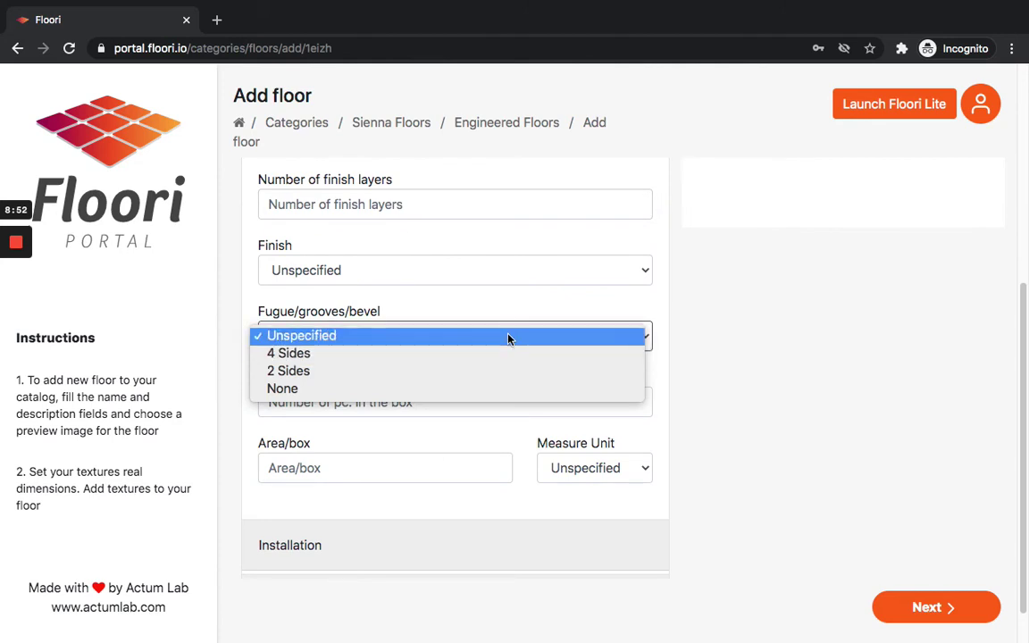
{"action": "left_click", "coordinate": [510, 337]}
{"action": "left_click", "coordinate": [479, 336]}
{"action": "left_click", "coordinate": [468, 308]}
{"action": "left_click", "coordinate": [465, 274]}
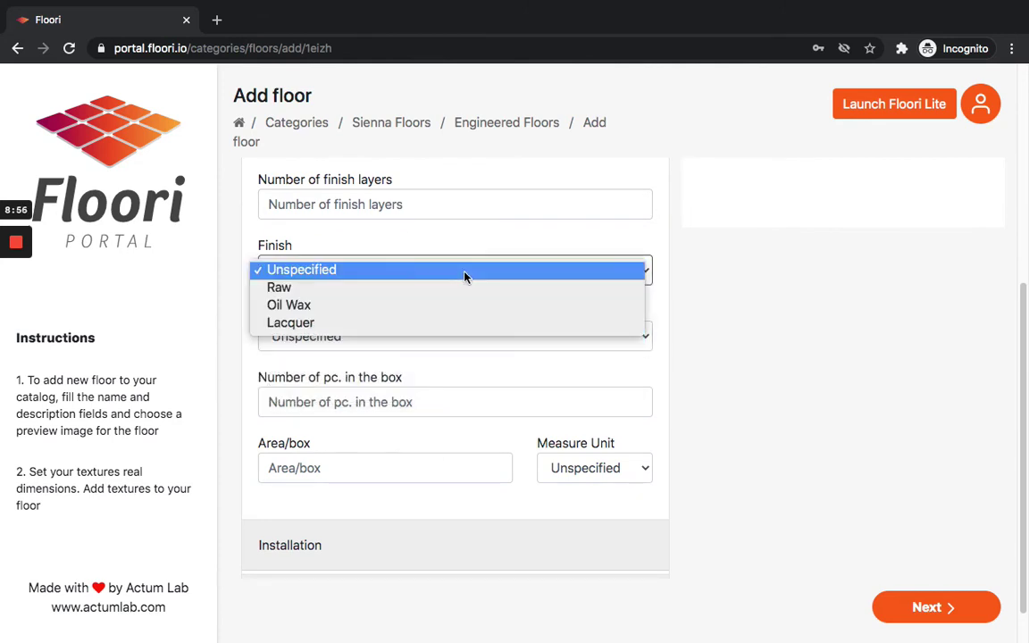
{"action": "left_click", "coordinate": [723, 351]}
Step: Expand the Installation and Technical Parameters sections to review them, then collapse them again
{"action": "scroll", "coordinate": [536, 295], "scroll_direction": "down", "scroll_amount": 1}
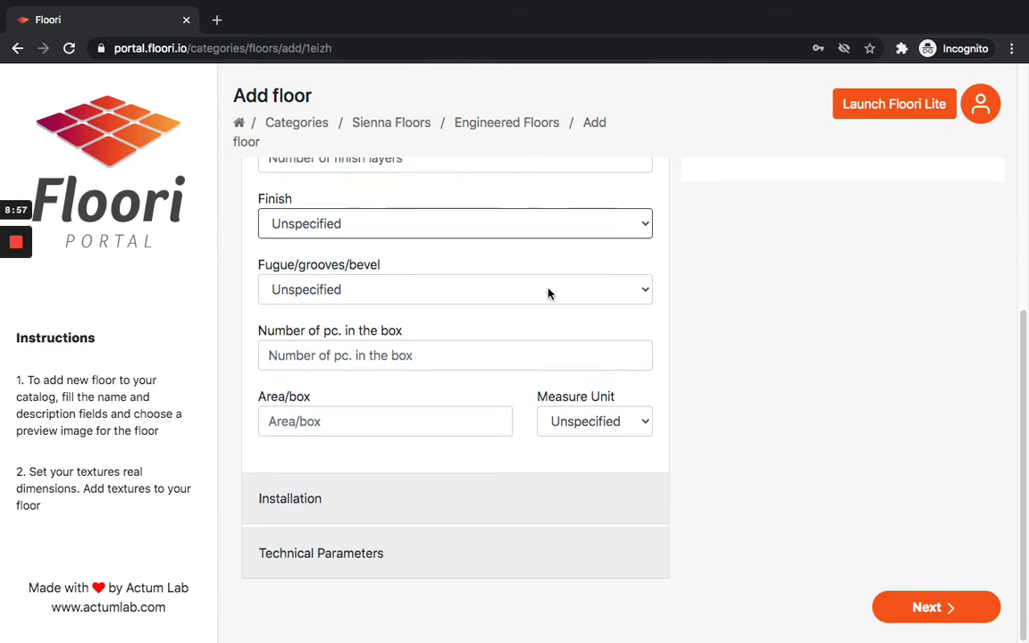
{"action": "left_click", "coordinate": [466, 497]}
{"action": "left_click", "coordinate": [430, 558]}
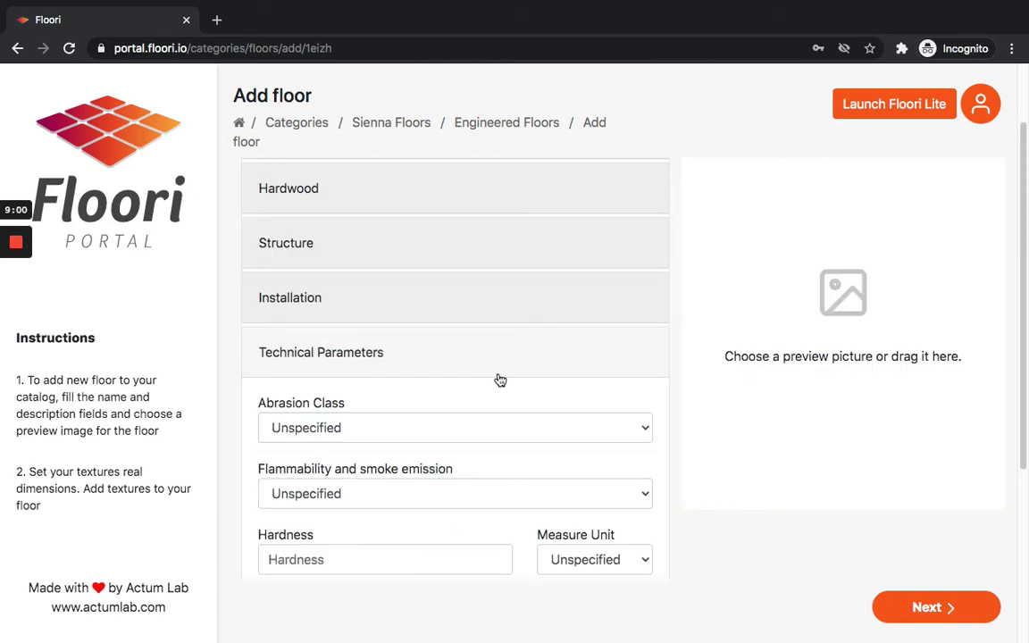
{"action": "scroll", "coordinate": [484, 379], "scroll_direction": "down", "scroll_amount": 4}
{"action": "scroll", "coordinate": [475, 393], "scroll_direction": "down", "scroll_amount": 2}
{"action": "scroll", "coordinate": [447, 415], "scroll_direction": "up", "scroll_amount": 6}
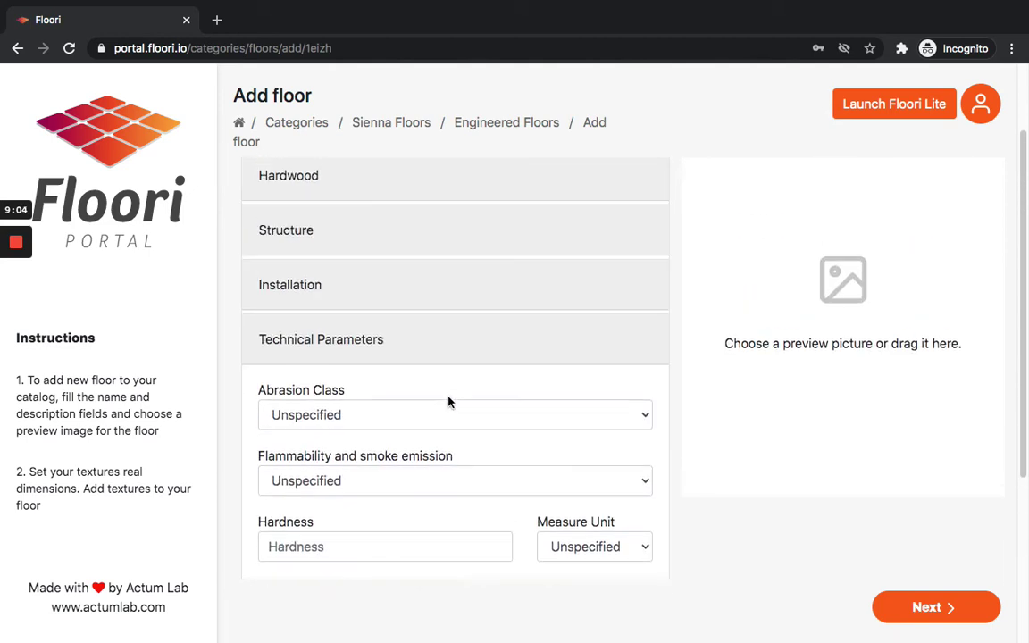
{"action": "left_click", "coordinate": [464, 338]}
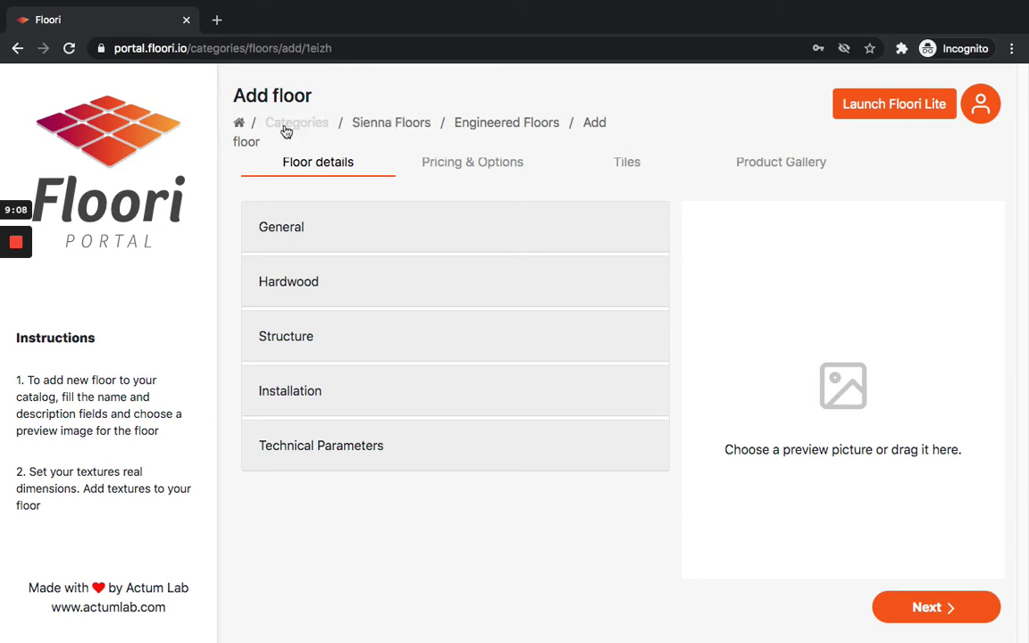
Step: Go to the Floori Lite settings page and make the product filters editable
{"action": "left_click", "coordinate": [238, 125]}
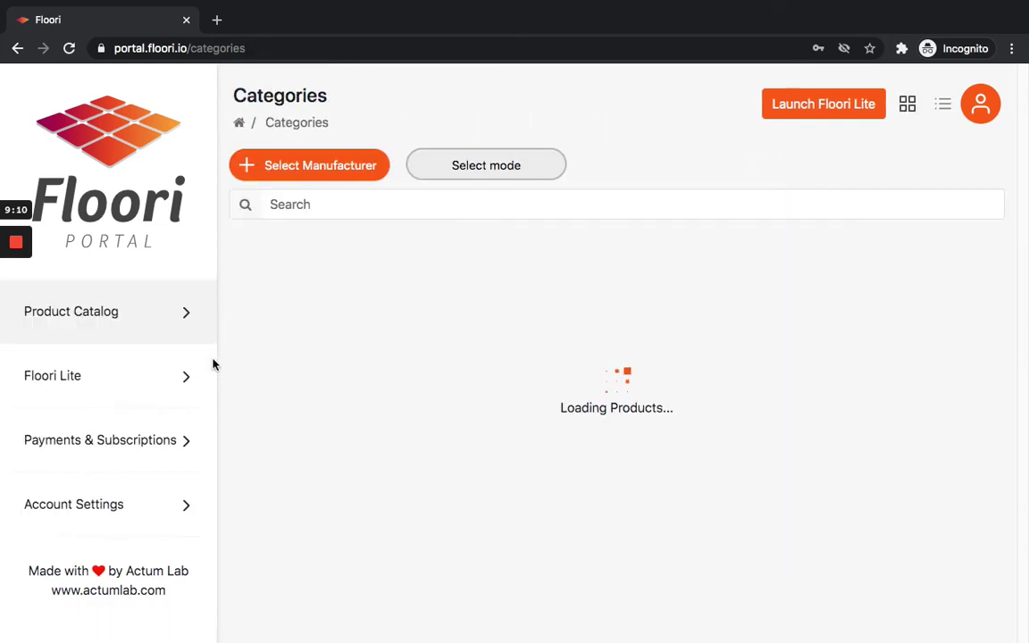
{"action": "left_click", "coordinate": [105, 376]}
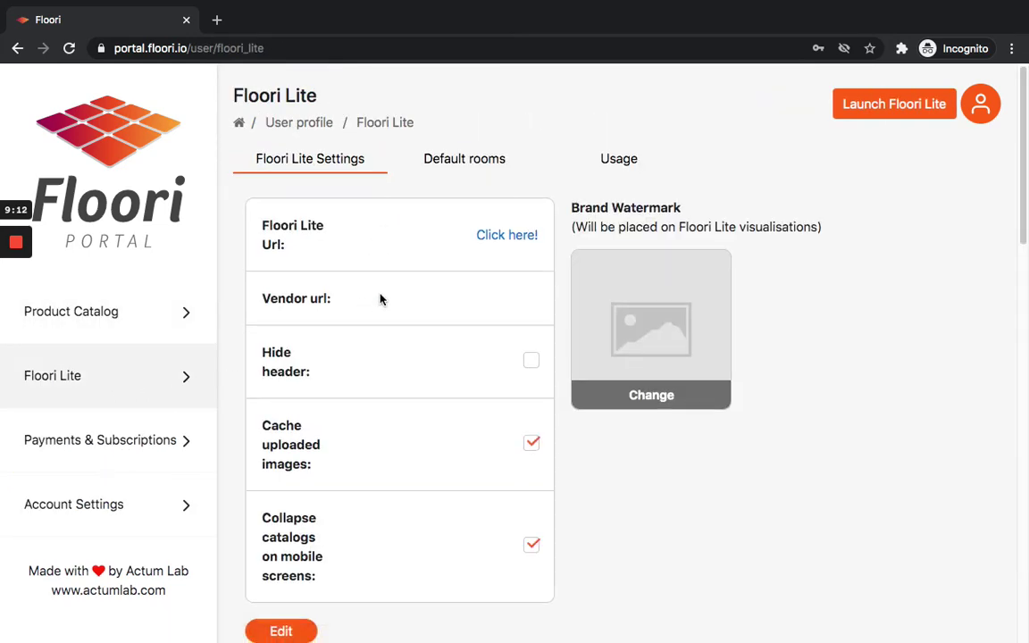
{"action": "scroll", "coordinate": [378, 301], "scroll_direction": "down", "scroll_amount": 5}
{"action": "left_click", "coordinate": [306, 563]}
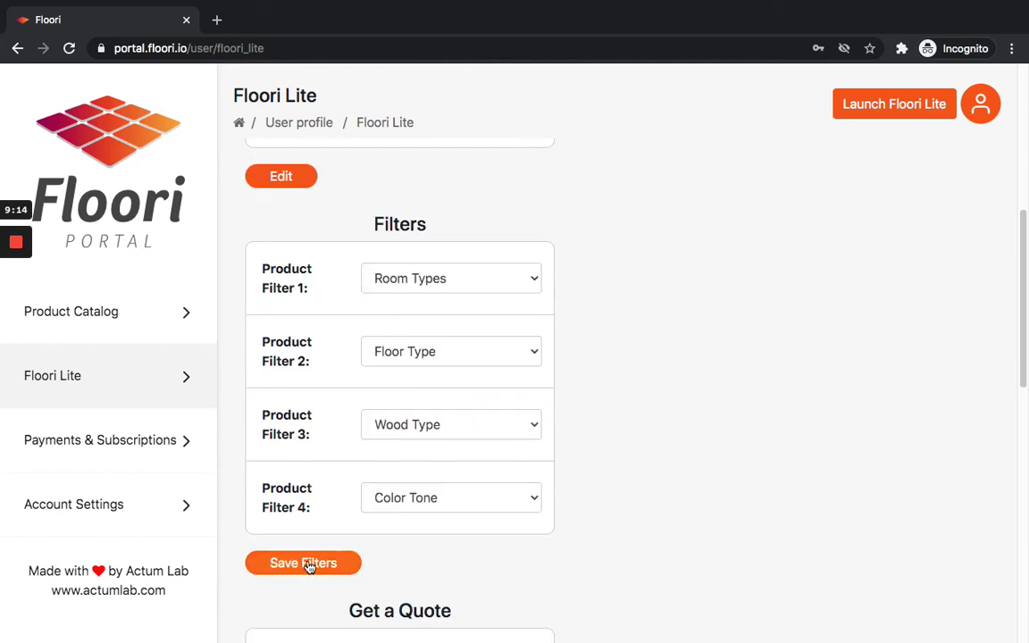
Step: Keep Room Types as Product Filter 1 and launch Floori Lite in a new tab
{"action": "left_click", "coordinate": [473, 286]}
{"action": "scroll", "coordinate": [451, 72], "scroll_direction": "up", "scroll_amount": 1}
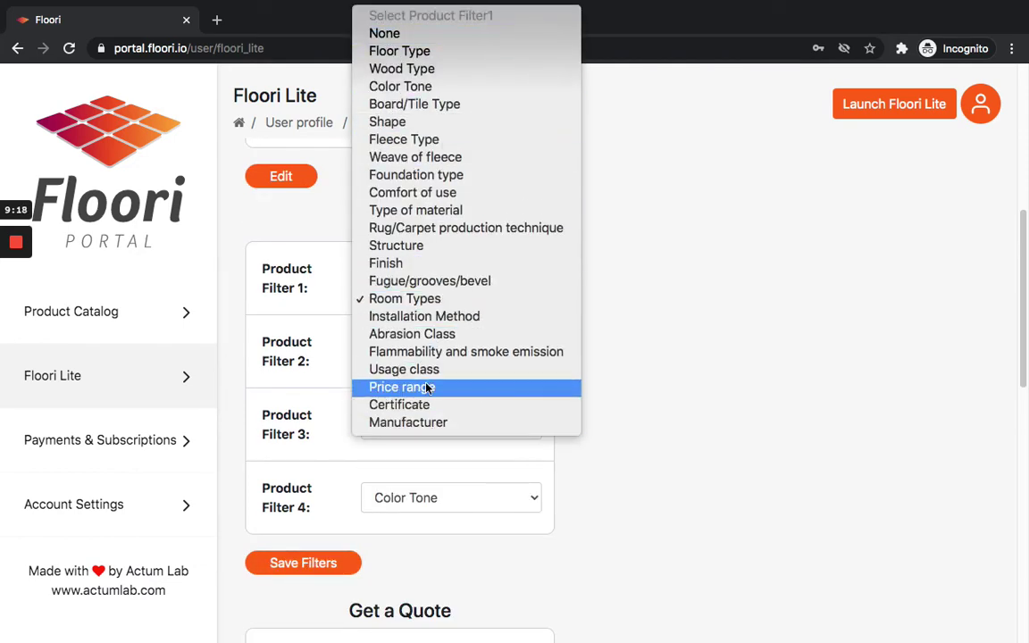
{"action": "left_click", "coordinate": [624, 337]}
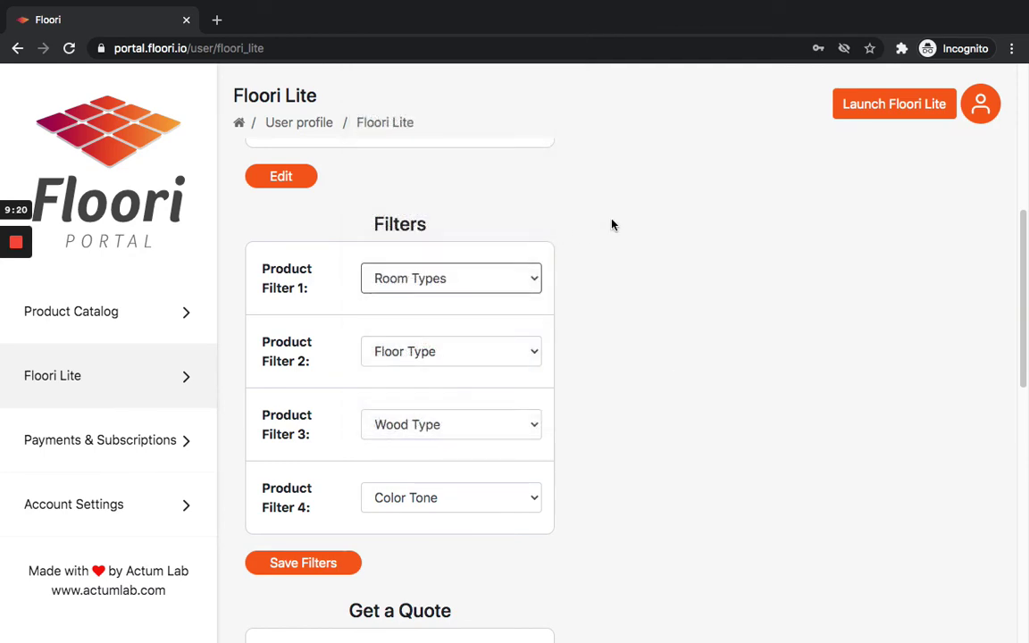
{"action": "scroll", "coordinate": [629, 215], "scroll_direction": "up", "scroll_amount": 2}
{"action": "left_click", "coordinate": [883, 107]}
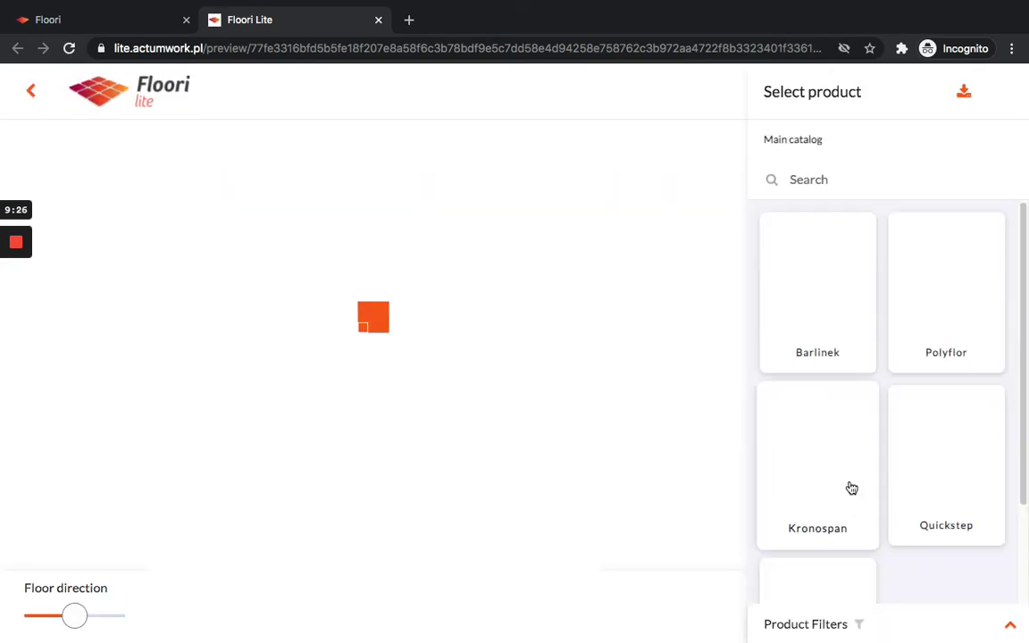
Step: Filter Floori Lite products to the Kitchen and Main room room types
{"action": "left_click", "coordinate": [847, 624]}
{"action": "left_click", "coordinate": [856, 517]}
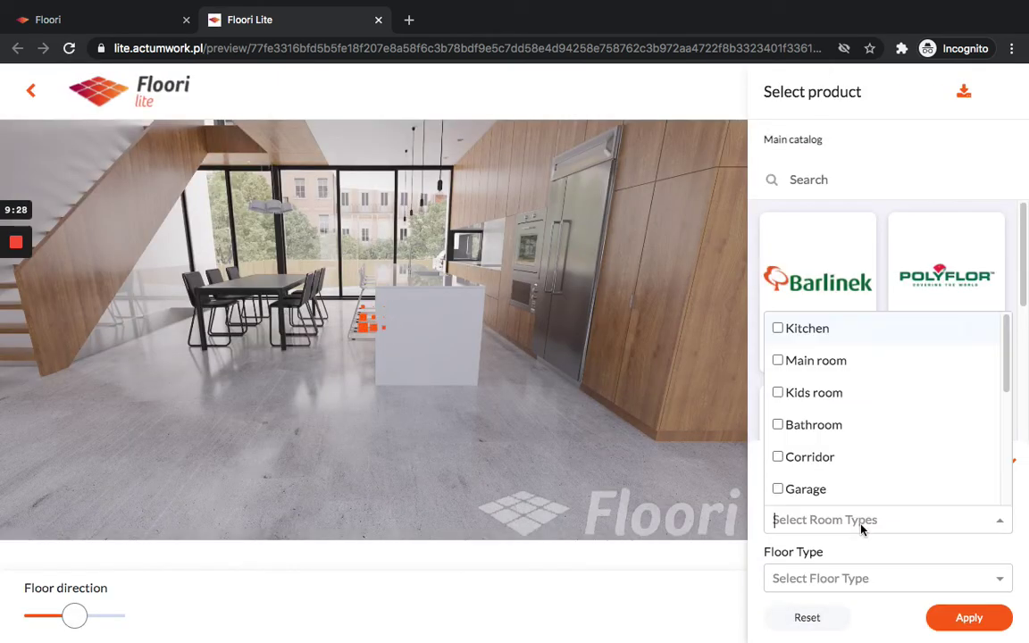
{"action": "left_click", "coordinate": [813, 360]}
{"action": "left_click", "coordinate": [786, 329]}
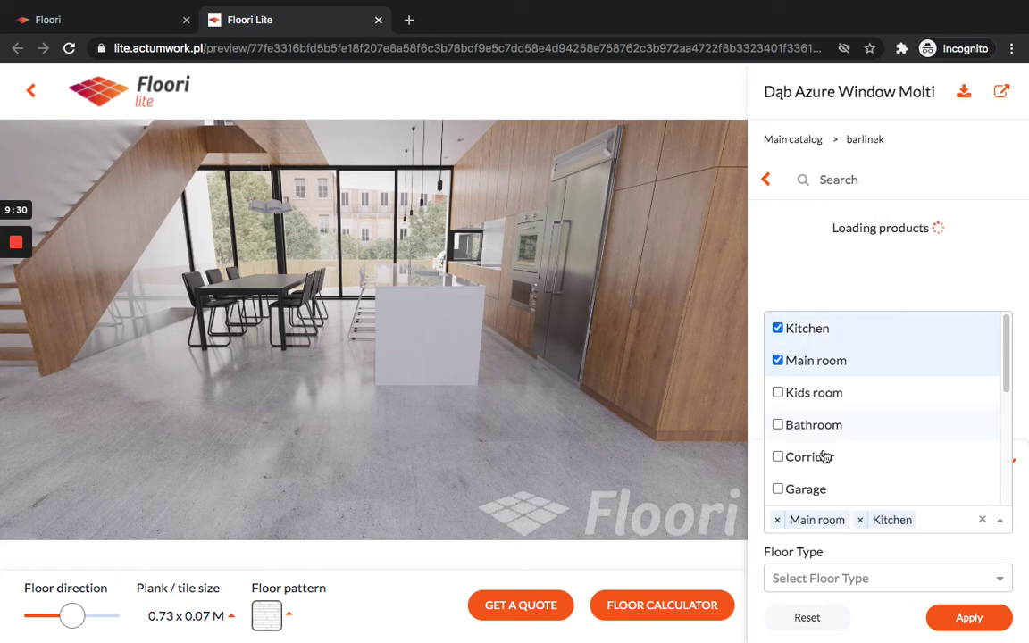
{"action": "left_click", "coordinate": [933, 279]}
Step: Add Solid and Engineered hardwood floor-type filters, apply them, and return to the portal tab
{"action": "left_click", "coordinate": [862, 578]}
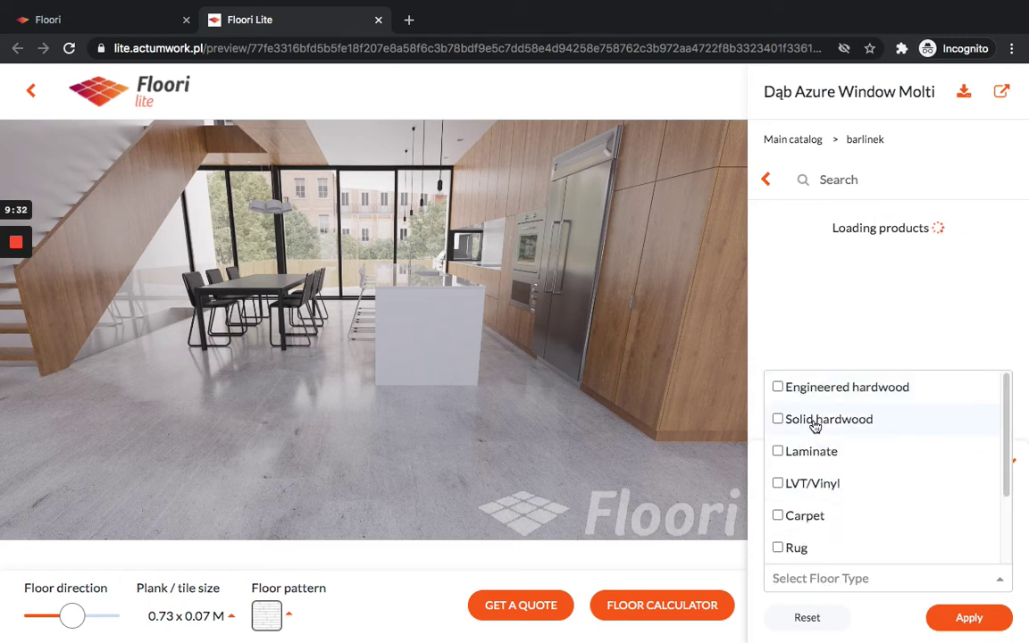
{"action": "left_click", "coordinate": [815, 422]}
{"action": "left_click", "coordinate": [784, 269]}
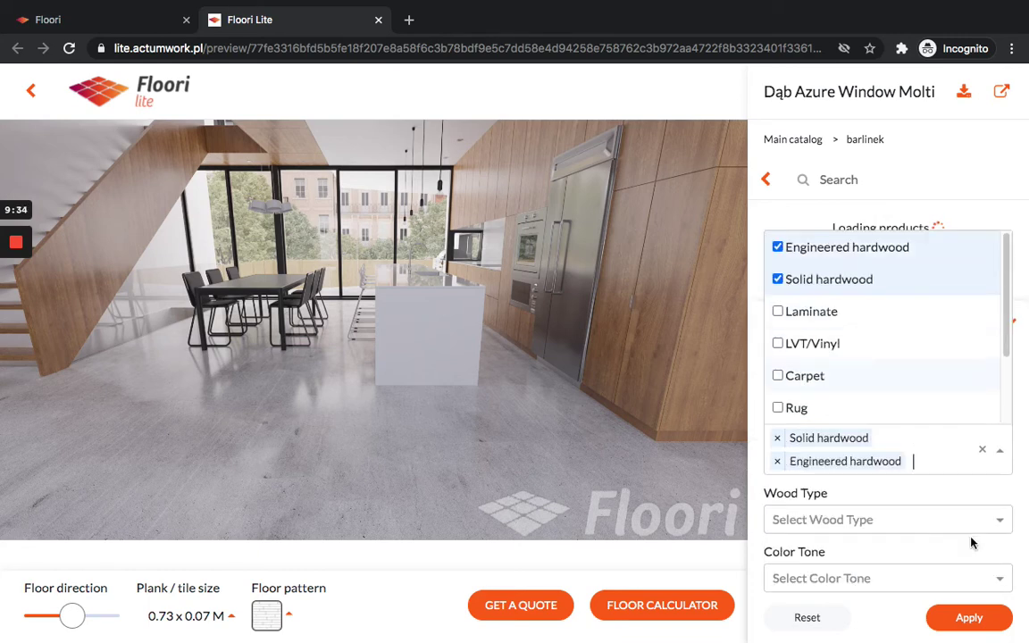
{"action": "left_click", "coordinate": [961, 616]}
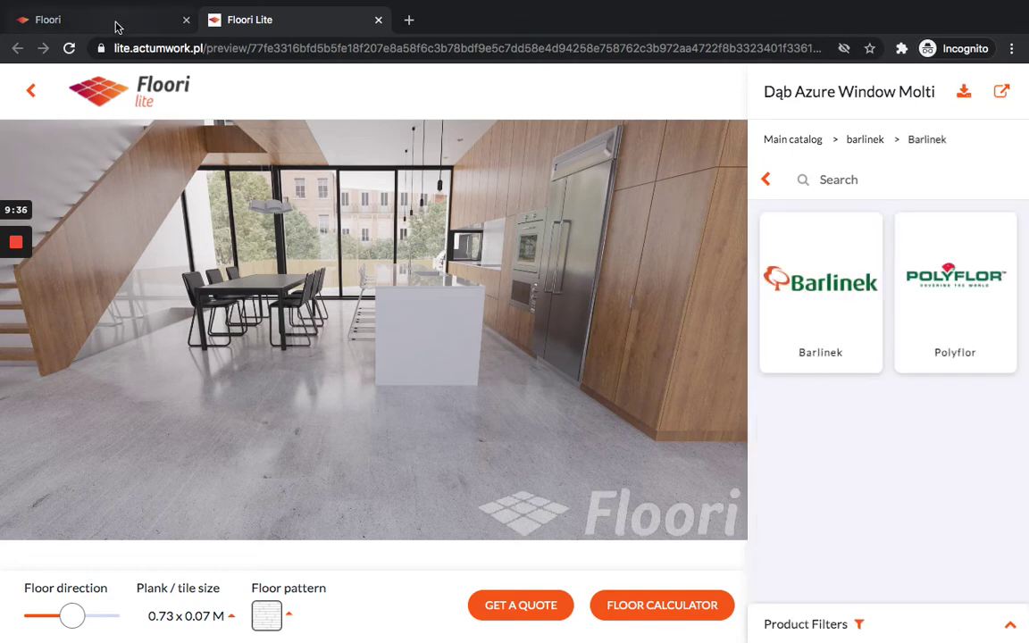
{"action": "left_click", "coordinate": [111, 22]}
Step: Start a new Engineered hardwood floor under Product Catalog › Sienna Floors › Engineered Floors
{"action": "scroll", "coordinate": [622, 369], "scroll_direction": "up", "scroll_amount": 5}
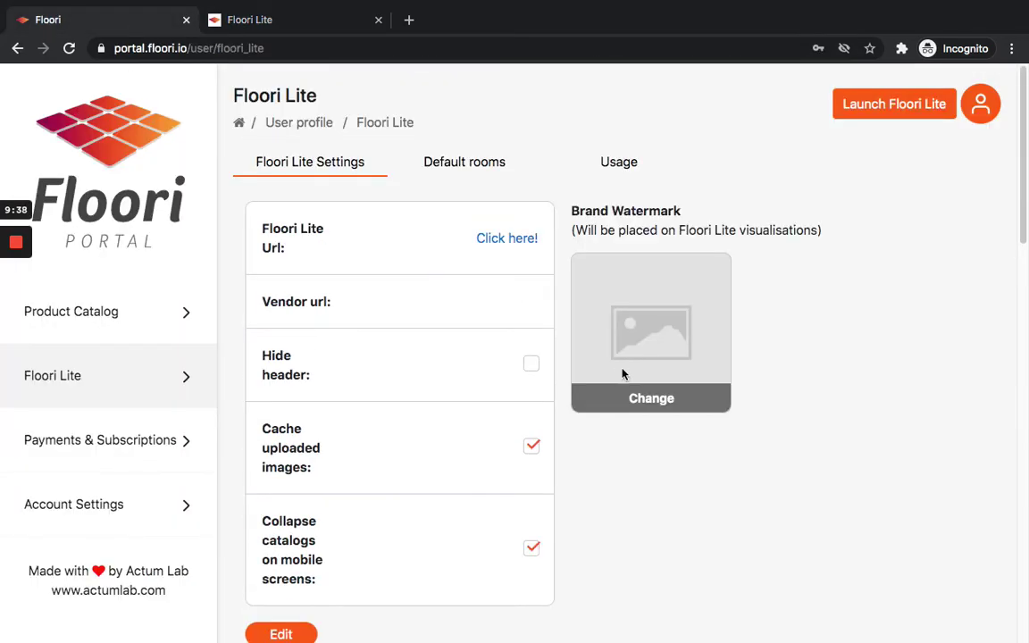
{"action": "left_click", "coordinate": [113, 321]}
{"action": "scroll", "coordinate": [427, 390], "scroll_direction": "down", "scroll_amount": 2}
{"action": "left_click", "coordinate": [342, 466]}
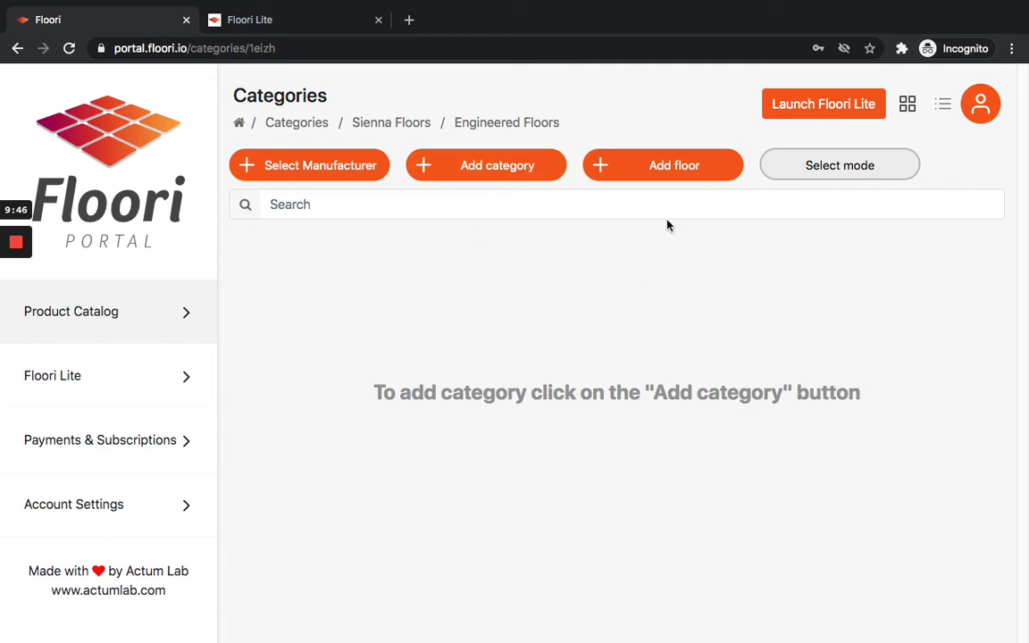
{"action": "left_click", "coordinate": [648, 168]}
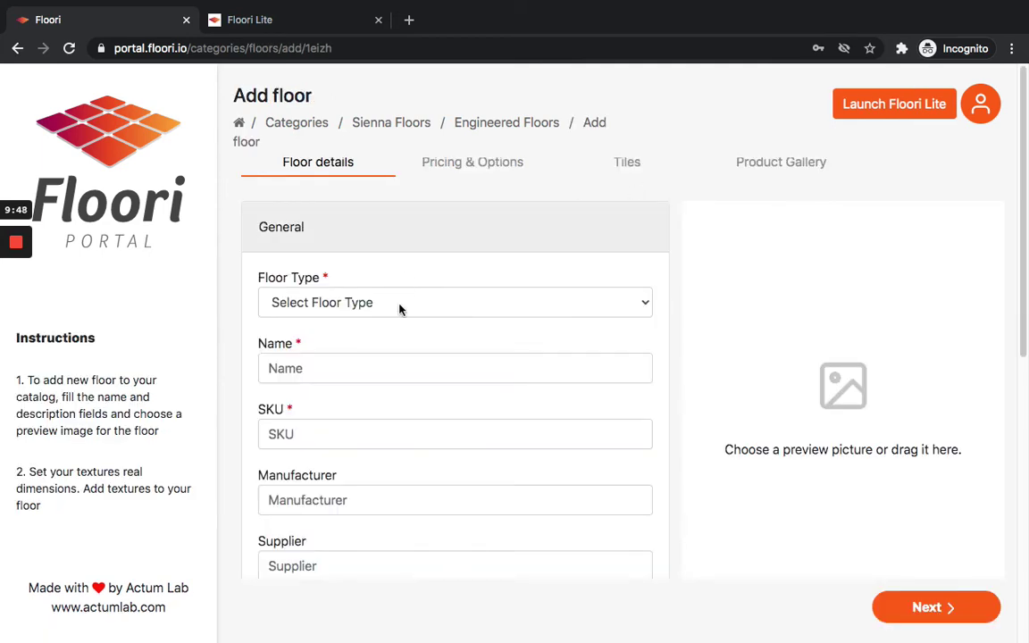
{"action": "left_click", "coordinate": [399, 304]}
{"action": "left_click", "coordinate": [403, 320]}
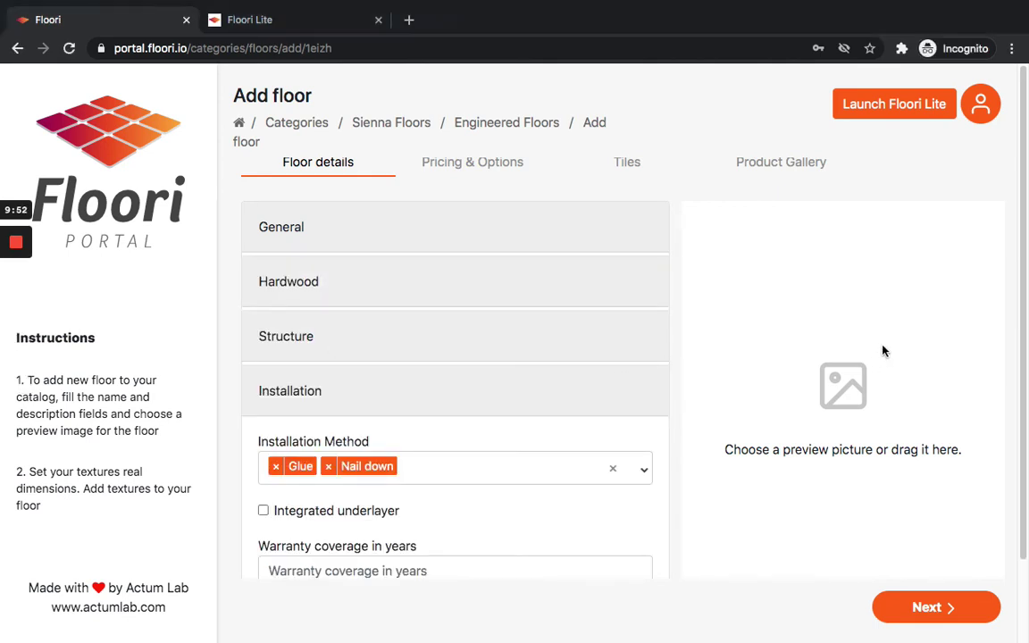
Step: Set the floor's preview picture to the CoreLuxe bathroom photo with the freestanding tub
{"action": "left_click", "coordinate": [832, 368]}
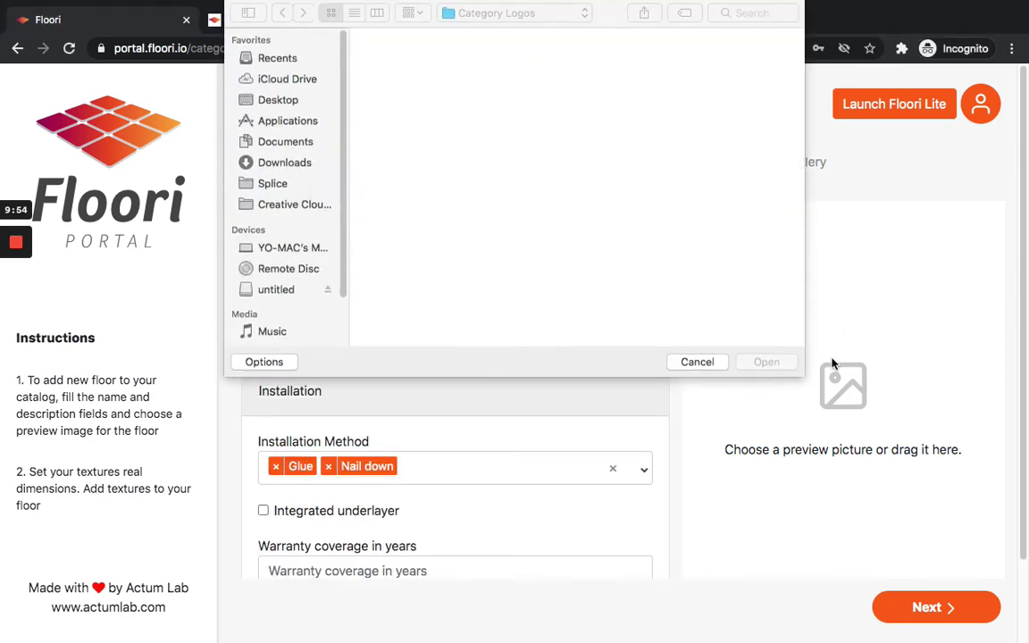
{"action": "left_click", "coordinate": [396, 67]}
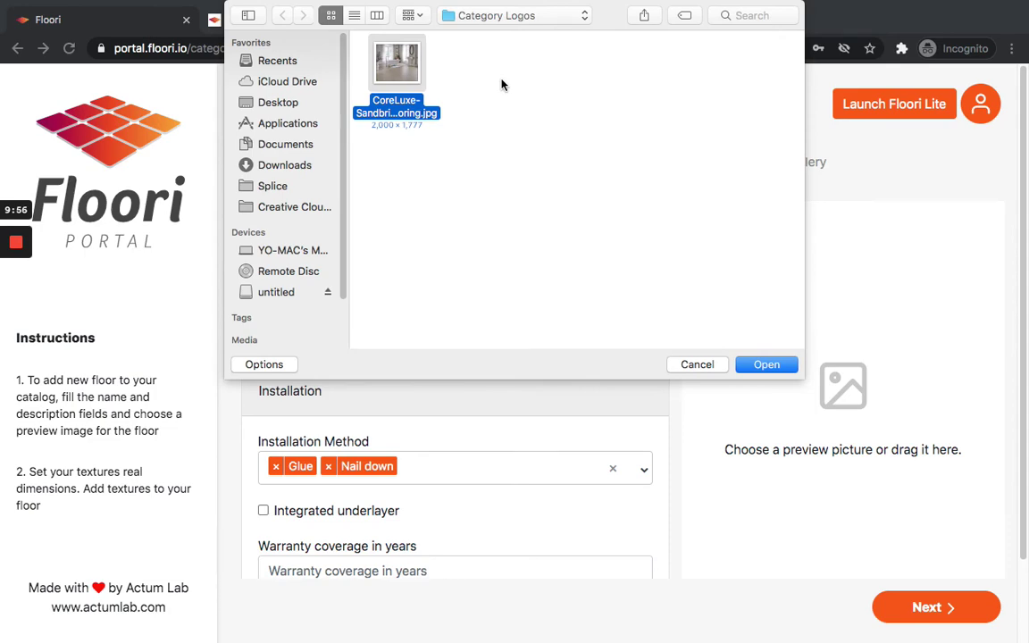
{"action": "key", "text": "space"}
{"action": "key", "text": "space"}
{"action": "left_click", "coordinate": [763, 364]}
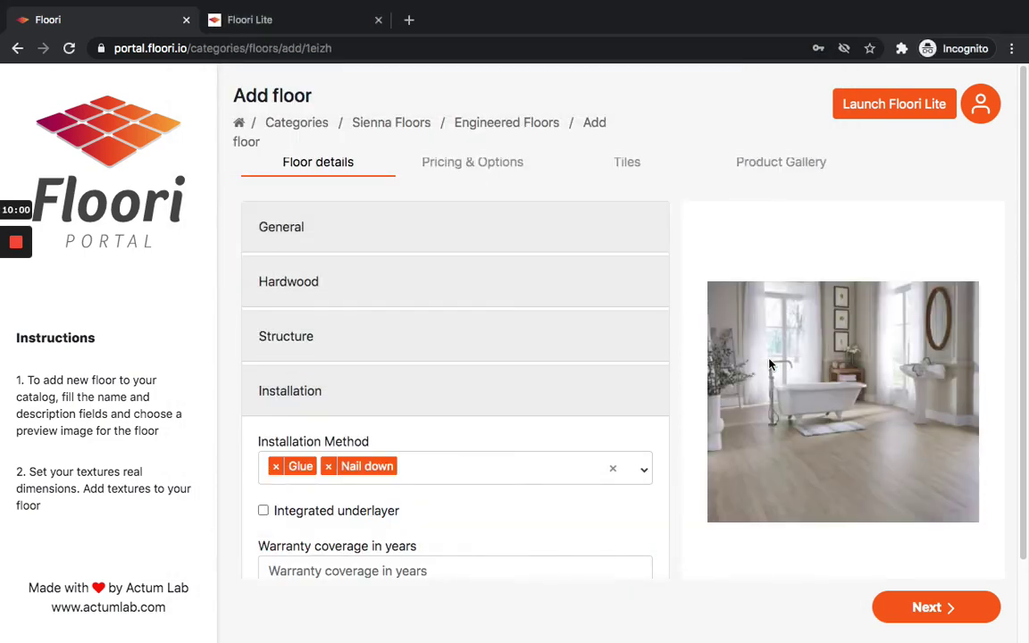
Step: On Pricing & Options, set the tile size to 7.5 wide by 72 high in inches
{"action": "left_click", "coordinate": [934, 608]}
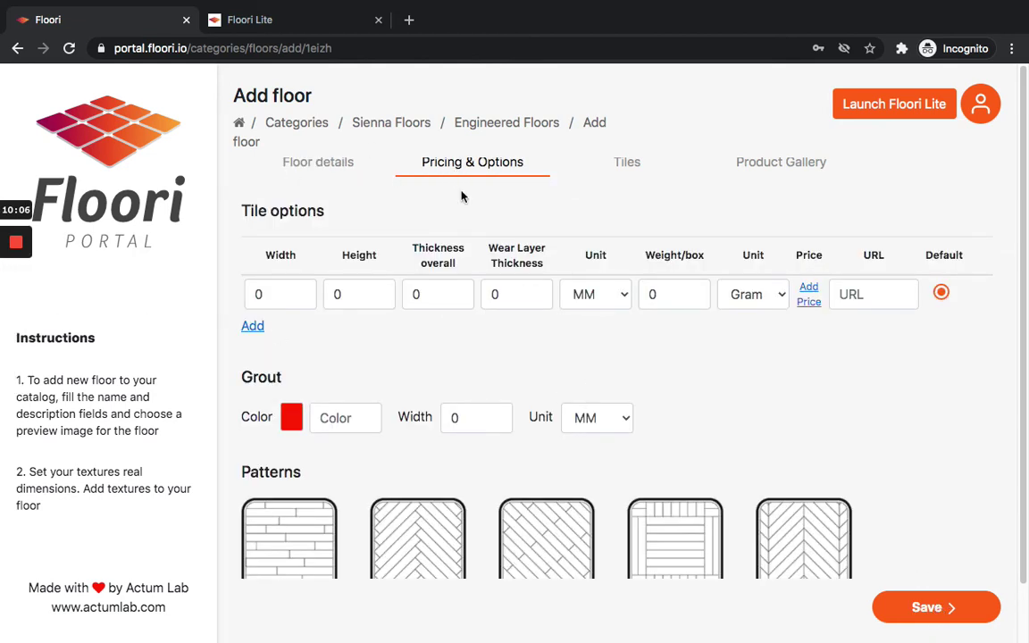
{"action": "left_click", "coordinate": [284, 293]}
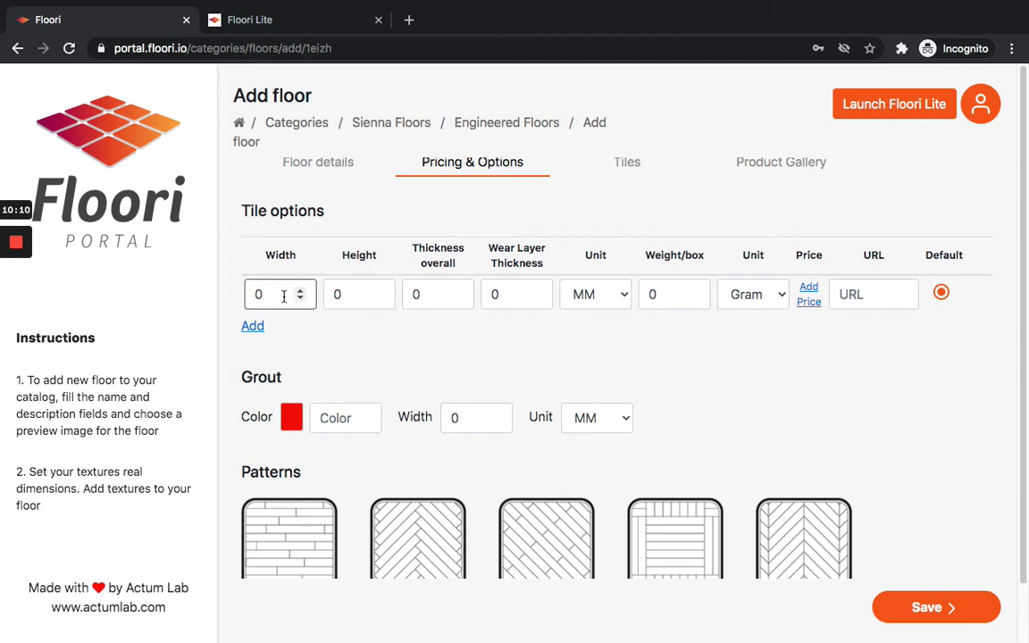
{"action": "left_click_drag", "start_coordinate": [284, 296], "coordinate": [233, 293]}
{"action": "type", "text": "7.5"}
{"action": "key", "text": "Tab"}
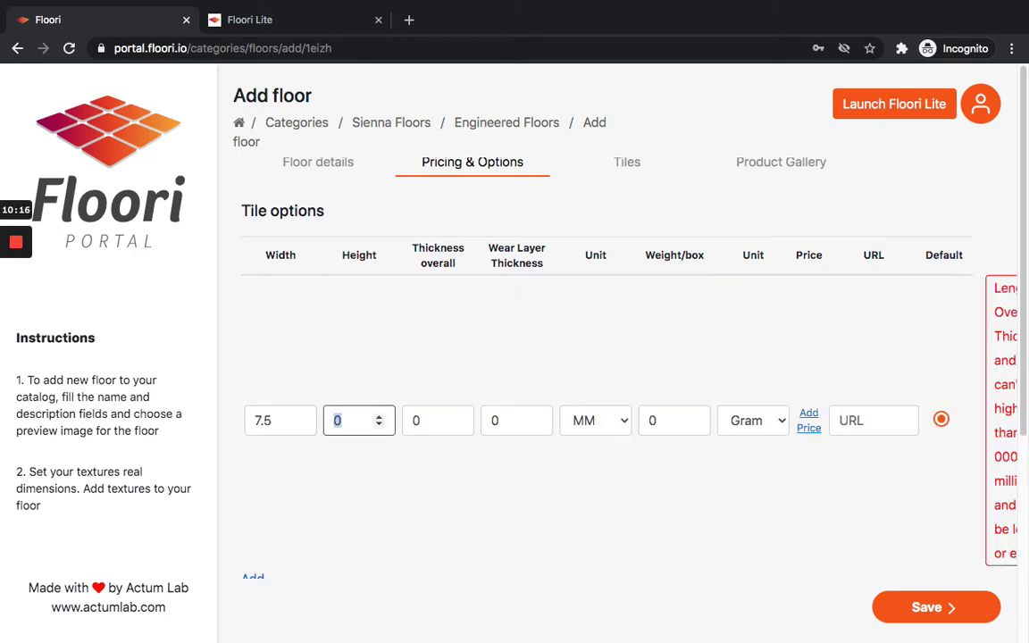
{"action": "type", "text": "72"}
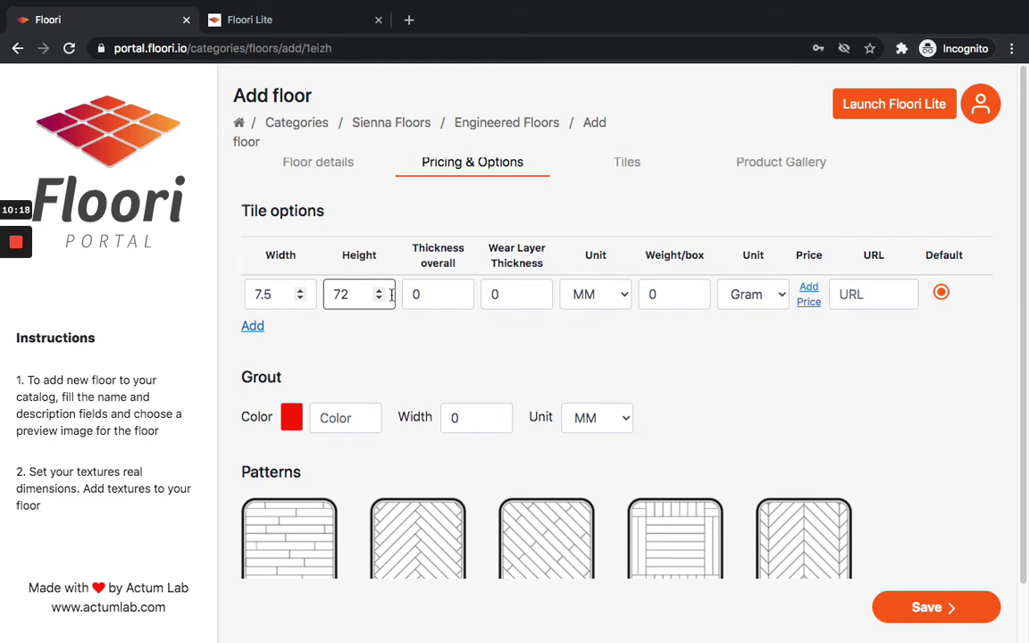
{"action": "left_click", "coordinate": [624, 294]}
{"action": "left_click", "coordinate": [611, 276]}
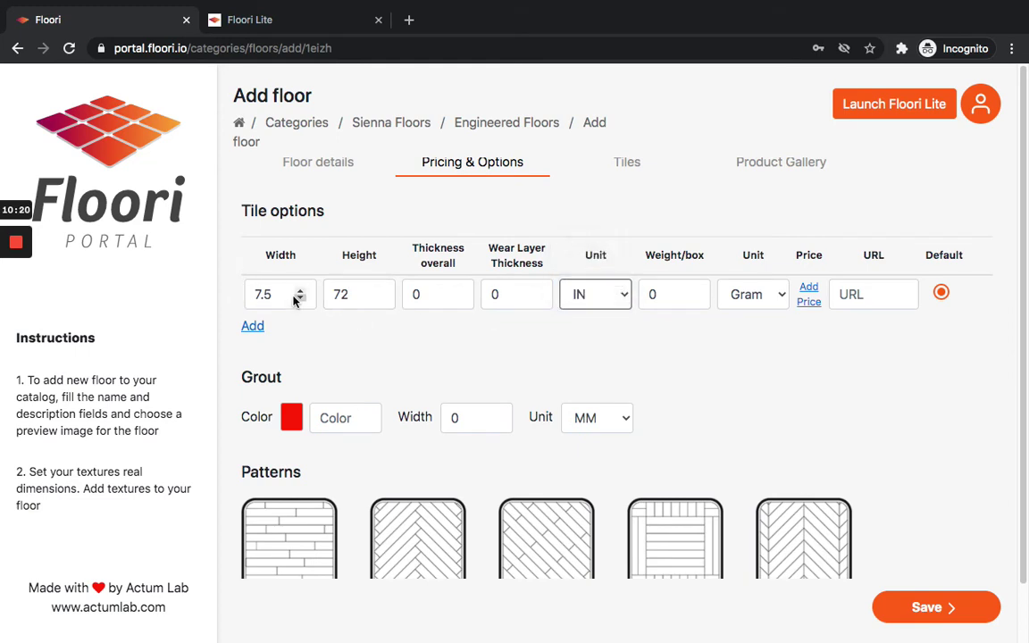
{"action": "left_click", "coordinate": [274, 628]}
{"action": "key", "text": "space"}
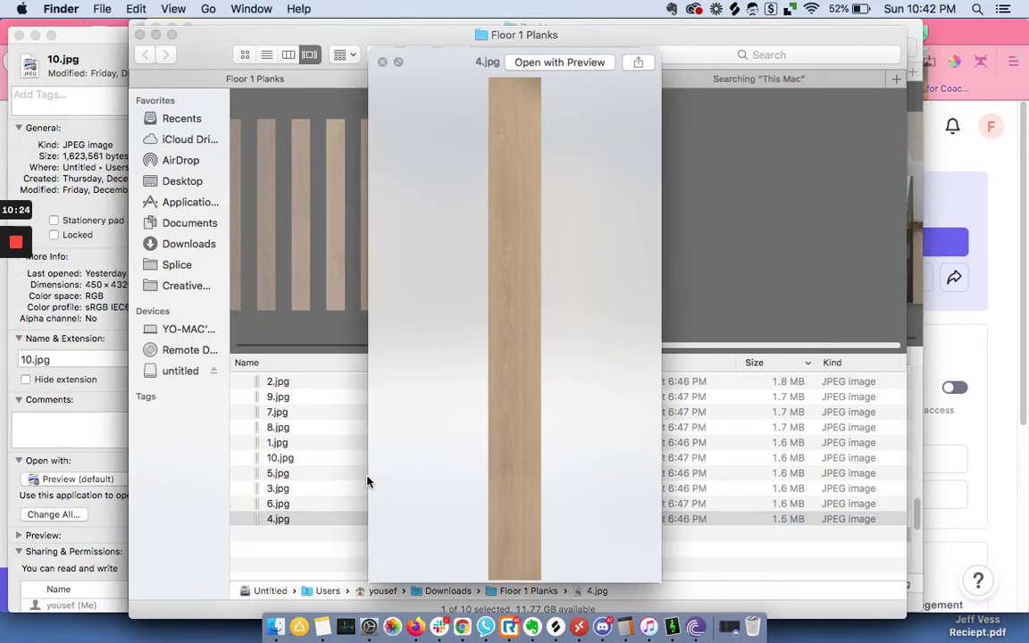
{"action": "key", "text": "Up"}
{"action": "key", "text": "Up"}
{"action": "key", "text": "Up"}
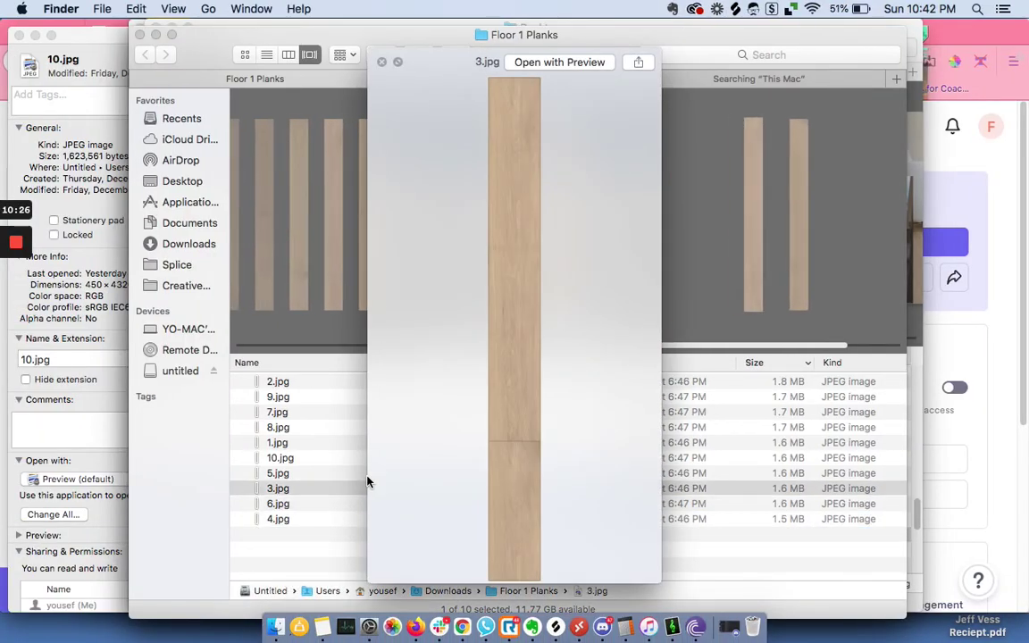
{"action": "key", "text": "Up"}
{"action": "key", "text": "Up"}
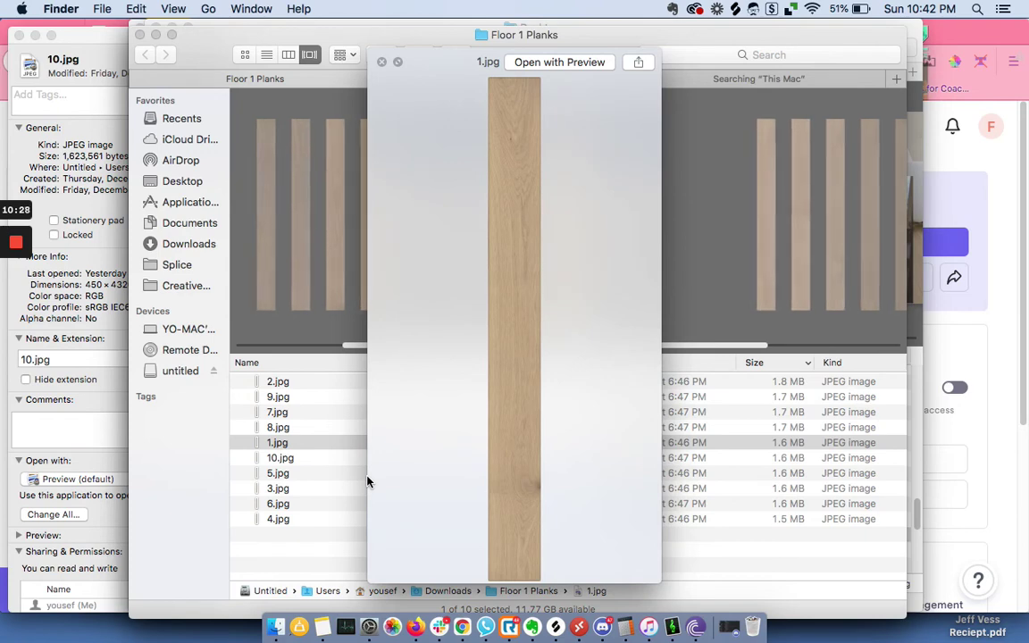
{"action": "key", "text": "Up"}
{"action": "key", "text": "ctrl+Right"}
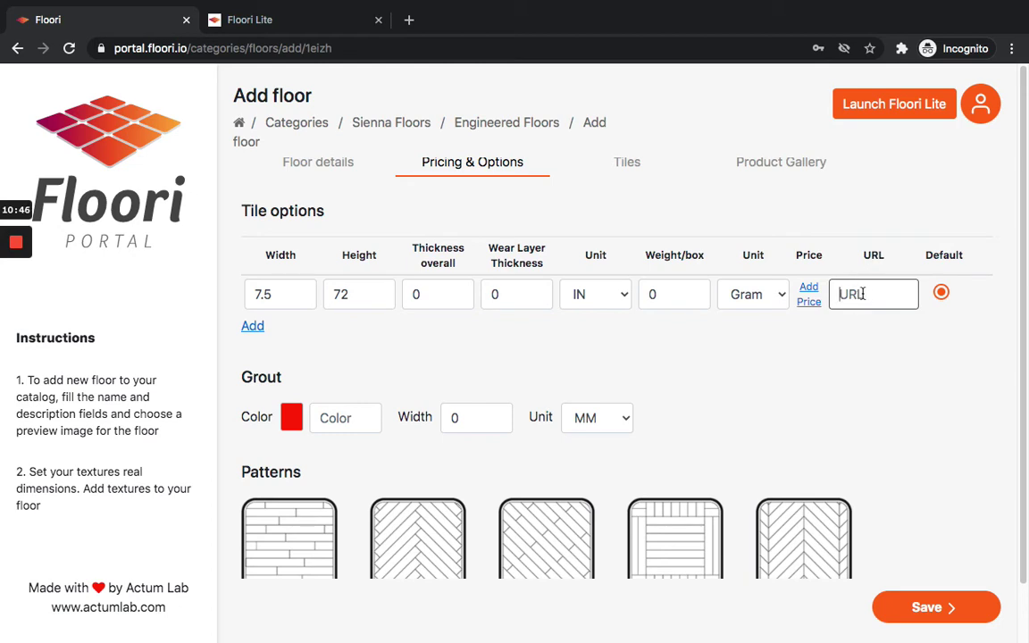
Step: Allow Random, Herringbone, Brick and Basket laying patterns and save the floor's pricing and options
{"action": "left_click", "coordinate": [860, 360]}
{"action": "scroll", "coordinate": [860, 360], "scroll_direction": "down", "scroll_amount": 2}
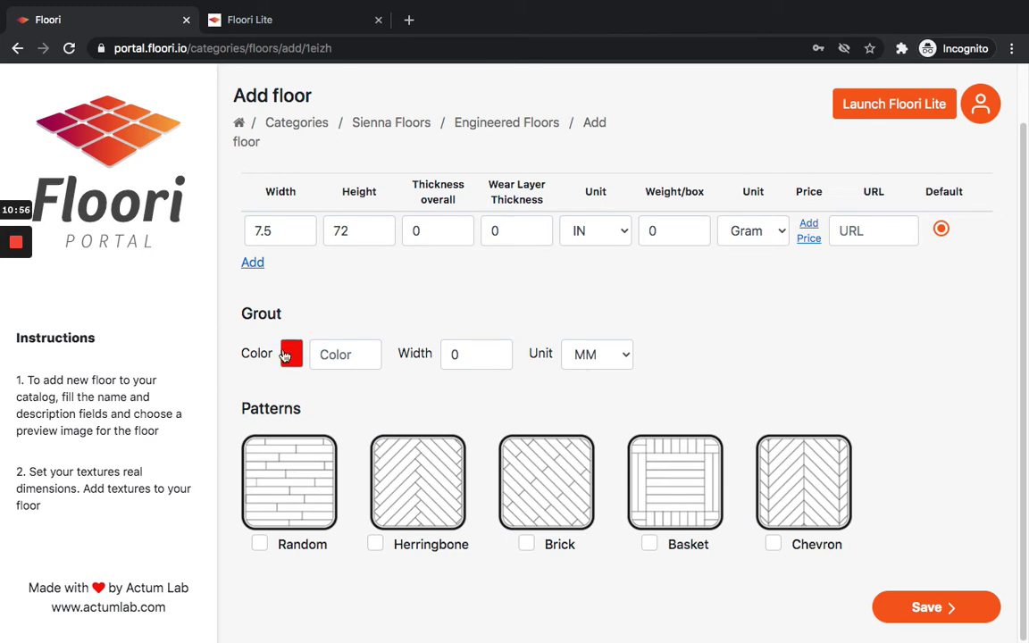
{"action": "left_click", "coordinate": [260, 543]}
{"action": "left_click", "coordinate": [376, 544]}
{"action": "left_click", "coordinate": [526, 545]}
{"action": "left_click", "coordinate": [650, 544]}
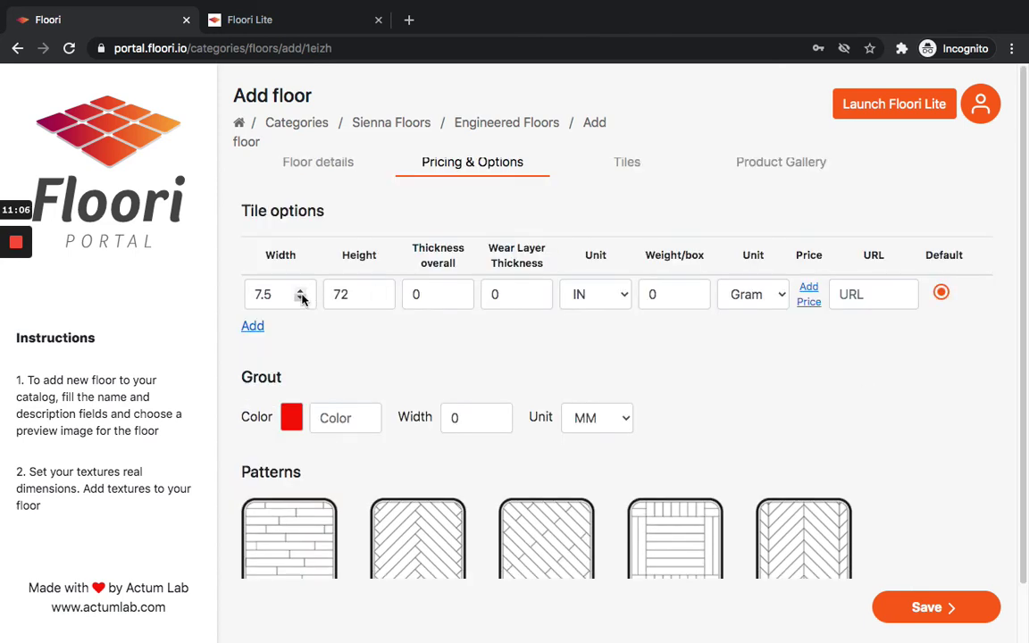
{"action": "left_click", "coordinate": [914, 607]}
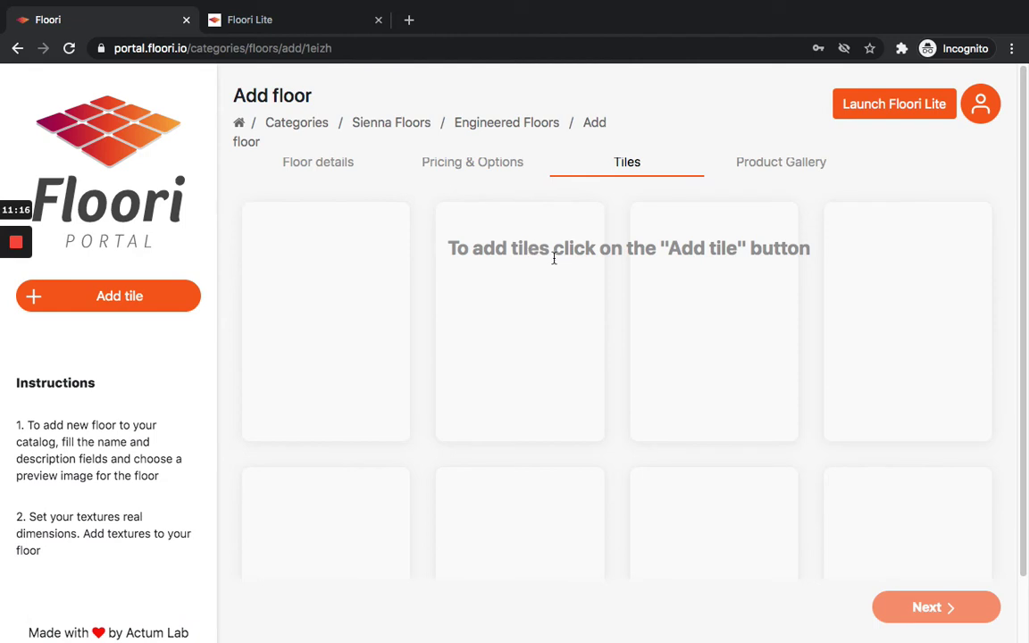
Step: Upload all ten plank jpgs from the Floor 1 Planks folder as the floor's tiles
{"action": "left_click", "coordinate": [104, 296]}
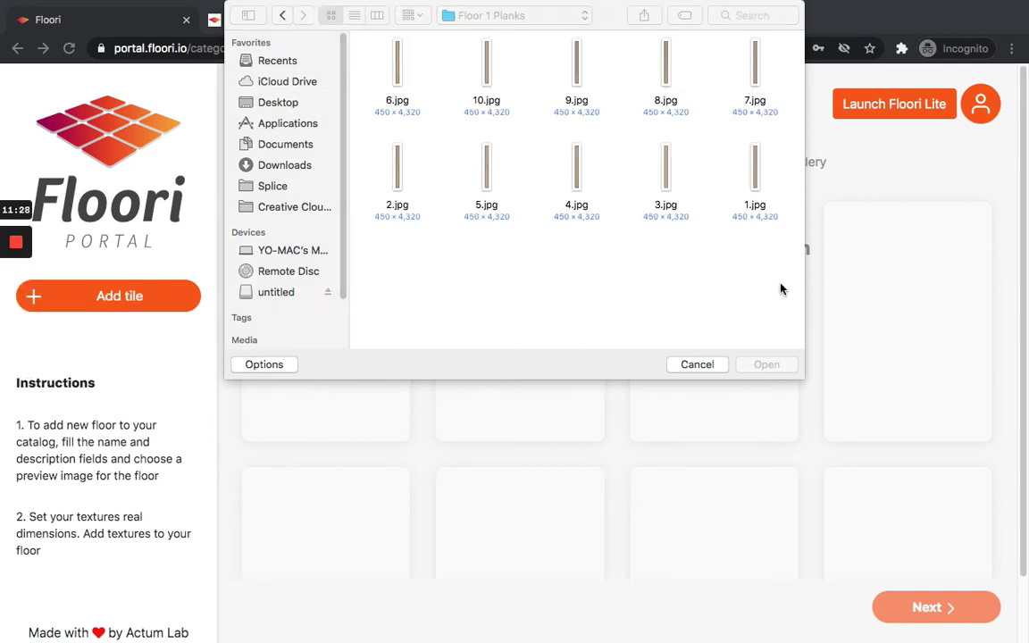
{"action": "left_click_drag", "start_coordinate": [779, 289], "coordinate": [395, 101]}
{"action": "left_click", "coordinate": [768, 365]}
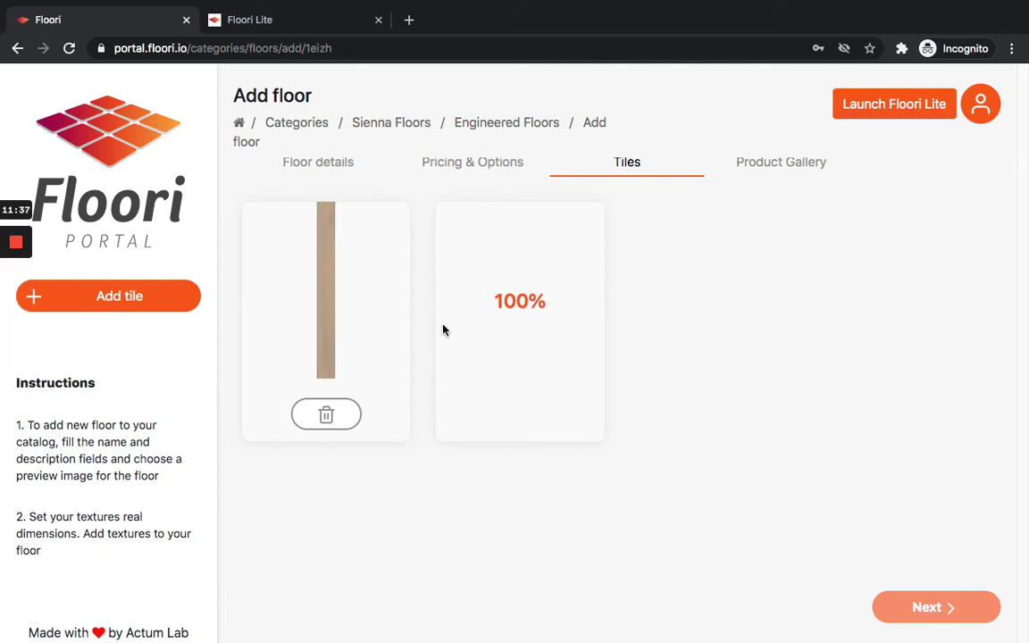
{"action": "mouse_move", "coordinate": [16, 268]}
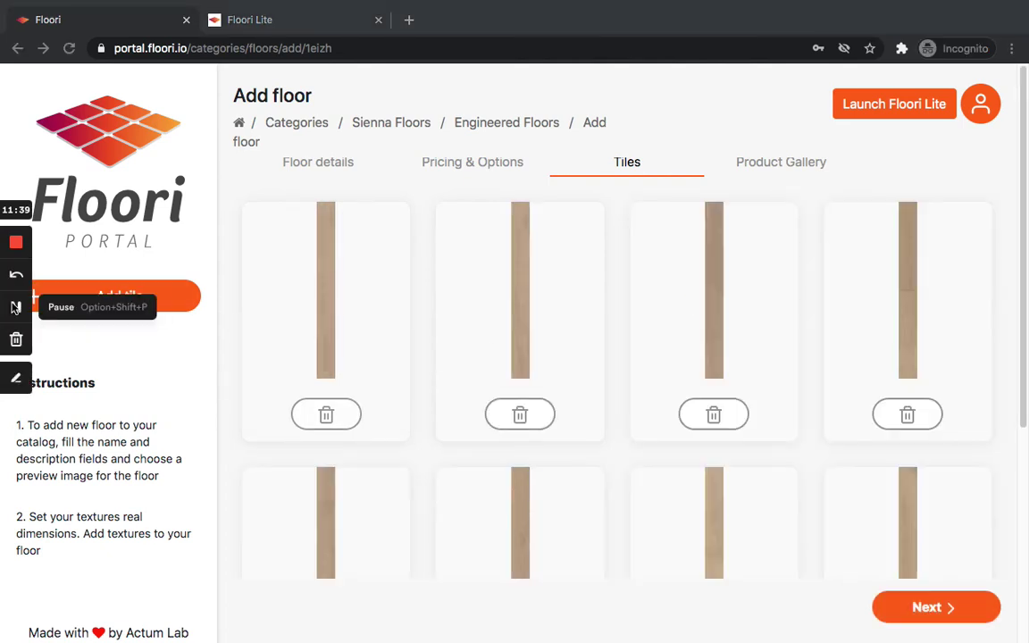
{"action": "scroll", "coordinate": [661, 335], "scroll_direction": "down", "scroll_amount": 4}
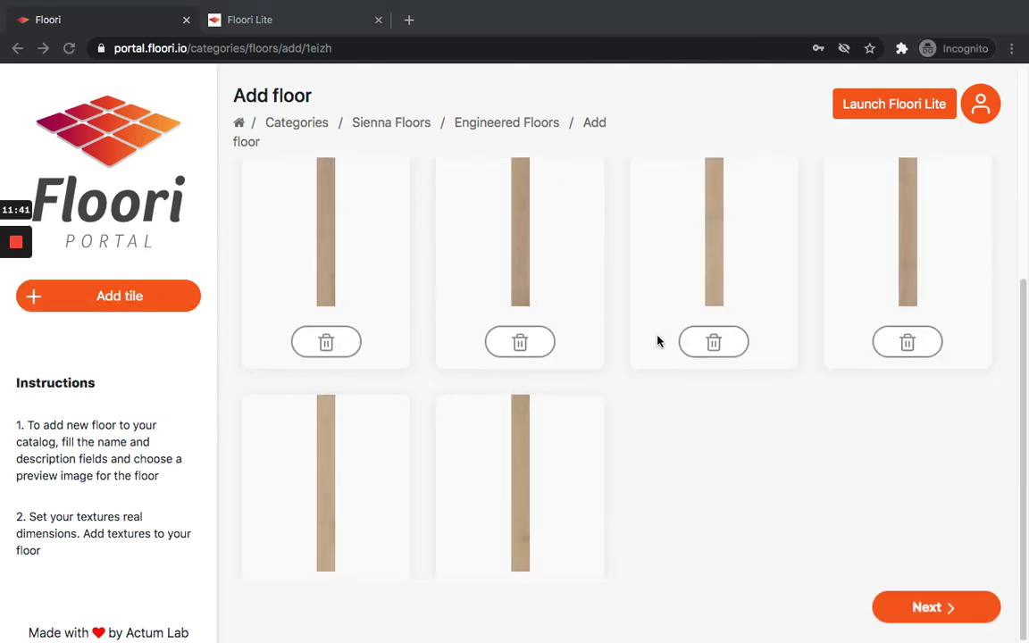
{"action": "scroll", "coordinate": [654, 367], "scroll_direction": "up", "scroll_amount": 2}
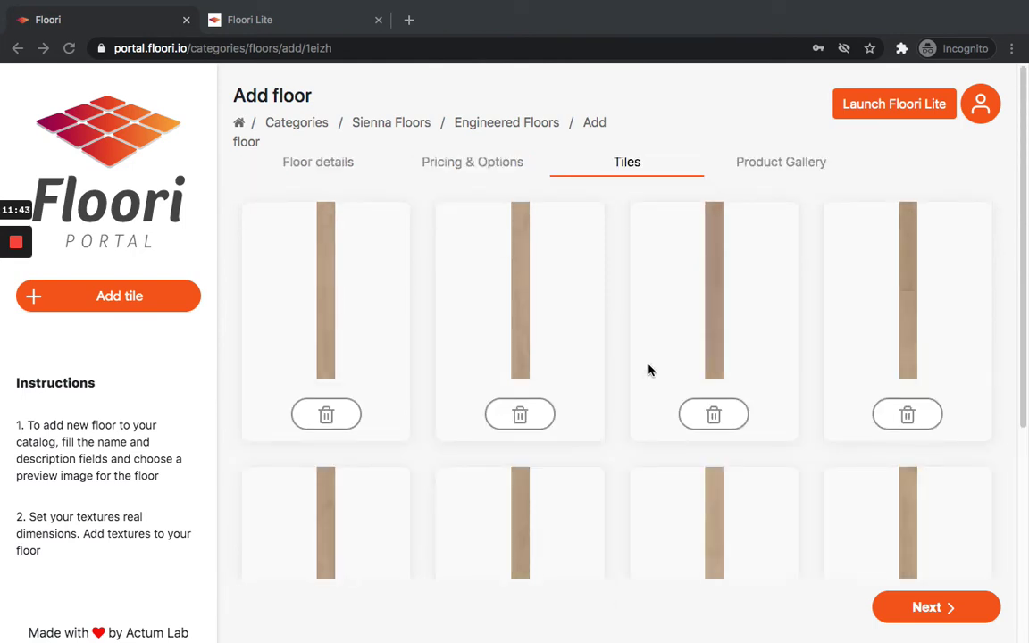
{"action": "scroll", "coordinate": [650, 370], "scroll_direction": "down", "scroll_amount": 4}
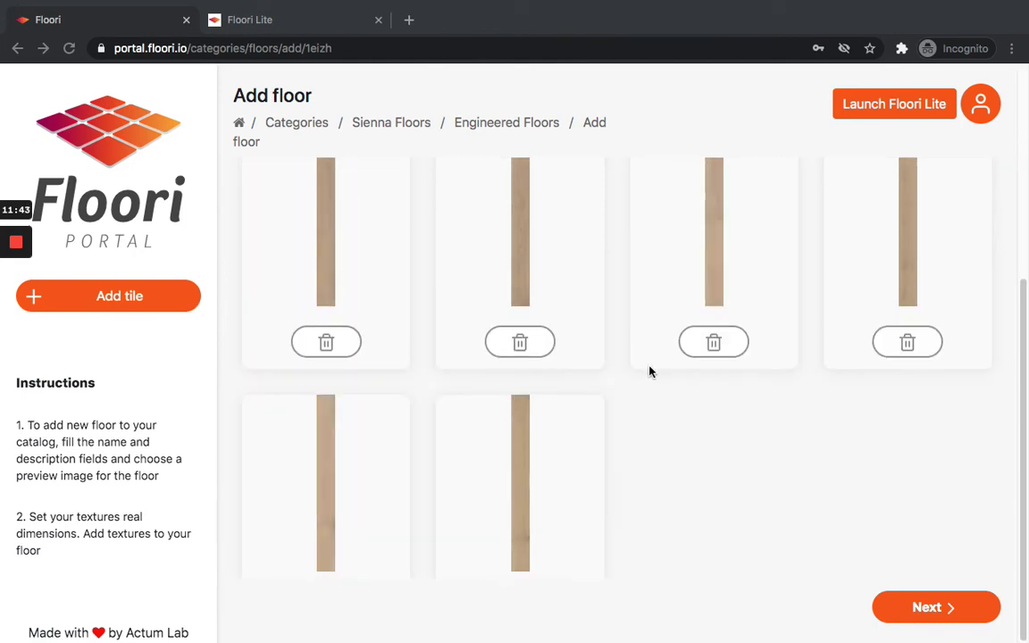
Step: Add the 6.jpg plank image to the floor's product gallery
{"action": "left_click", "coordinate": [936, 607]}
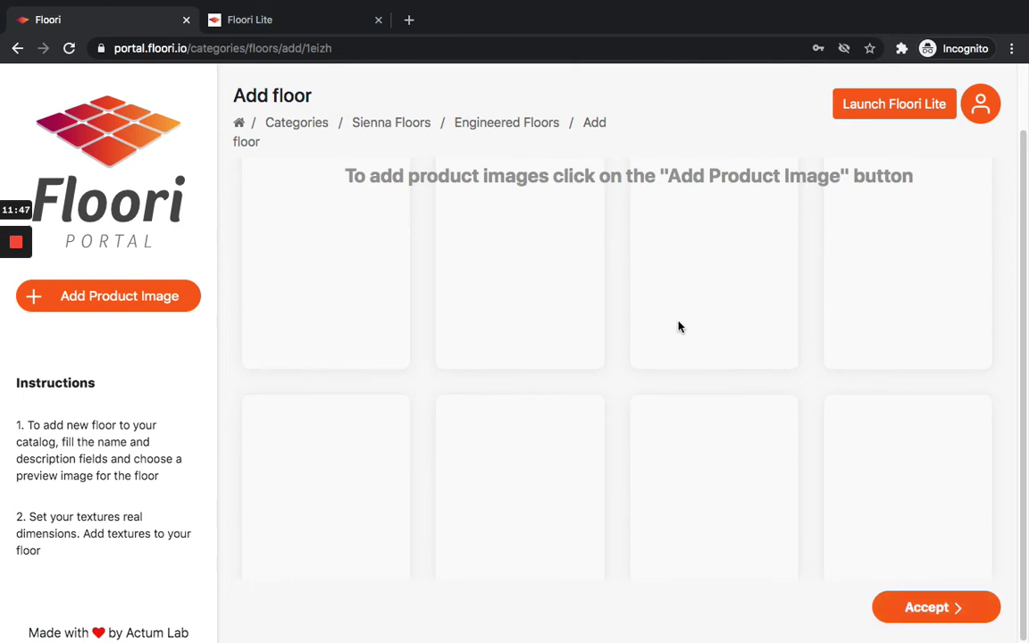
{"action": "scroll", "coordinate": [525, 323], "scroll_direction": "up", "scroll_amount": 1}
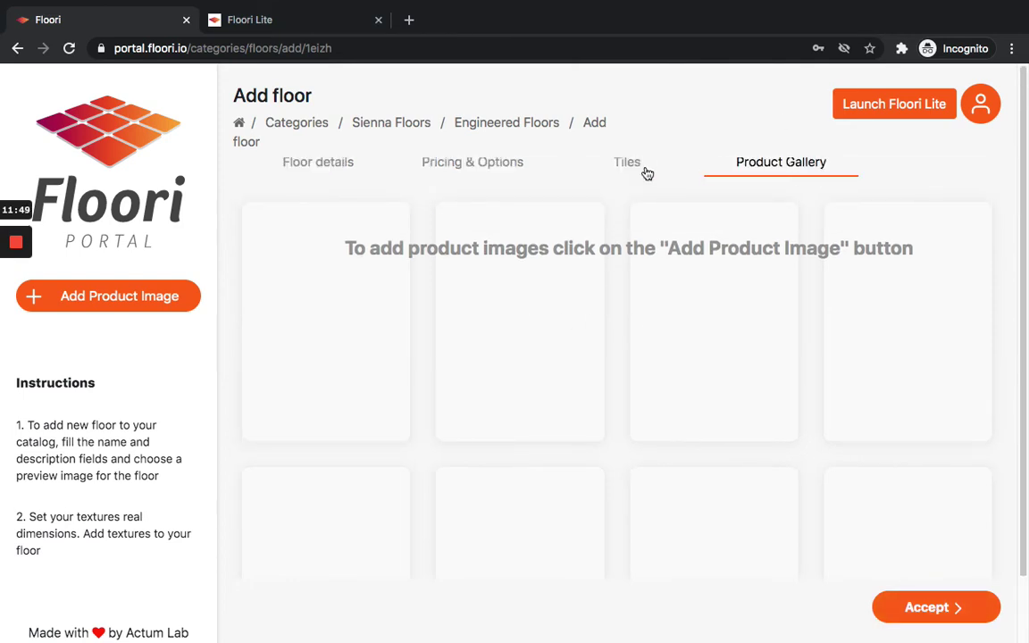
{"action": "left_click", "coordinate": [129, 299]}
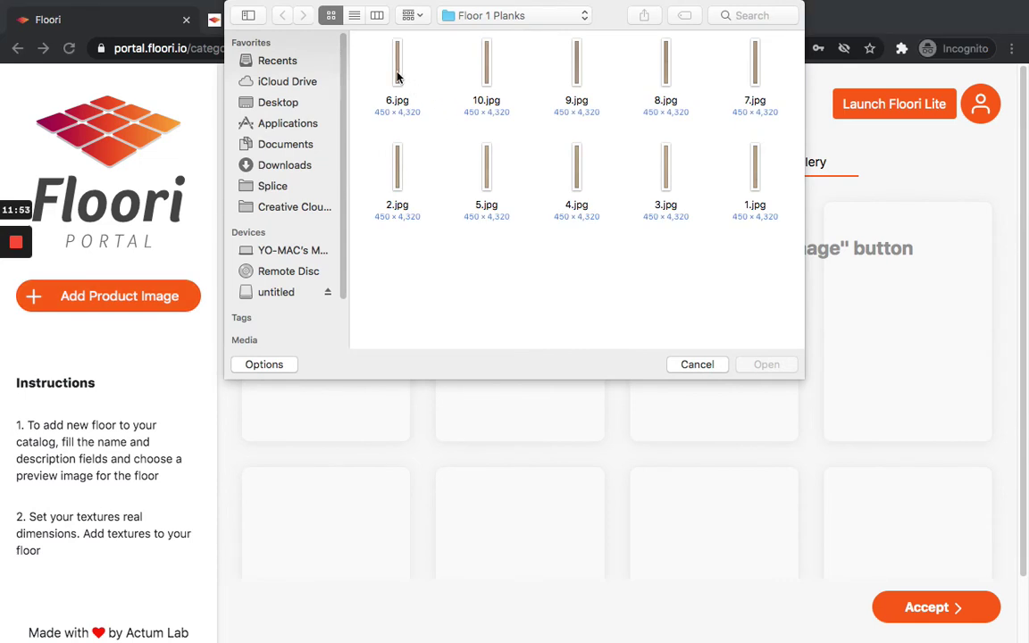
{"action": "left_click", "coordinate": [397, 78]}
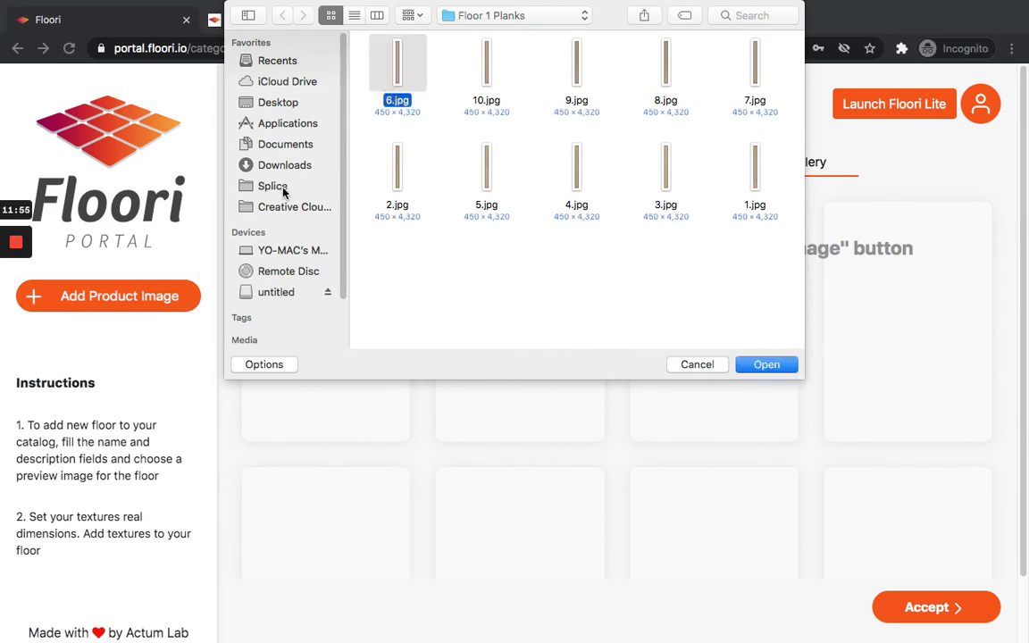
{"action": "left_click", "coordinate": [764, 363]}
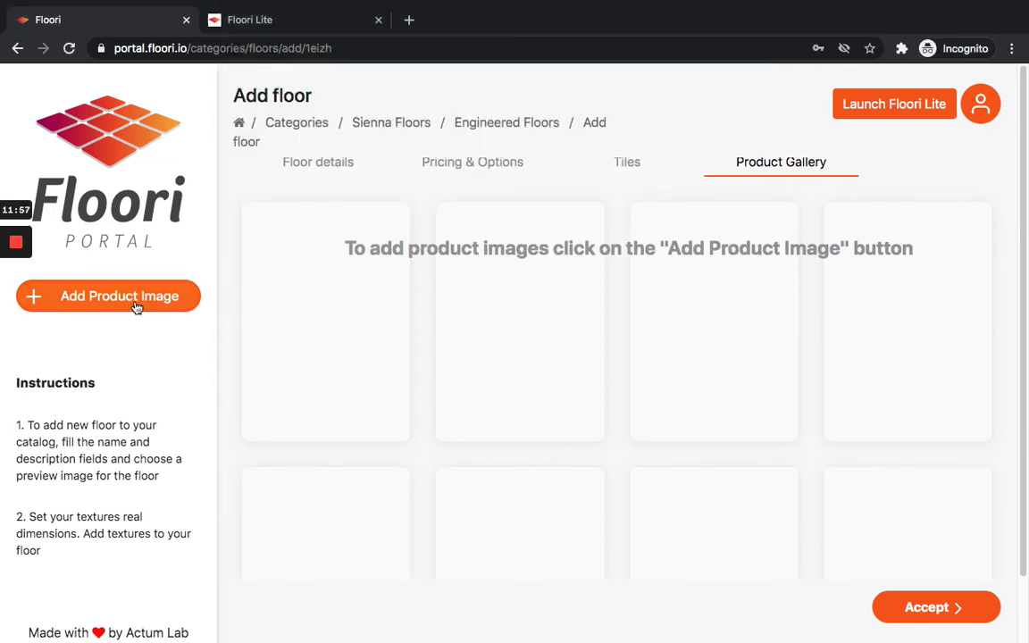
Step: Add the '12 2020 Villagio test_Test11.jpg' room photo from Downloads and save the floor
{"action": "left_click", "coordinate": [327, 254]}
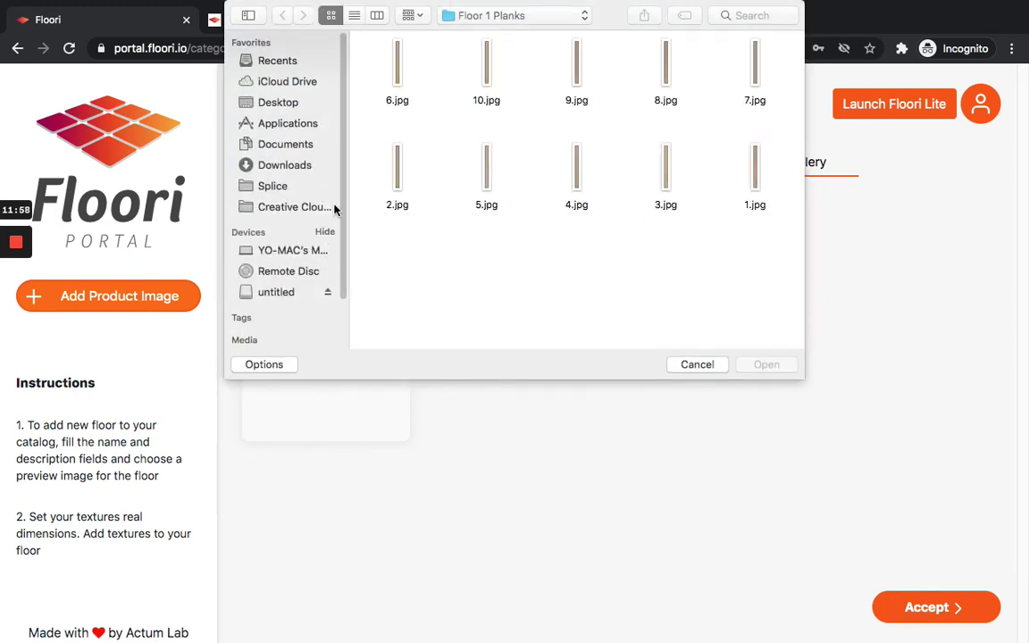
{"action": "left_click", "coordinate": [284, 165]}
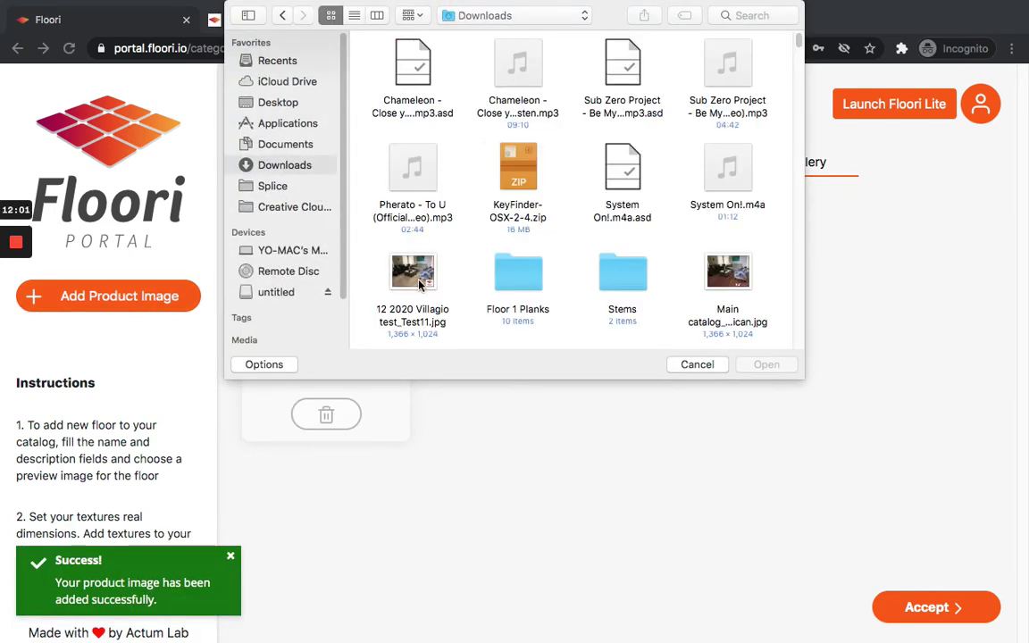
{"action": "left_click", "coordinate": [407, 273]}
{"action": "left_click", "coordinate": [765, 364]}
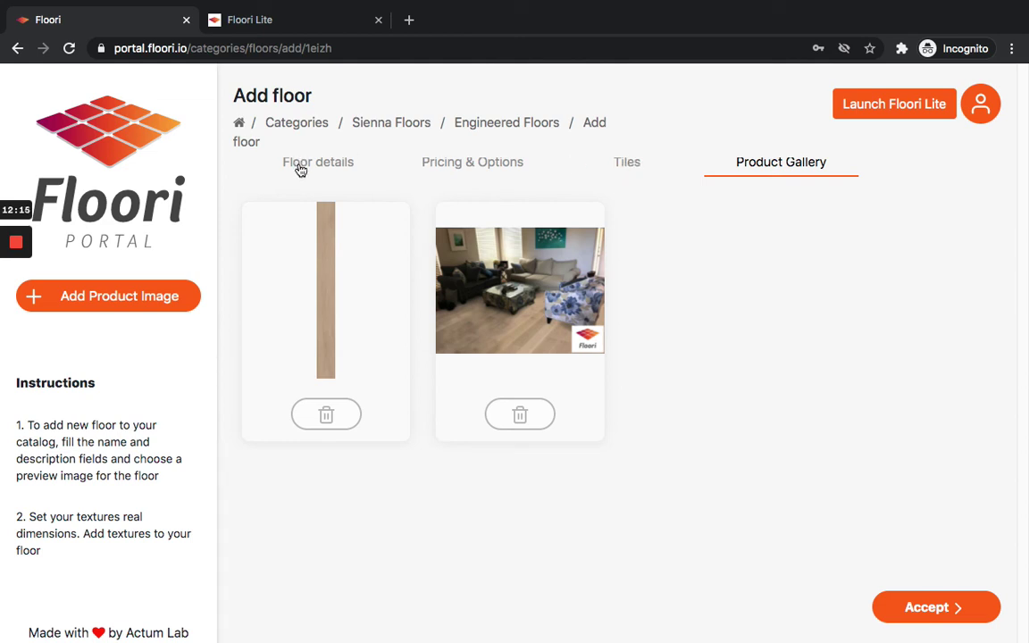
{"action": "left_click", "coordinate": [933, 613]}
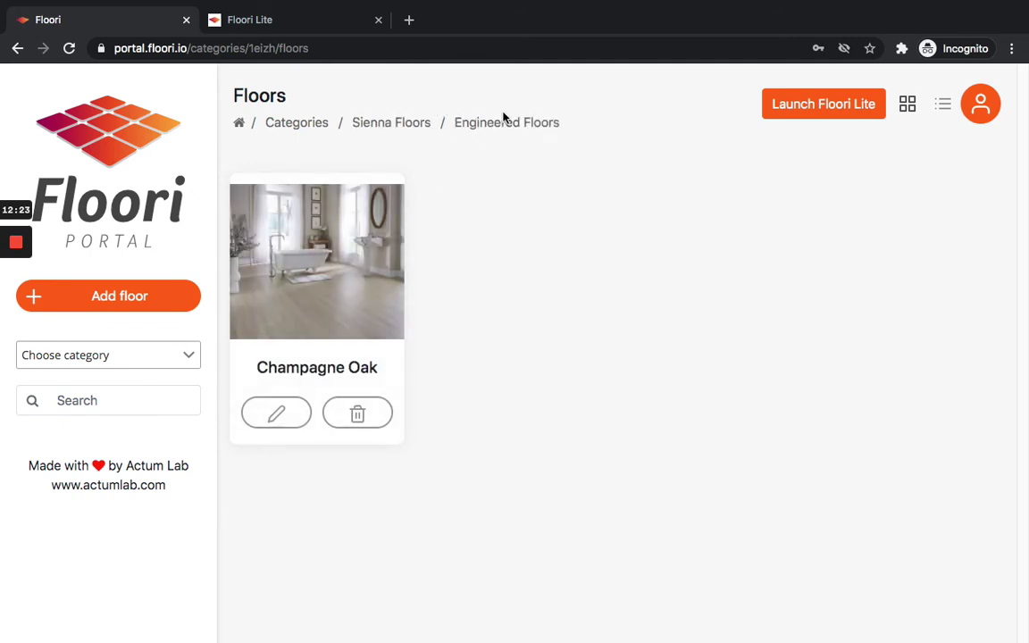
Step: Launch Floori Lite from the Categories page and open the Bedroom scene
{"action": "left_click", "coordinate": [317, 130]}
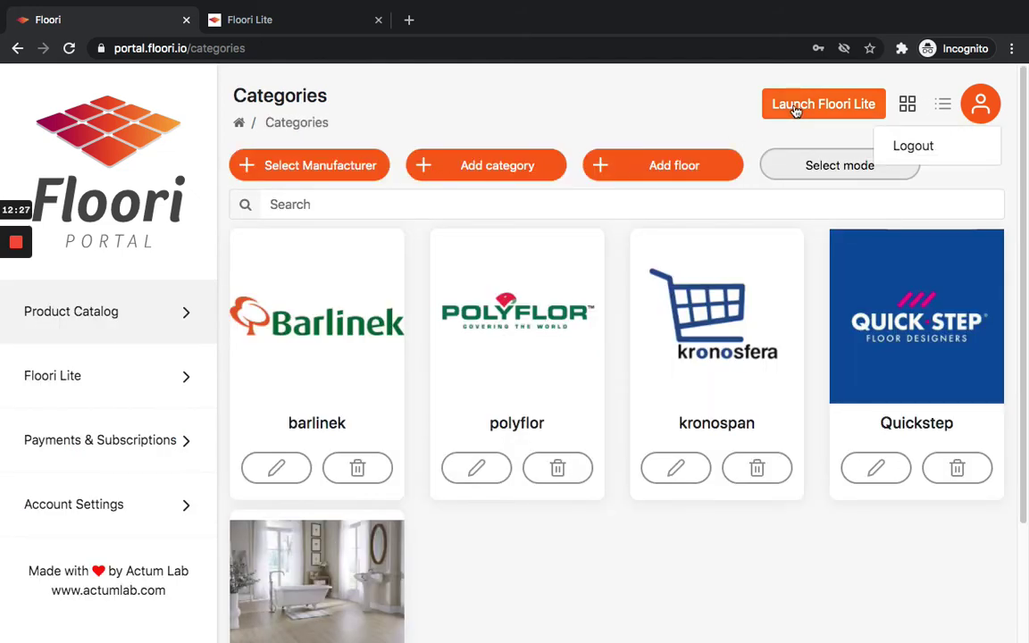
{"action": "left_click", "coordinate": [794, 108]}
{"action": "left_click", "coordinate": [482, 25]}
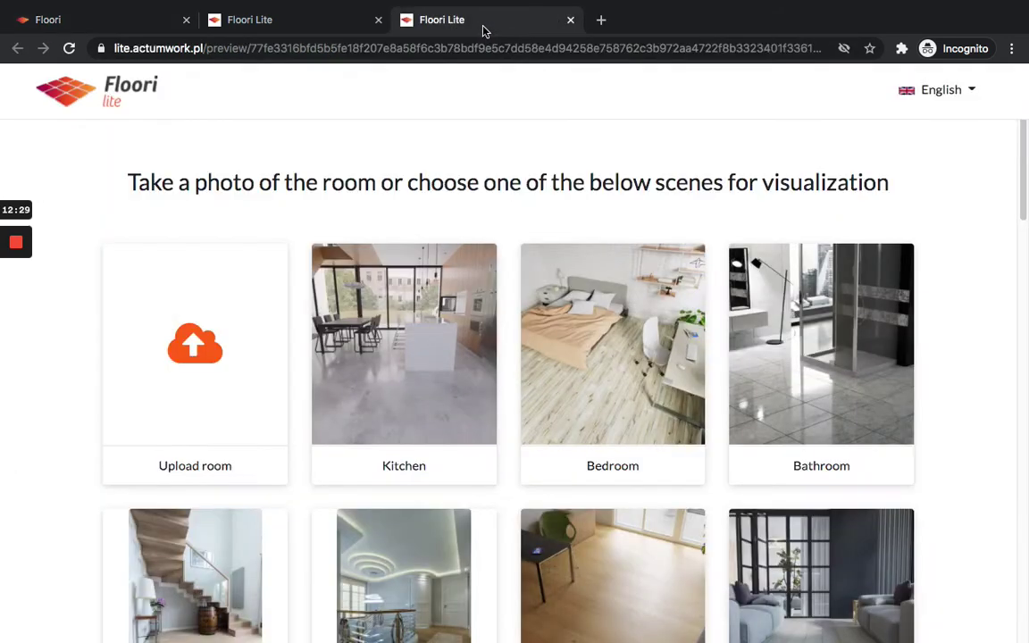
{"action": "left_click", "coordinate": [355, 385]}
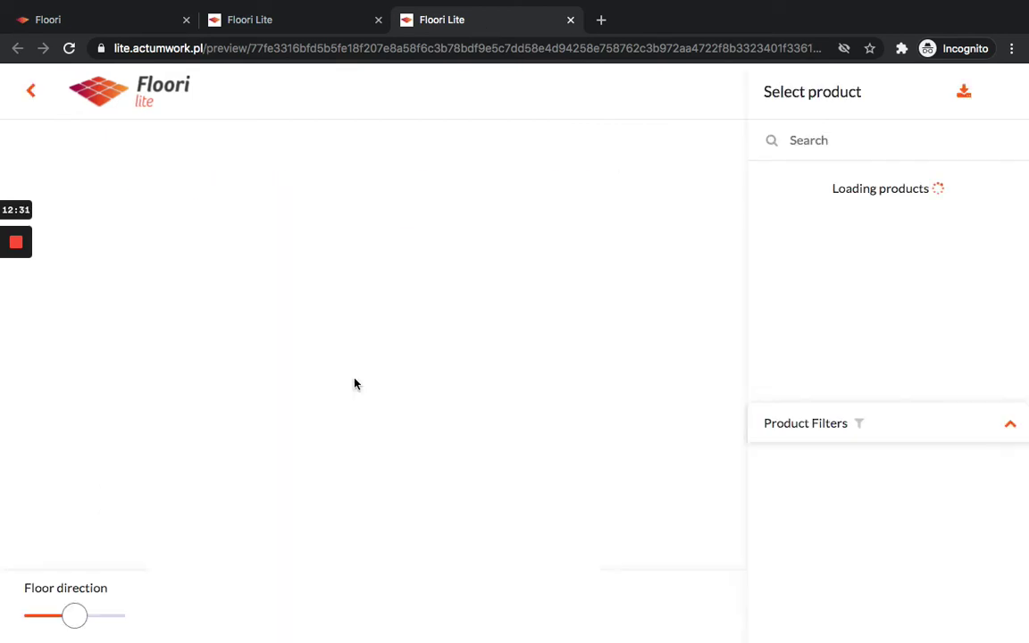
{"action": "left_click", "coordinate": [29, 96]}
{"action": "left_click", "coordinate": [684, 390]}
Step: Apply Champagne Oak from Engineered Floors to the bedroom, rotate the planks, and return to the portal
{"action": "scroll", "coordinate": [908, 391], "scroll_direction": "down", "scroll_amount": 1}
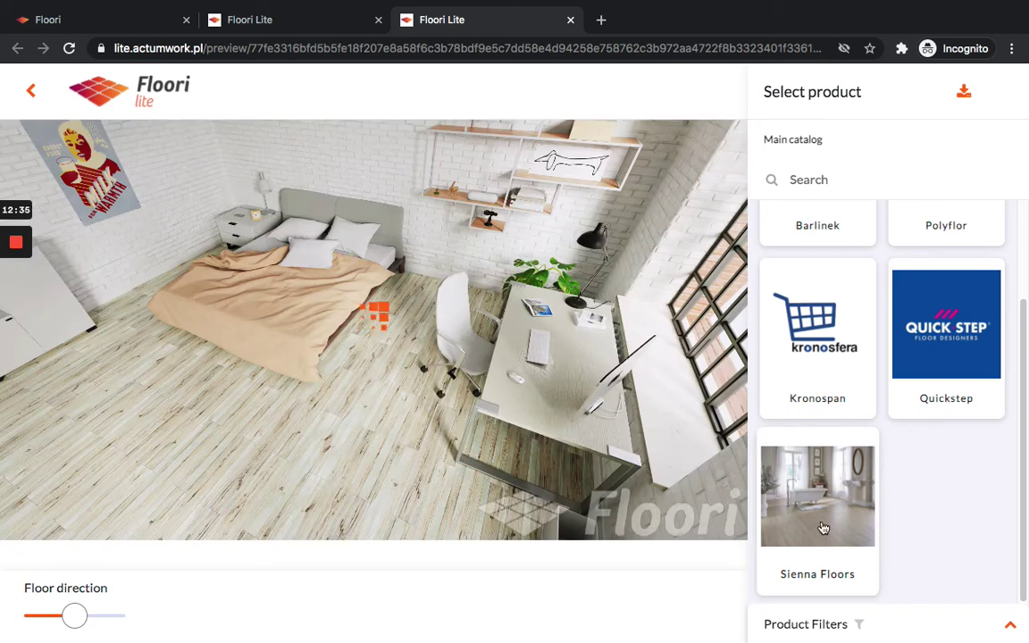
{"action": "left_click", "coordinate": [825, 523]}
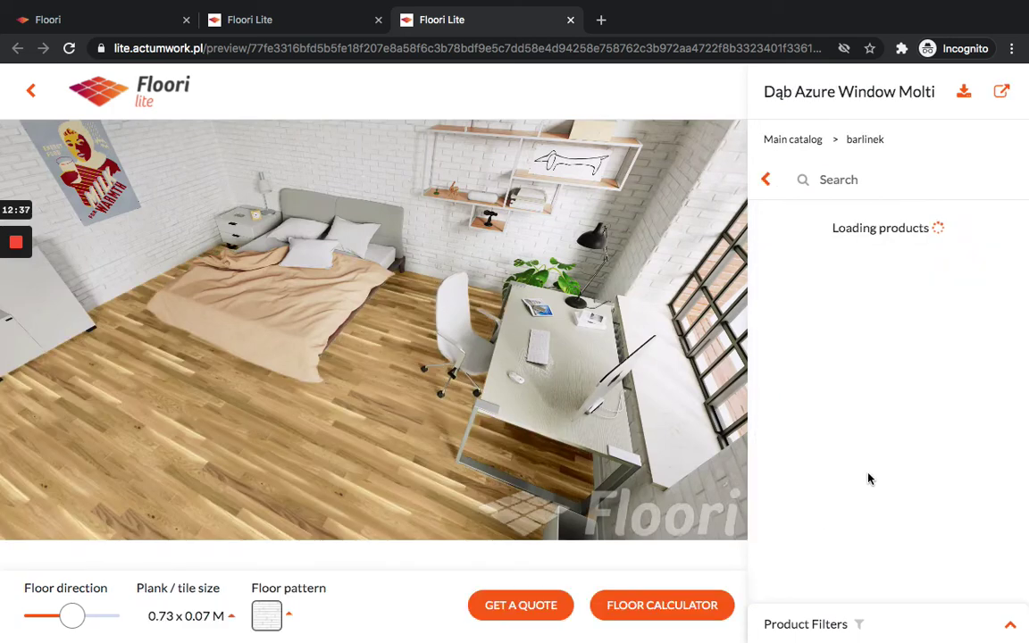
{"action": "left_click", "coordinate": [768, 182]}
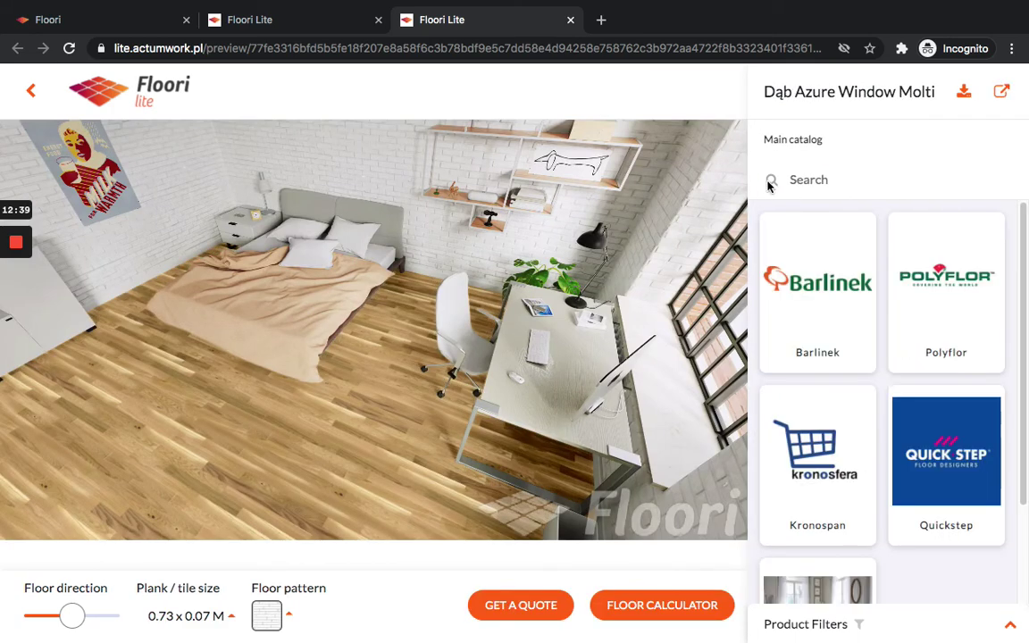
{"action": "scroll", "coordinate": [871, 437], "scroll_direction": "down", "scroll_amount": 2}
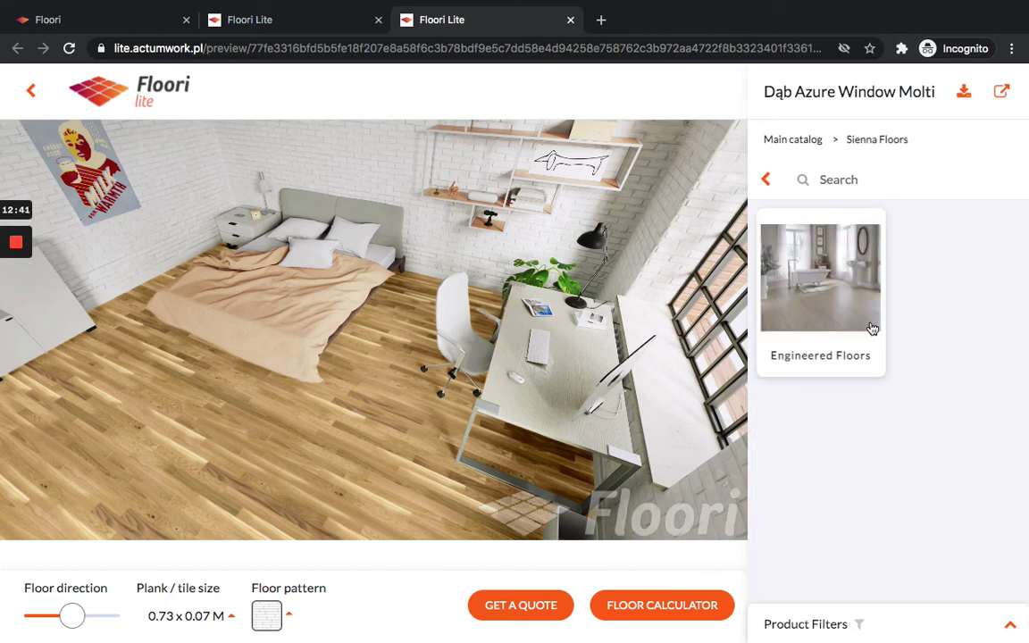
{"action": "left_click", "coordinate": [853, 295]}
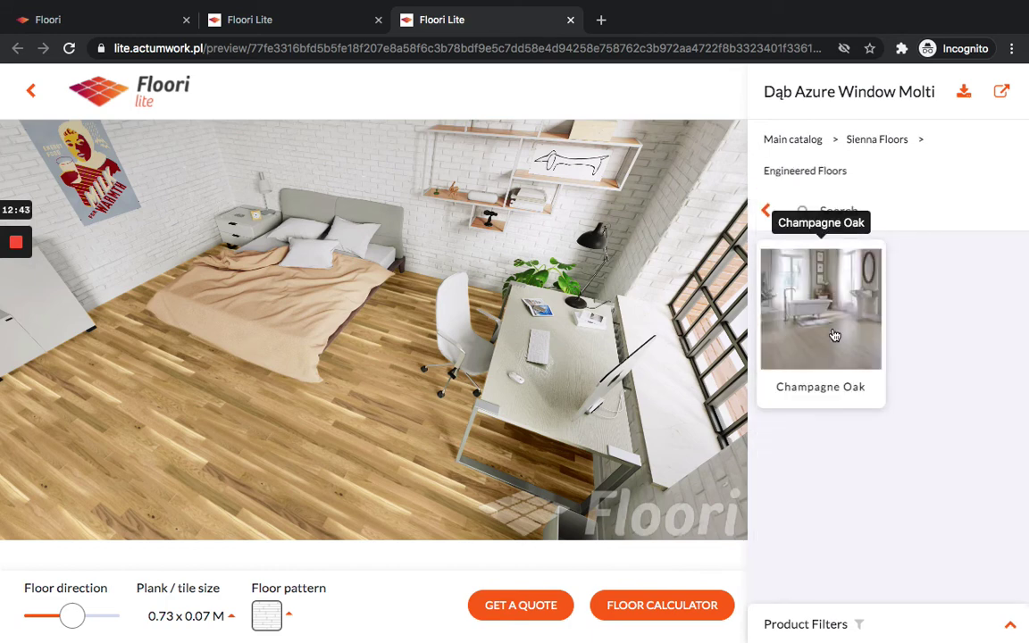
{"action": "left_click", "coordinate": [834, 335]}
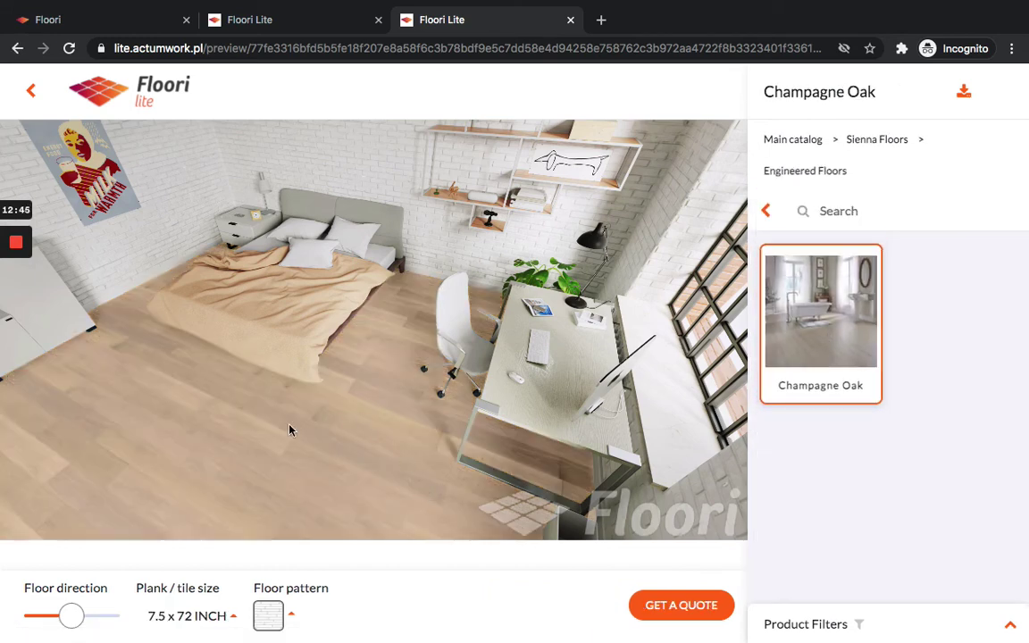
{"action": "left_click_drag", "start_coordinate": [71, 616], "coordinate": [108, 617]}
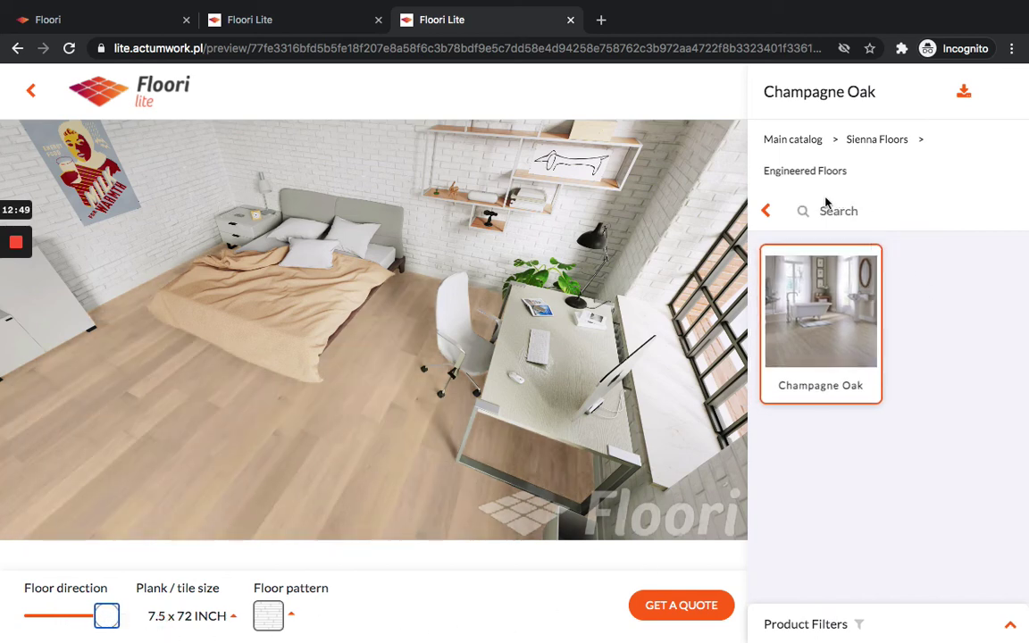
{"action": "left_click", "coordinate": [768, 213]}
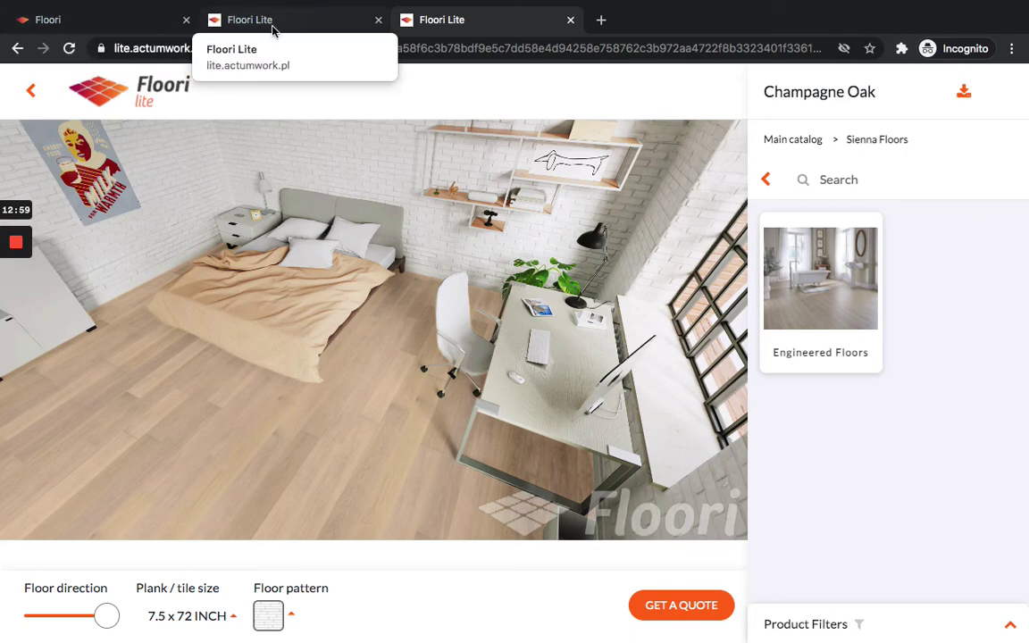
{"action": "left_click", "coordinate": [70, 19]}
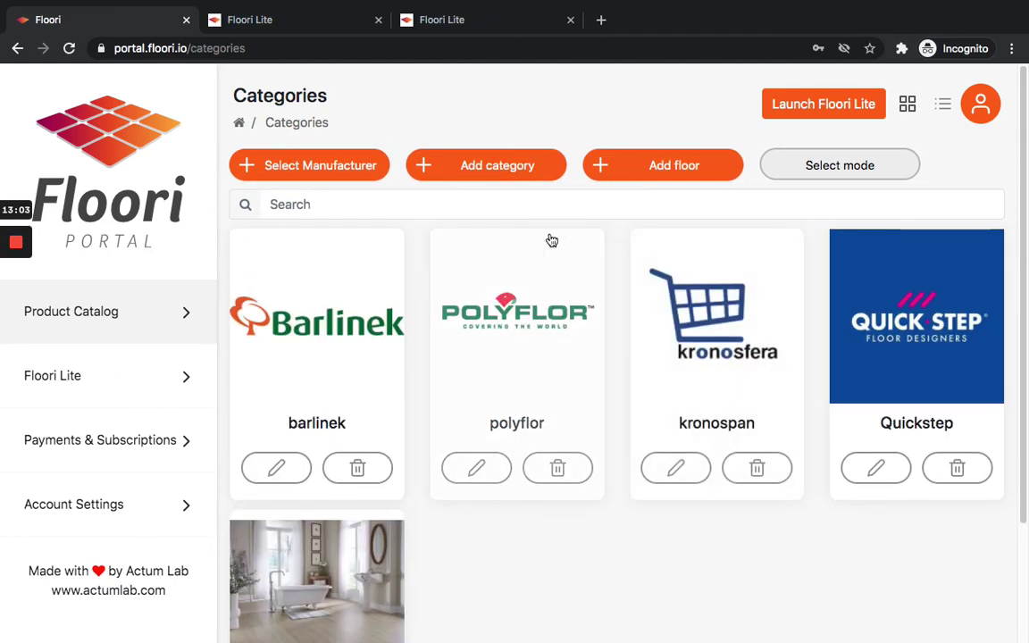
Step: Set the Floori Lite vendor url to Floori.io and save it
{"action": "left_click", "coordinate": [112, 375]}
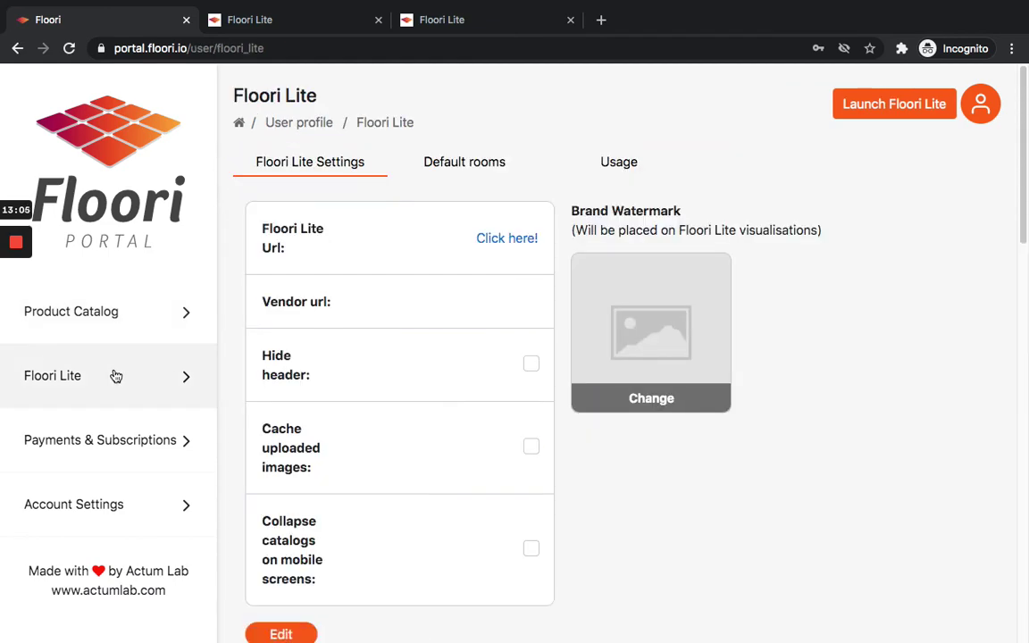
{"action": "scroll", "coordinate": [397, 324], "scroll_direction": "down", "scroll_amount": 4}
{"action": "scroll", "coordinate": [422, 331], "scroll_direction": "up", "scroll_amount": 4}
{"action": "scroll", "coordinate": [397, 312], "scroll_direction": "down", "scroll_amount": 1}
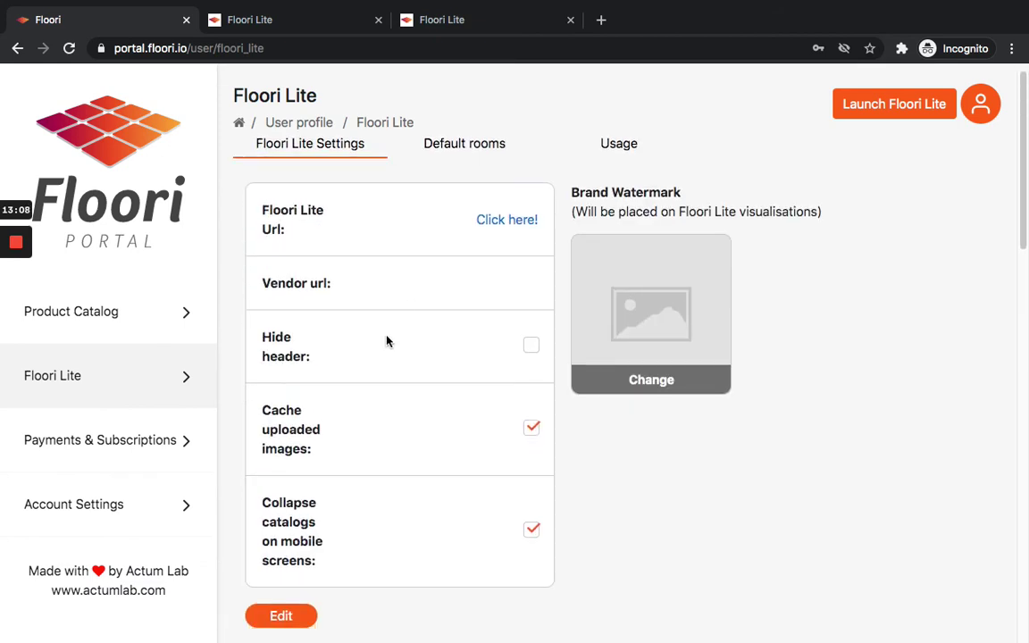
{"action": "left_click", "coordinate": [280, 623]}
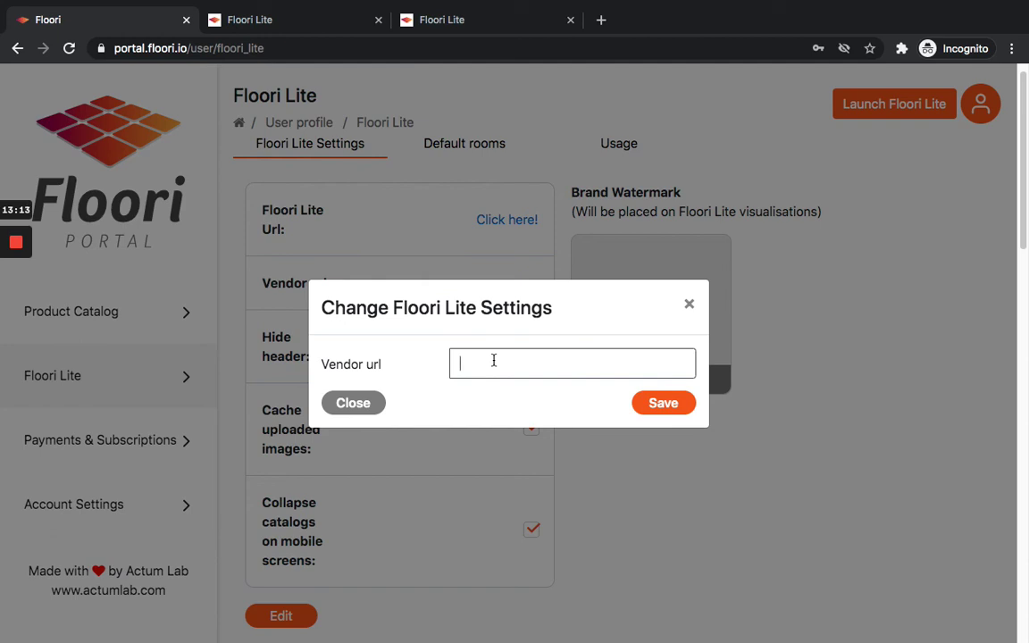
{"action": "type", "text": "Floori.io"}
{"action": "left_click", "coordinate": [661, 404]}
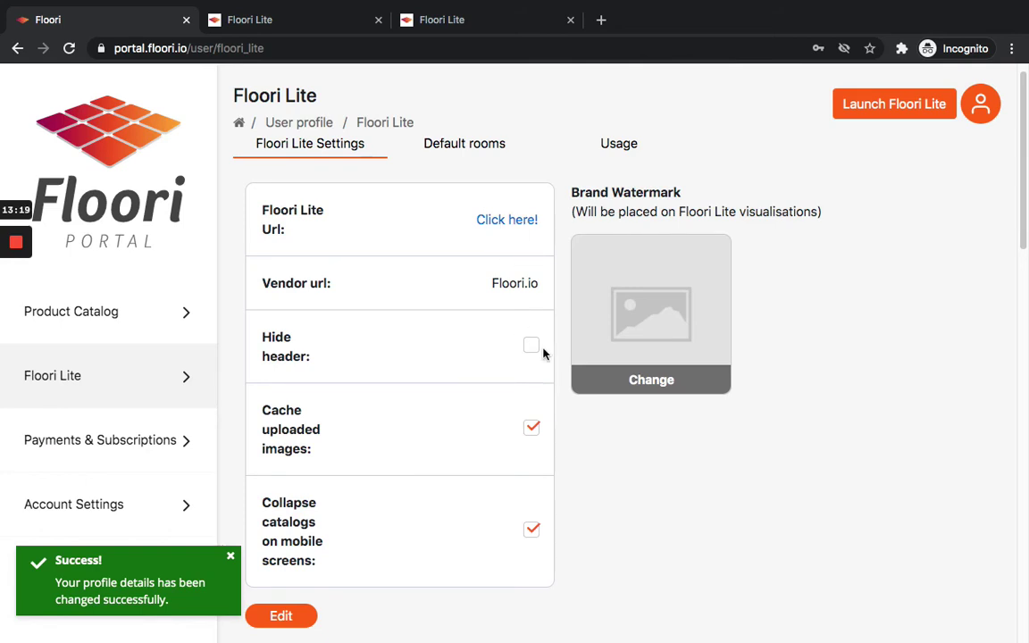
Step: Open the brand watermark image chooser and cancel without changing the watermark
{"action": "left_click", "coordinate": [660, 316]}
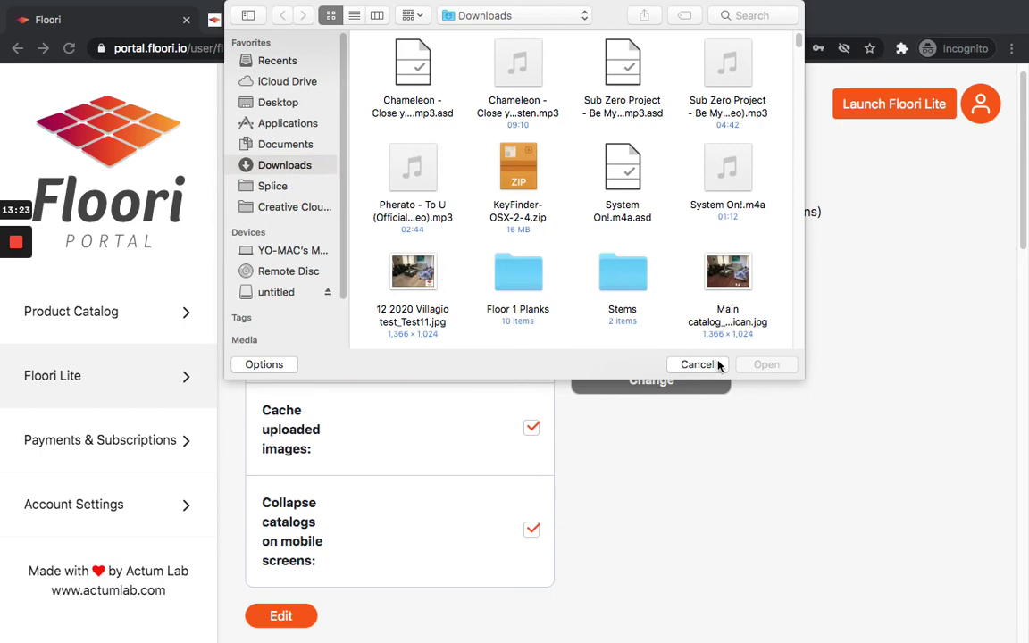
{"action": "left_click", "coordinate": [696, 365]}
{"action": "scroll", "coordinate": [335, 343], "scroll_direction": "down", "scroll_amount": 5}
{"action": "scroll", "coordinate": [335, 343], "scroll_direction": "down", "scroll_amount": 7}
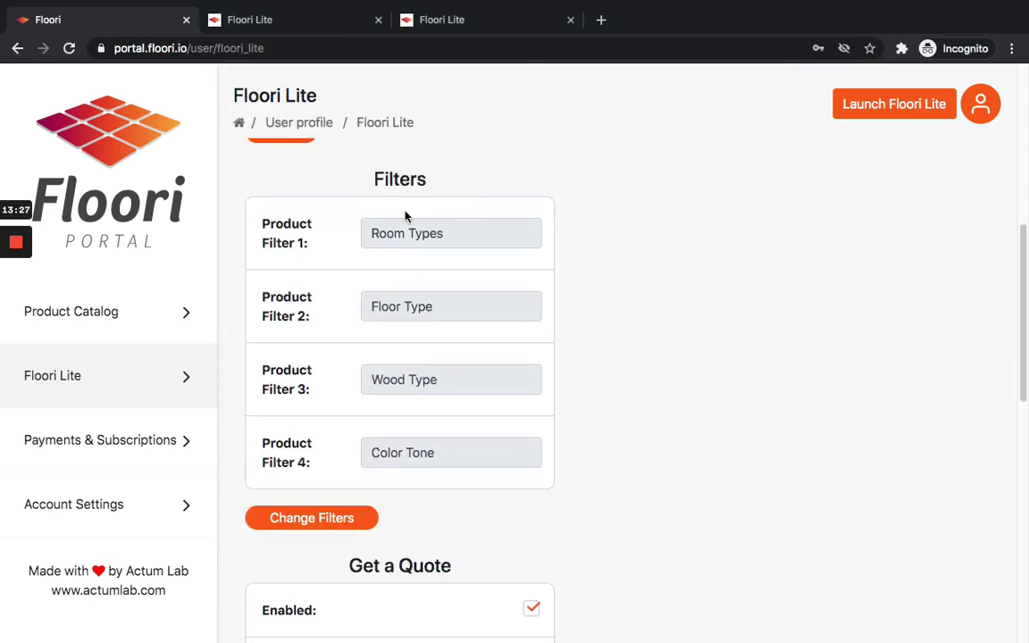
Step: Set product filters 1-3 to Floor Type, Wood Type and Color Tone and save them
{"action": "left_click", "coordinate": [323, 525]}
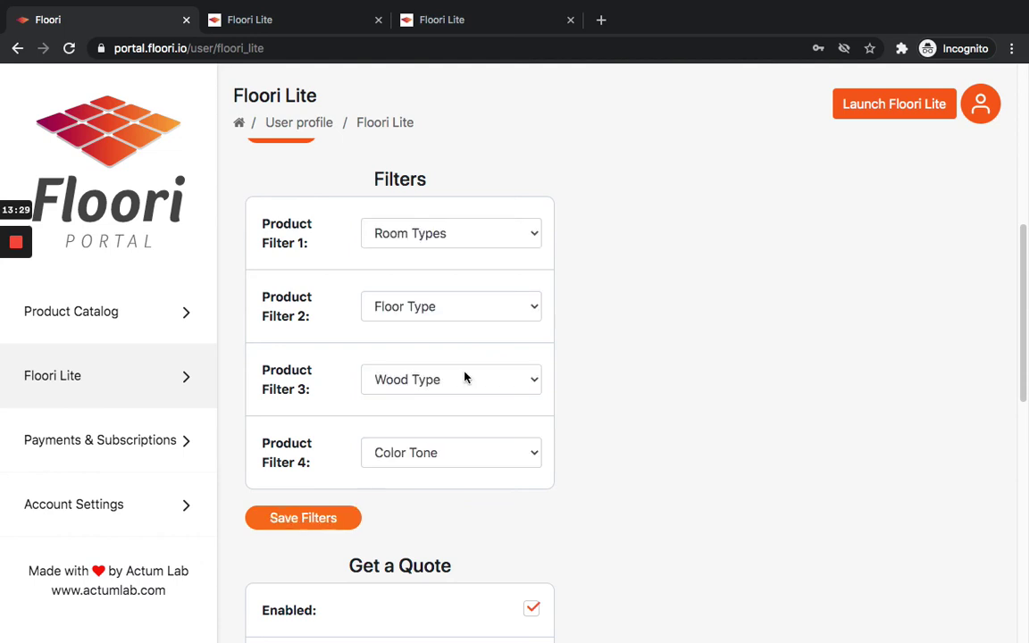
{"action": "left_click", "coordinate": [519, 236]}
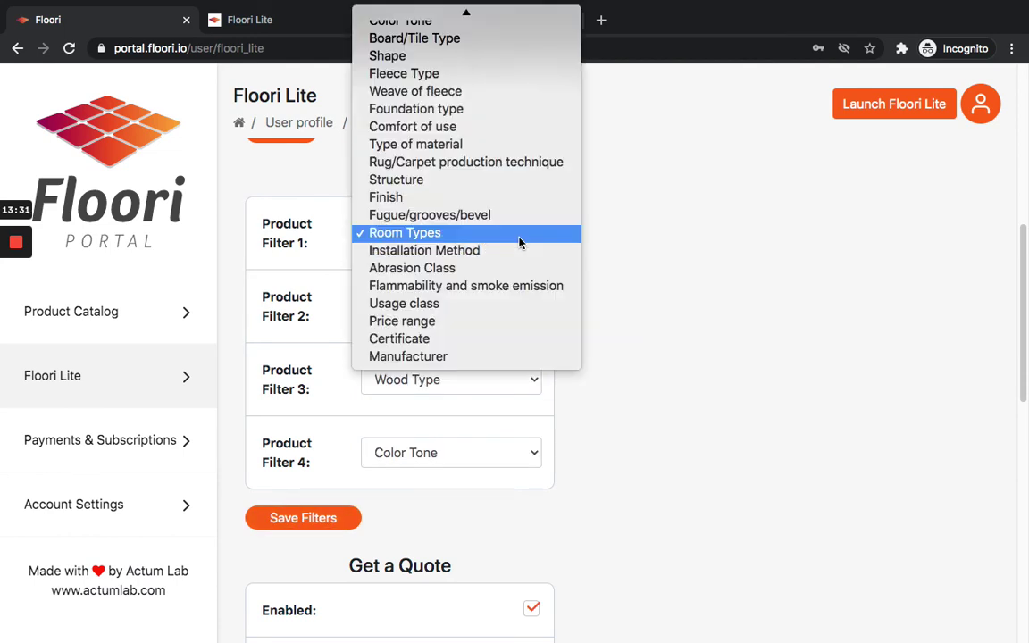
{"action": "scroll", "coordinate": [470, 63], "scroll_direction": "up", "scroll_amount": 2}
{"action": "left_click", "coordinate": [471, 52]}
{"action": "left_click", "coordinate": [459, 314]}
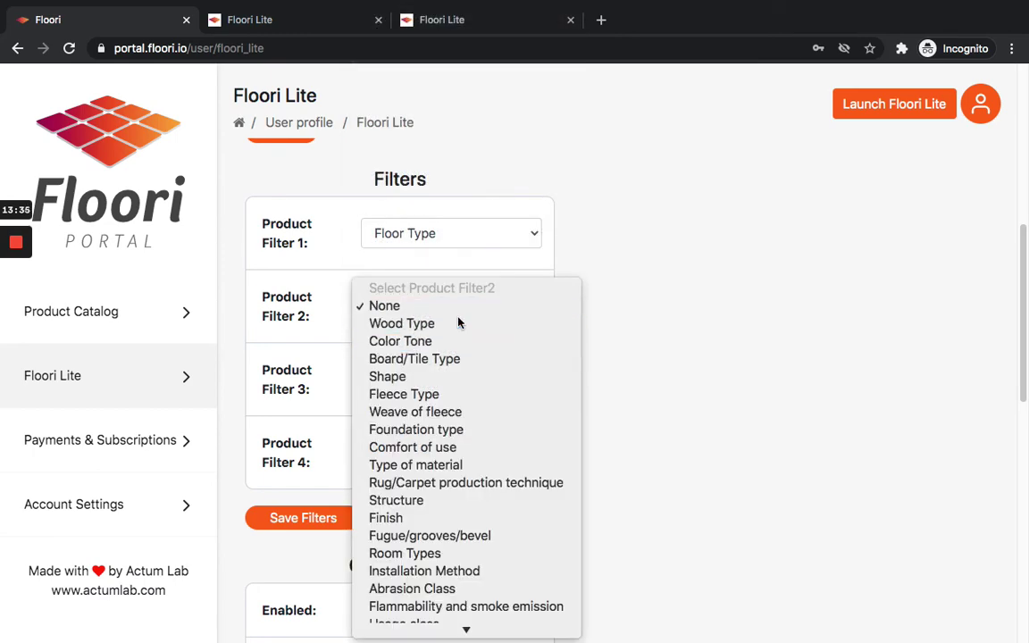
{"action": "left_click", "coordinate": [458, 323]}
{"action": "left_click", "coordinate": [449, 379]}
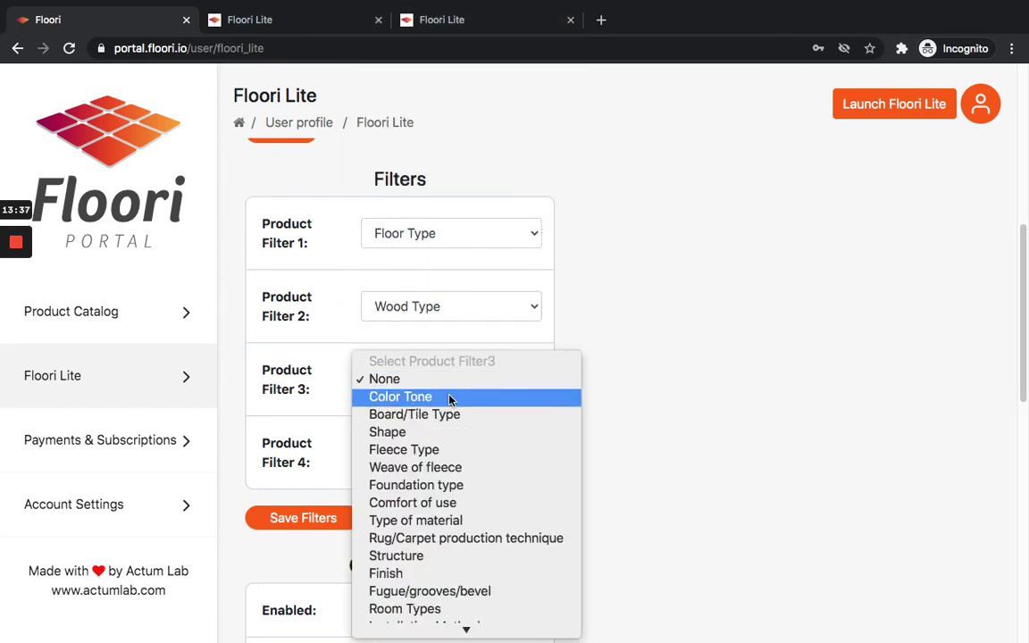
{"action": "left_click", "coordinate": [448, 397]}
{"action": "scroll", "coordinate": [500, 415], "scroll_direction": "down", "scroll_amount": 1}
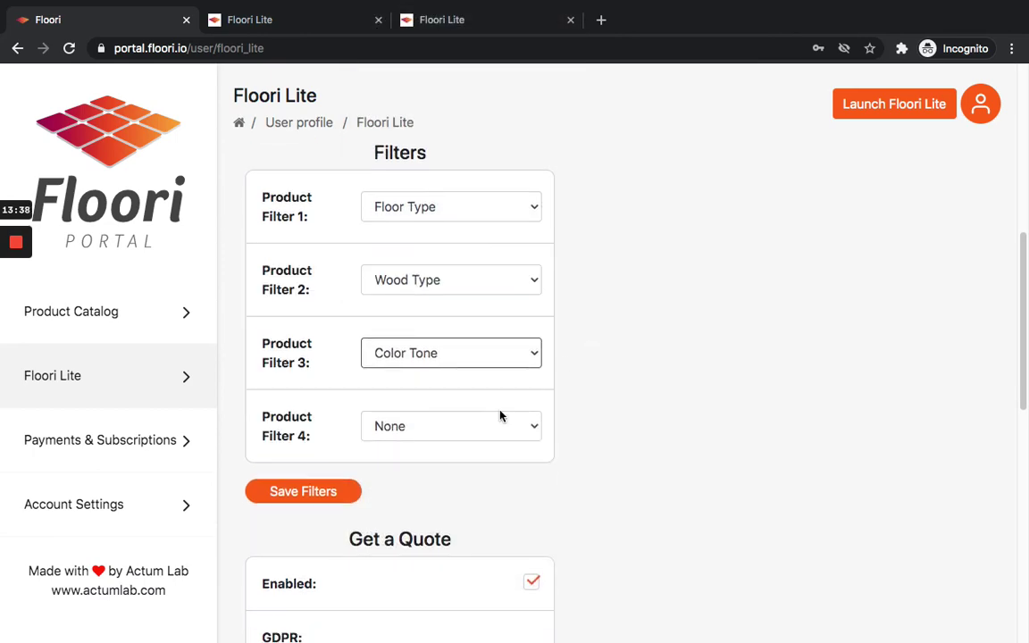
{"action": "left_click", "coordinate": [312, 494]}
Step: Review the remaining Floori Lite settings, then switch to the Floori Lite preview
{"action": "scroll", "coordinate": [619, 383], "scroll_direction": "down", "scroll_amount": 3}
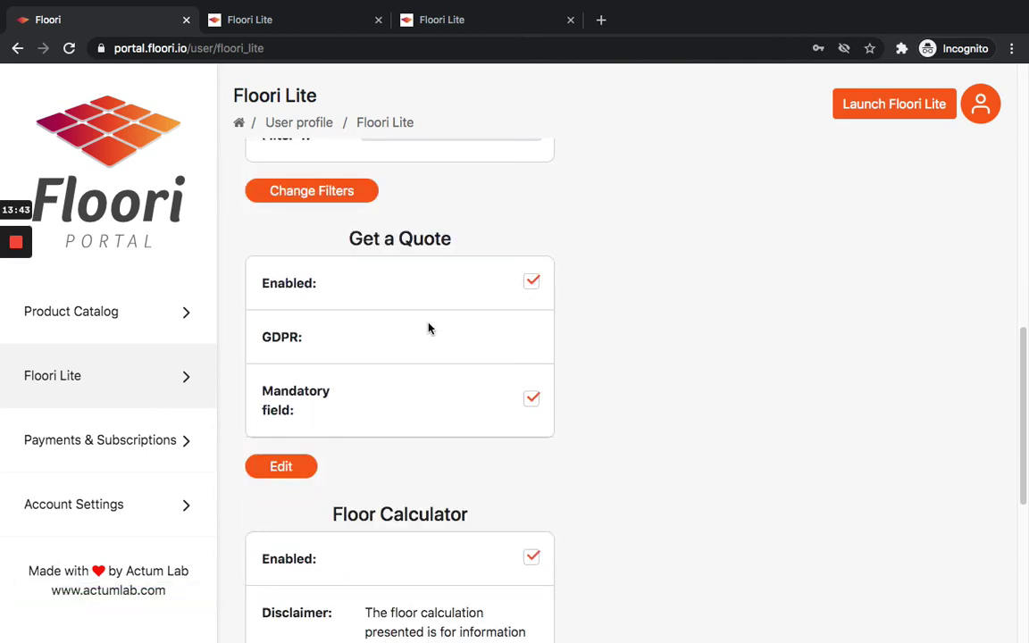
{"action": "scroll", "coordinate": [404, 241], "scroll_direction": "down", "scroll_amount": 3}
{"action": "scroll", "coordinate": [361, 290], "scroll_direction": "down", "scroll_amount": 2}
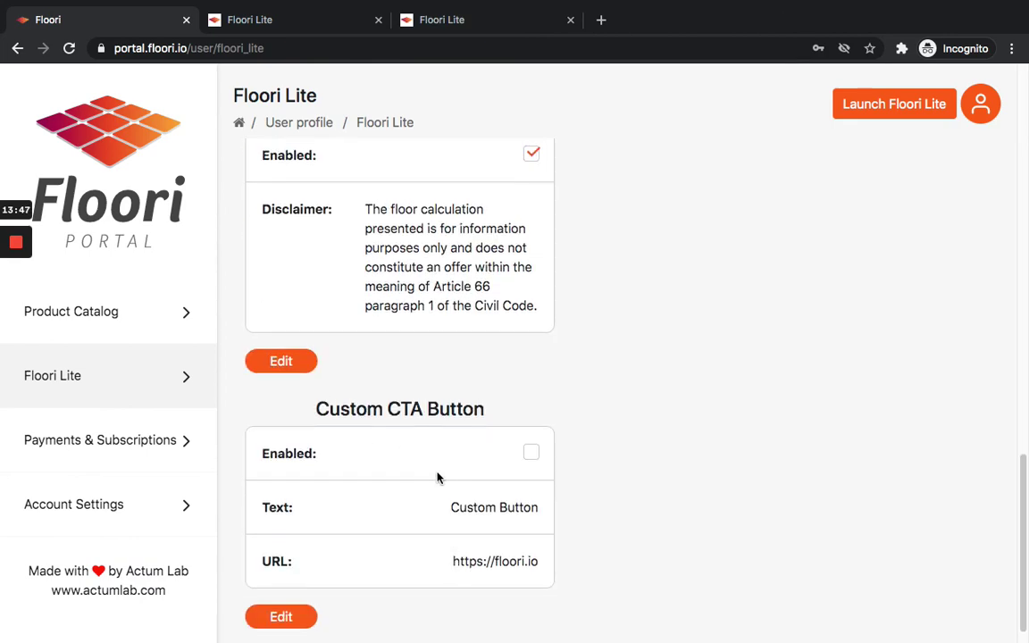
{"action": "scroll", "coordinate": [437, 475], "scroll_direction": "up", "scroll_amount": 5}
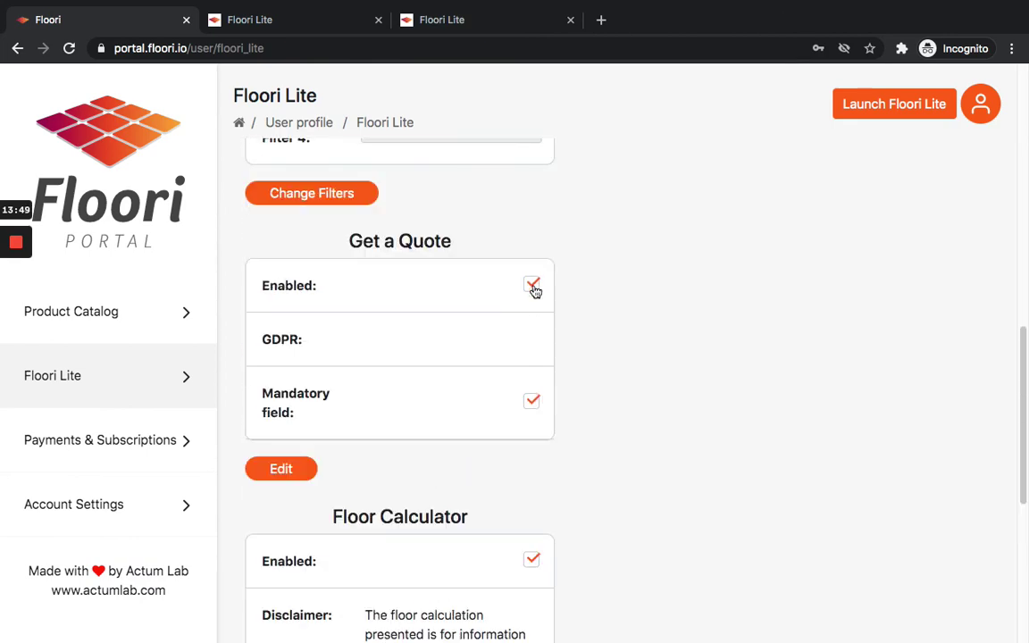
{"action": "left_click", "coordinate": [324, 15]}
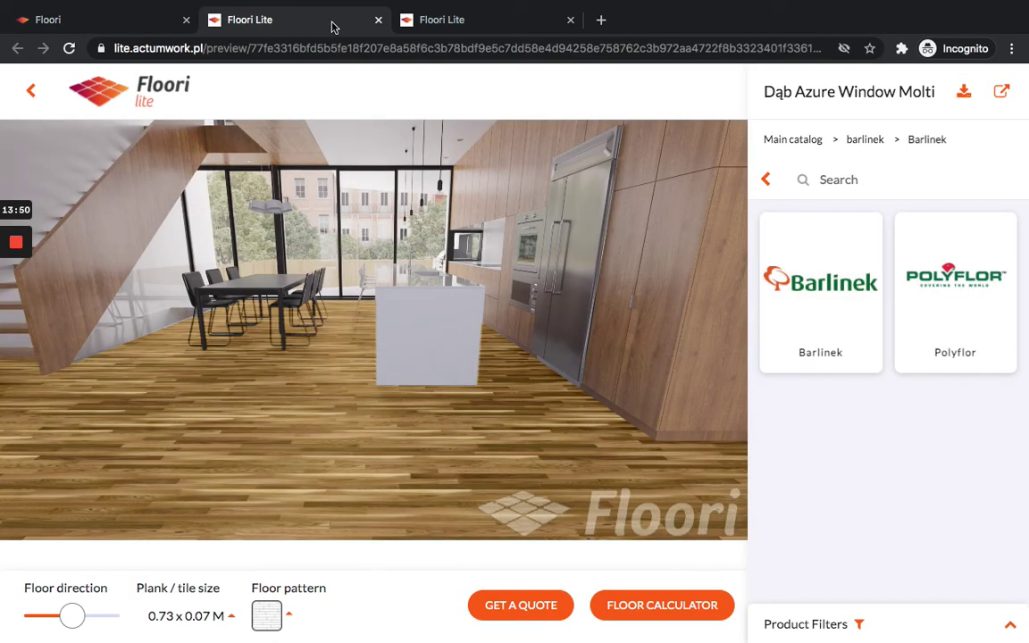
Step: Close the duplicate preview, reload Floori Lite and open the Kitchen scene
{"action": "left_click", "coordinate": [68, 49]}
{"action": "left_click", "coordinate": [378, 19]}
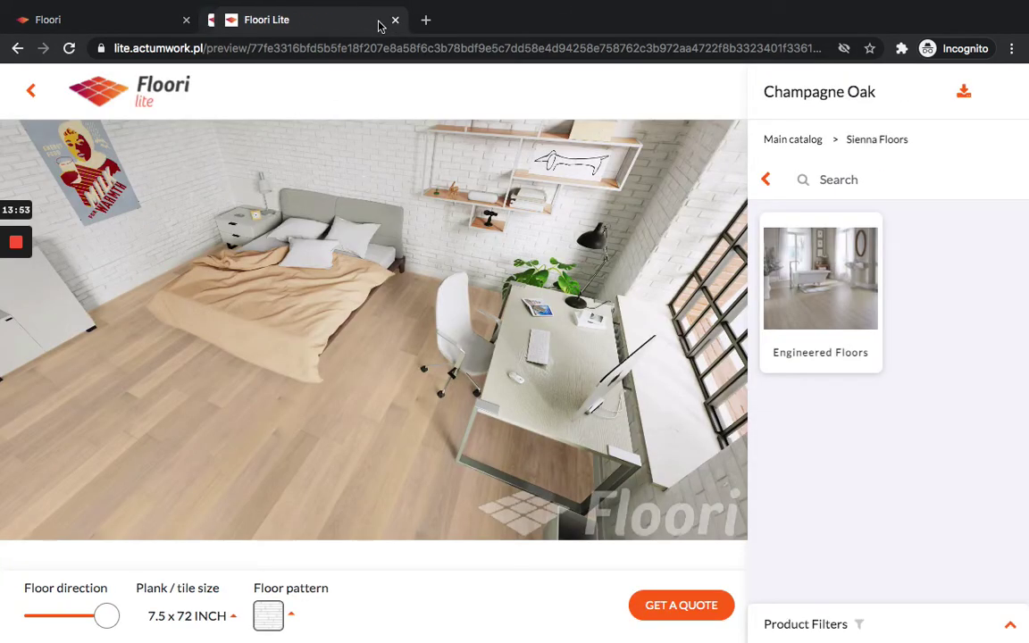
{"action": "left_click", "coordinate": [65, 49]}
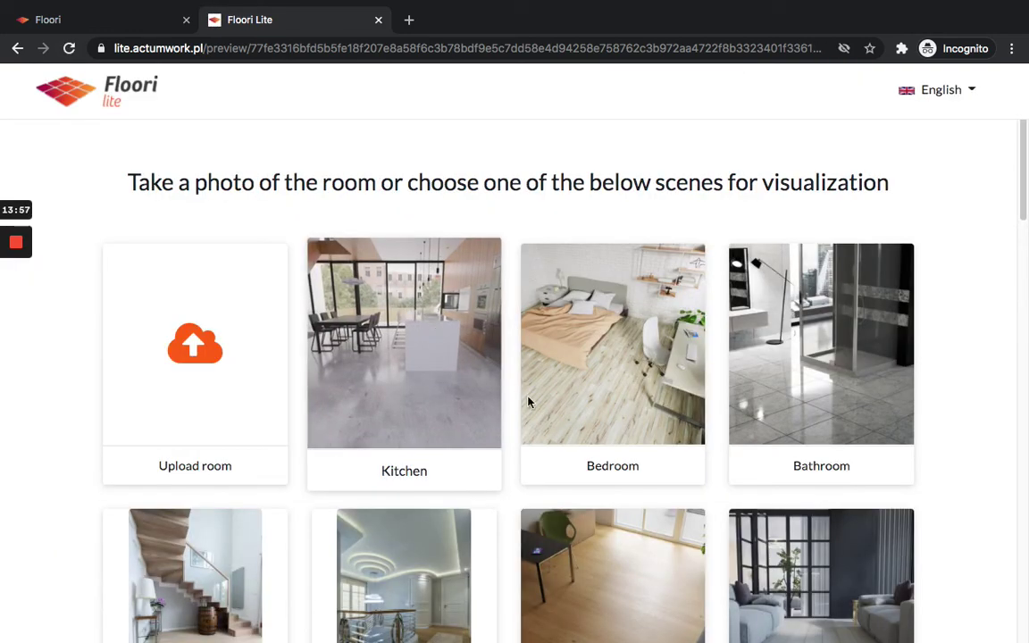
{"action": "left_click", "coordinate": [476, 360]}
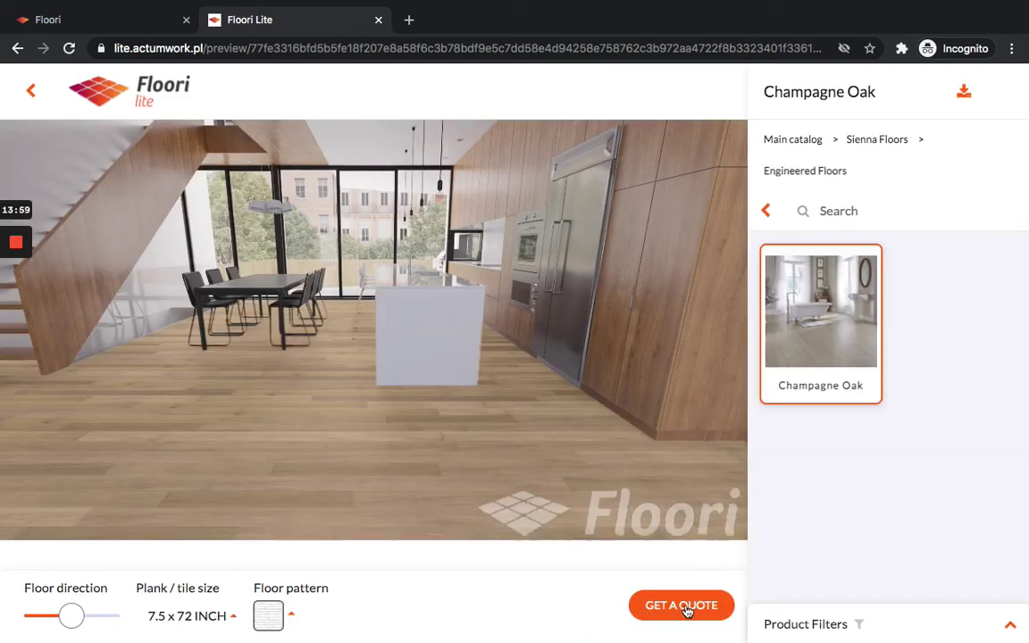
Step: Check the quote form's required Name, Surname and Telephone fields, then close it
{"action": "left_click", "coordinate": [683, 607]}
{"action": "left_click", "coordinate": [395, 211]}
{"action": "left_click", "coordinate": [544, 315]}
{"action": "left_click", "coordinate": [467, 275]}
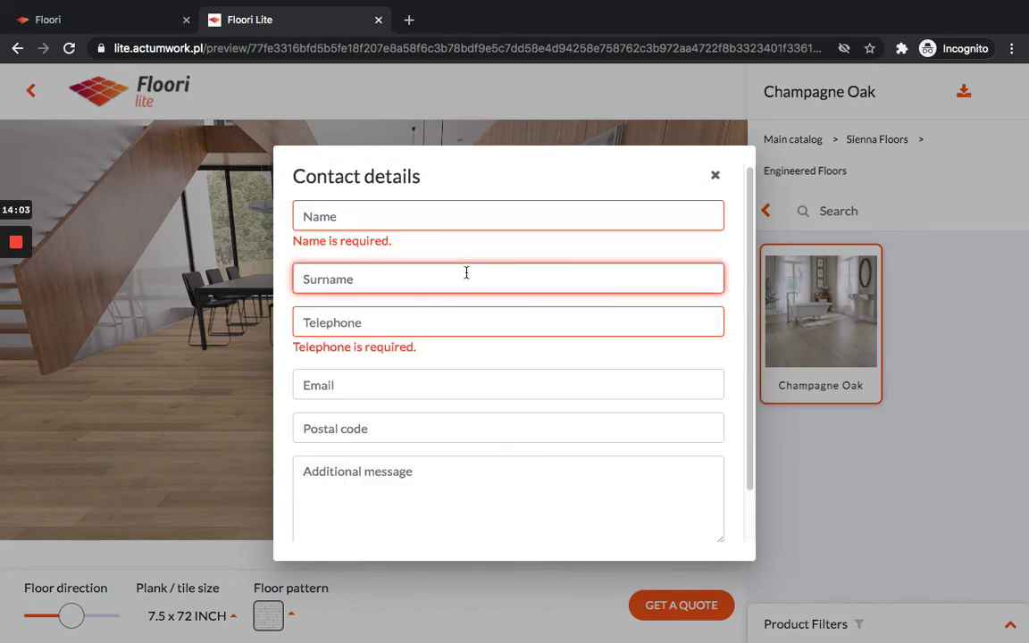
{"action": "left_click", "coordinate": [533, 208]}
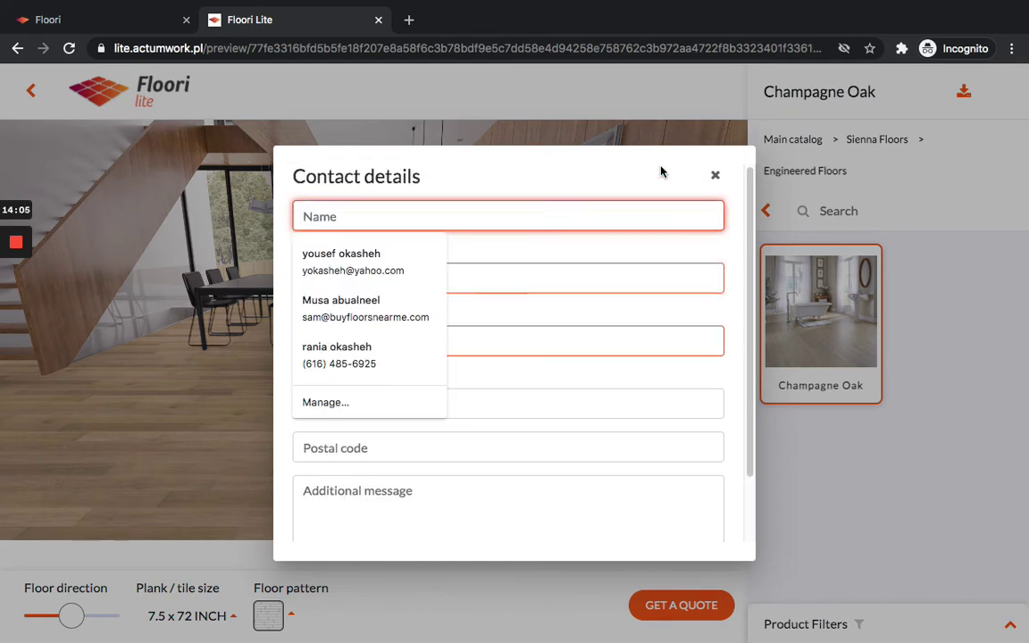
{"action": "left_click", "coordinate": [650, 239]}
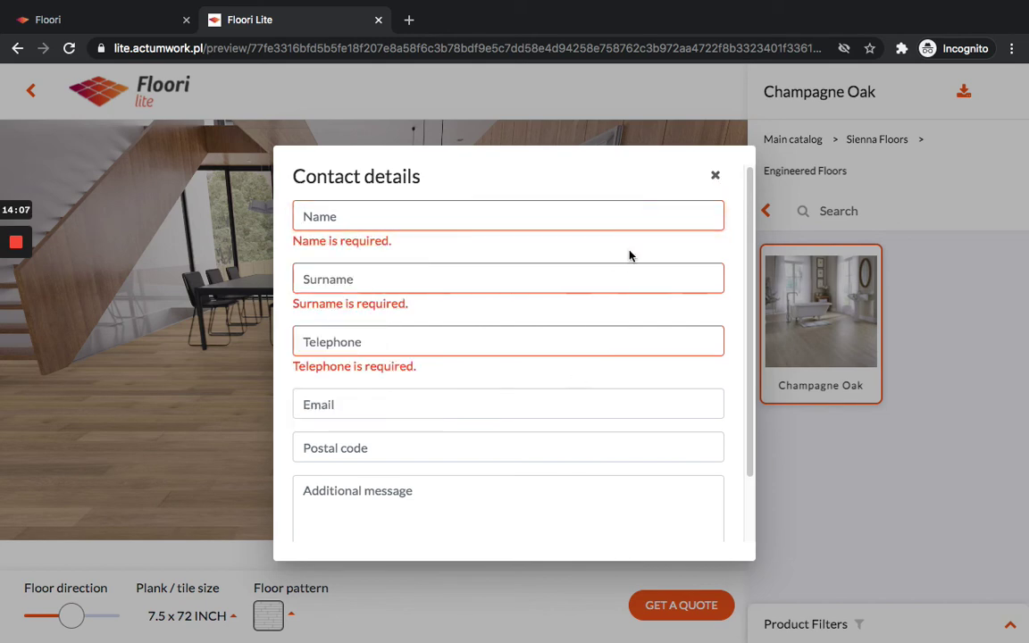
{"action": "left_click", "coordinate": [715, 176]}
Step: Disable Get a Quote and Floor Calculator and enable the Custom CTA Button
{"action": "left_click", "coordinate": [89, 18]}
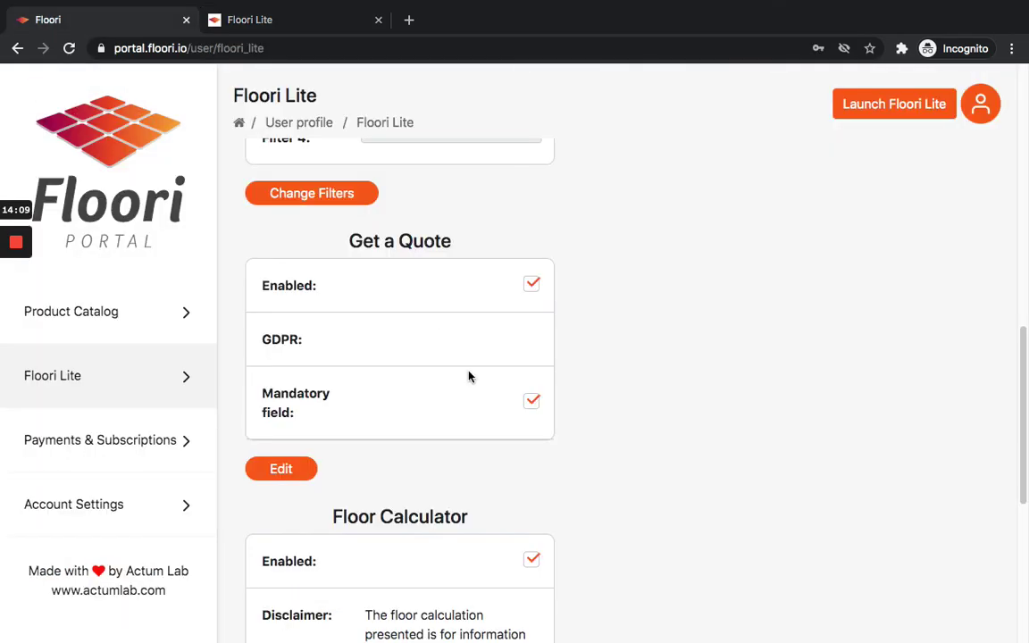
{"action": "left_click", "coordinate": [530, 284]}
{"action": "scroll", "coordinate": [429, 437], "scroll_direction": "down", "scroll_amount": 5}
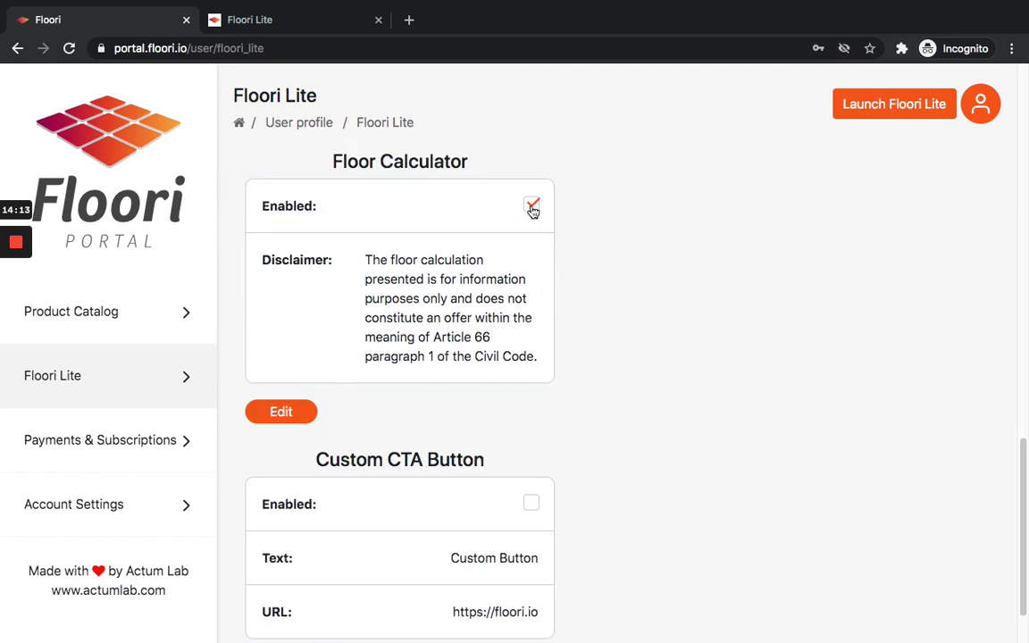
{"action": "left_click", "coordinate": [532, 204]}
{"action": "scroll", "coordinate": [482, 374], "scroll_direction": "down", "scroll_amount": 2}
{"action": "left_click", "coordinate": [530, 429]}
{"action": "left_click", "coordinate": [284, 587]}
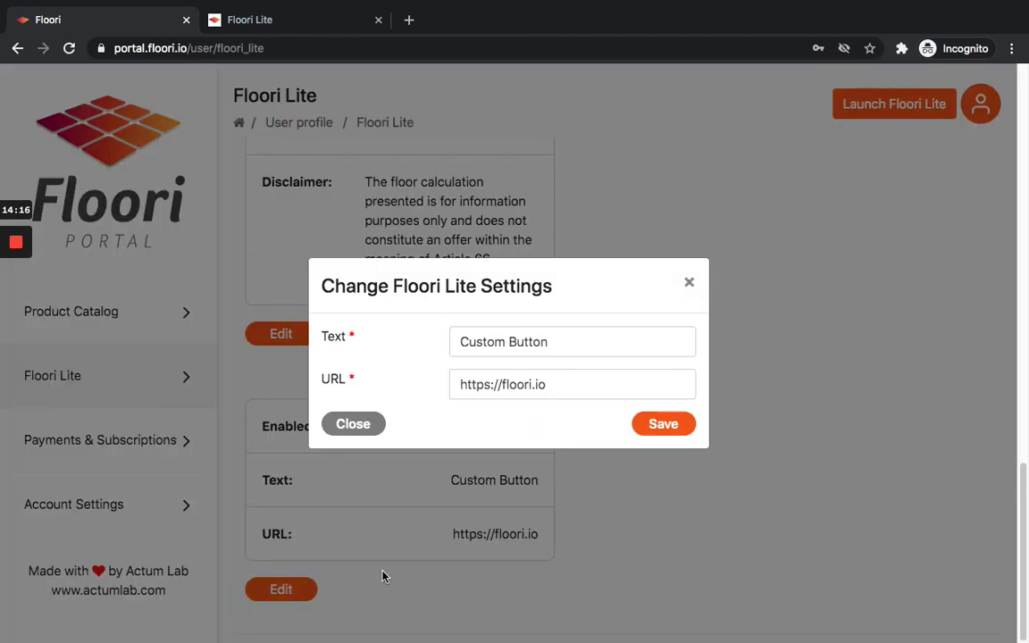
{"action": "double_click", "coordinate": [557, 384]}
{"action": "triple_click", "coordinate": [556, 384]}
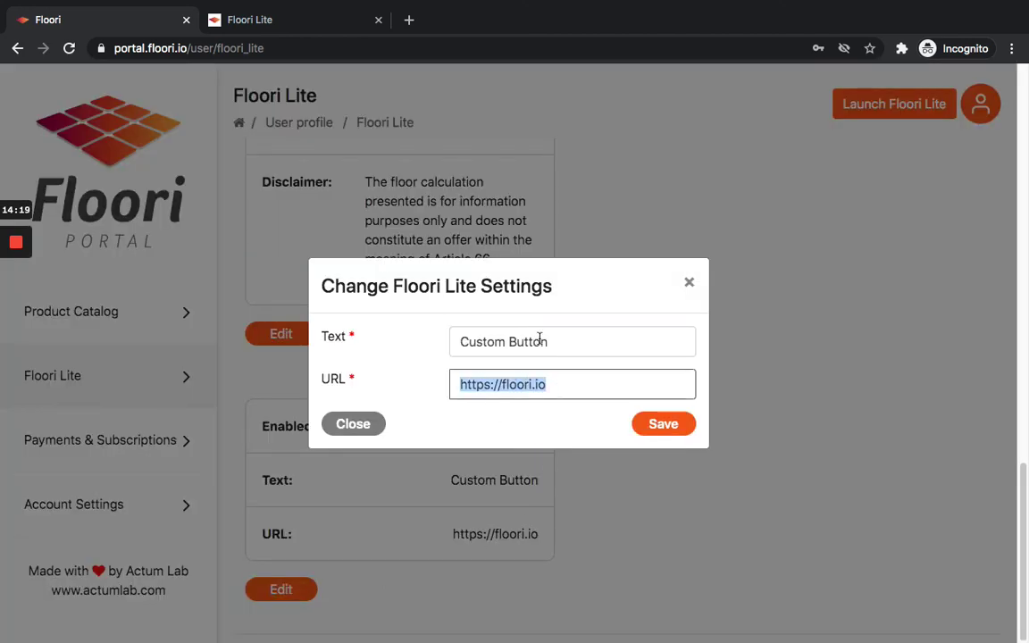
{"action": "left_click", "coordinate": [668, 426]}
Step: Test the custom button in the Floori Lite preview, close floori.io, and return to the portal settings
{"action": "left_click", "coordinate": [266, 25]}
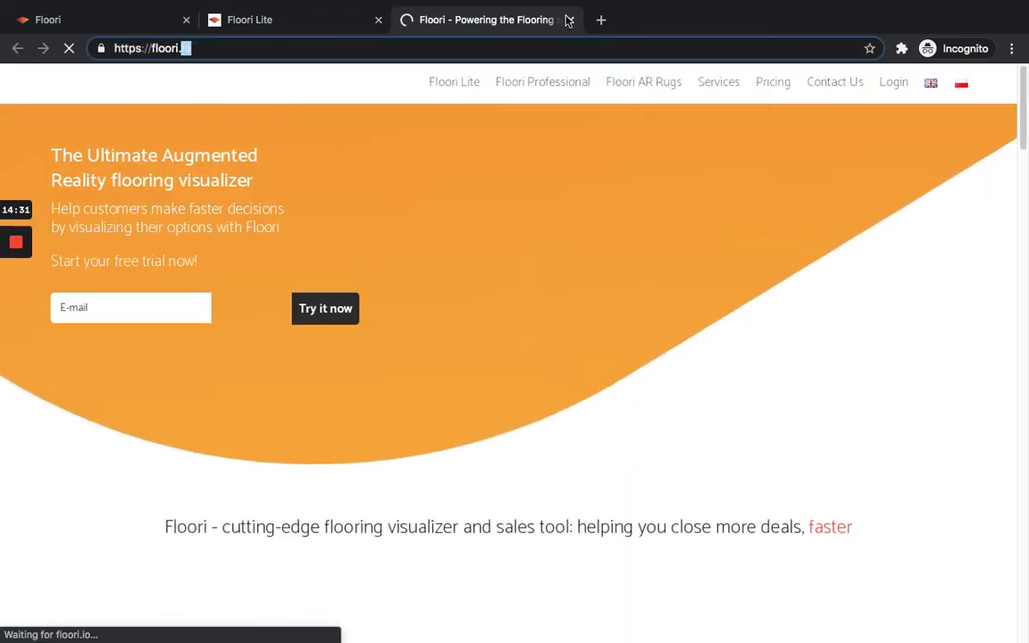
{"action": "left_click", "coordinate": [569, 20]}
{"action": "left_click", "coordinate": [136, 22]}
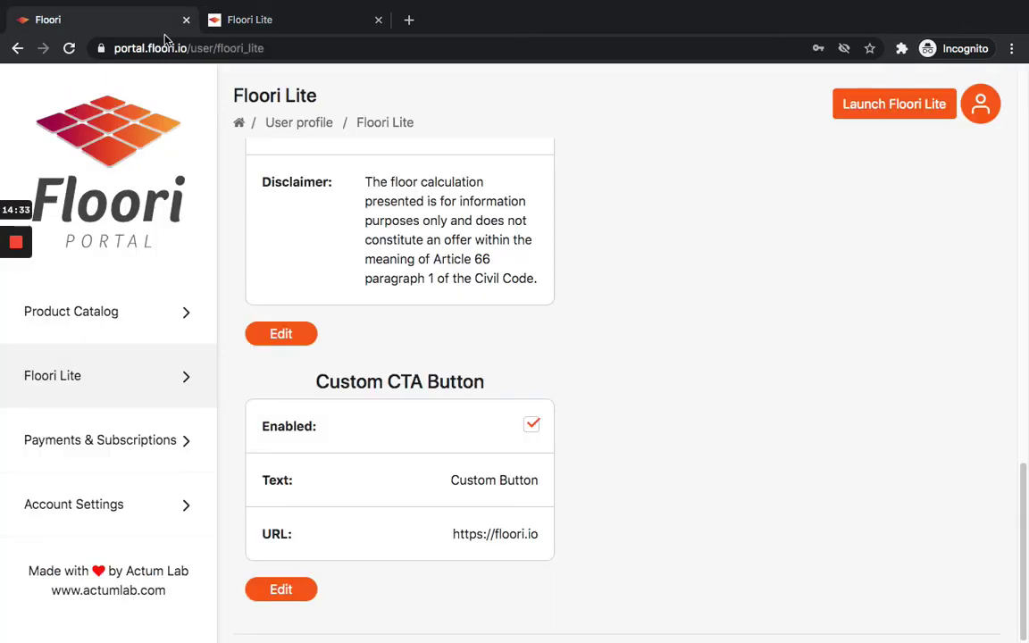
{"action": "scroll", "coordinate": [630, 411], "scroll_direction": "up", "scroll_amount": 15}
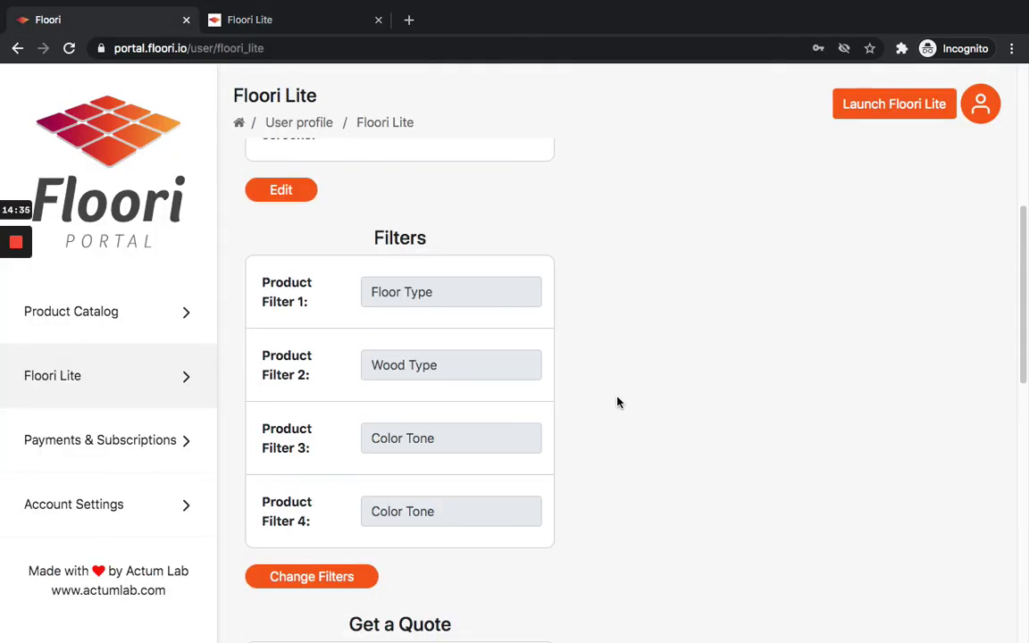
{"action": "scroll", "coordinate": [614, 401], "scroll_direction": "down", "scroll_amount": 15}
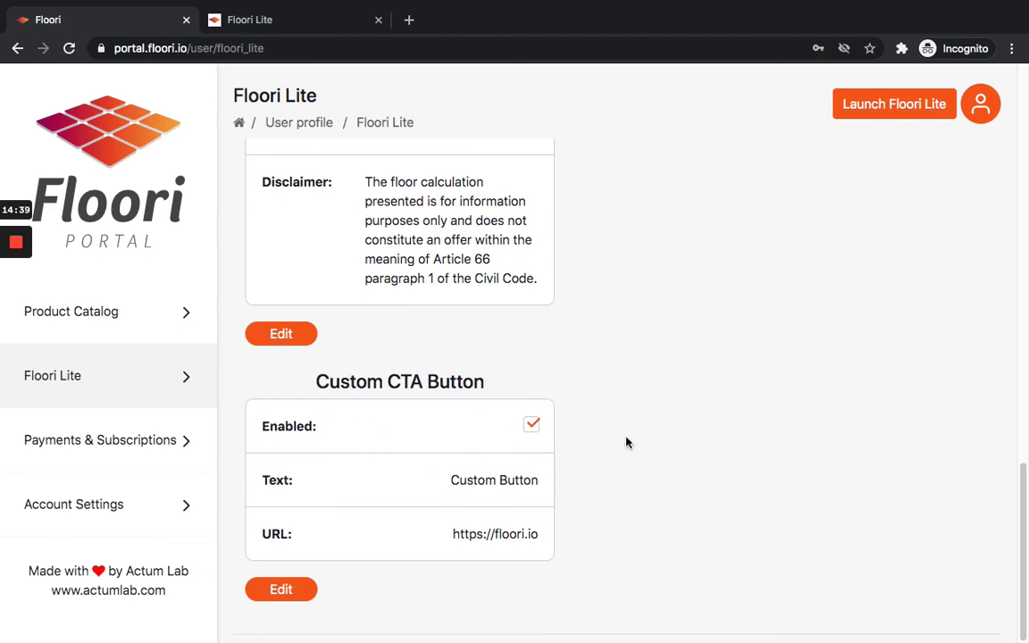
{"action": "scroll", "coordinate": [625, 429], "scroll_direction": "up", "scroll_amount": 15}
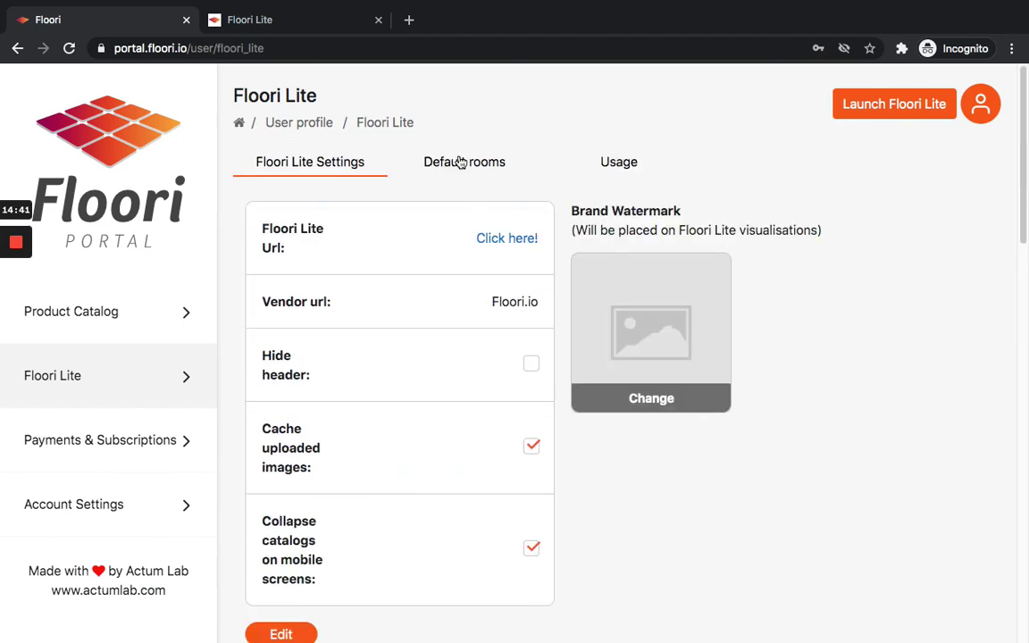
Step: Bring up the default rooms list and compare it with Floori Lite's scene selection page
{"action": "left_click", "coordinate": [459, 161]}
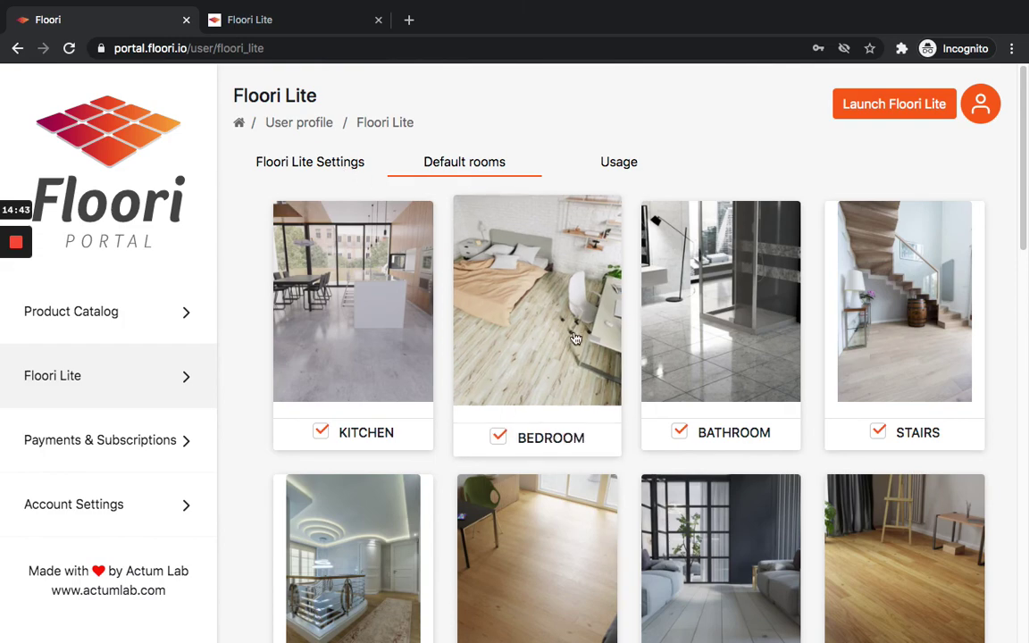
{"action": "scroll", "coordinate": [570, 330], "scroll_direction": "down", "scroll_amount": 7}
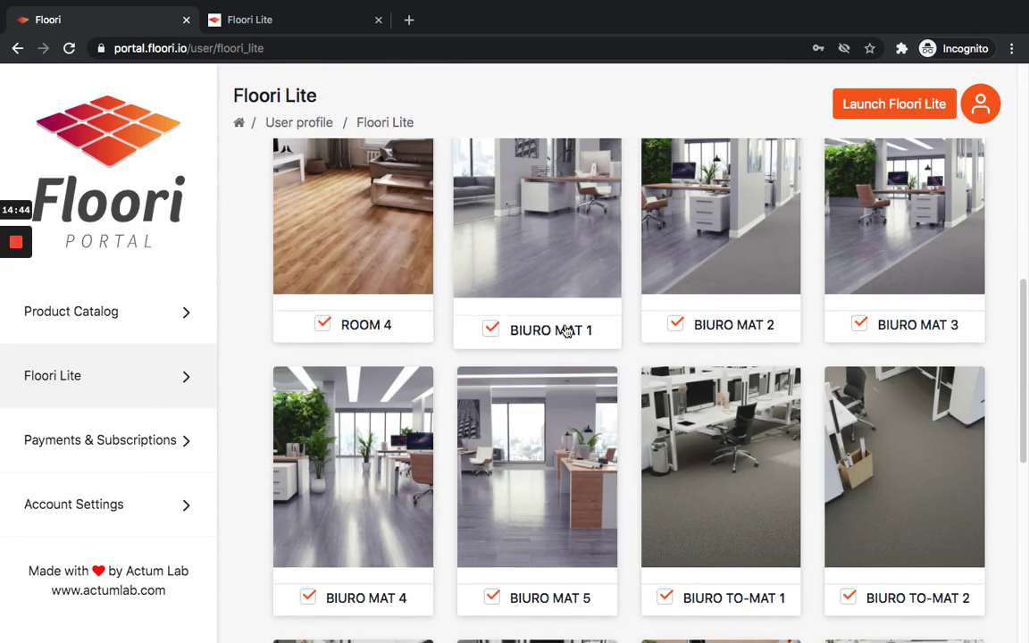
{"action": "scroll", "coordinate": [564, 330], "scroll_direction": "down", "scroll_amount": 3}
{"action": "left_click", "coordinate": [271, 31]}
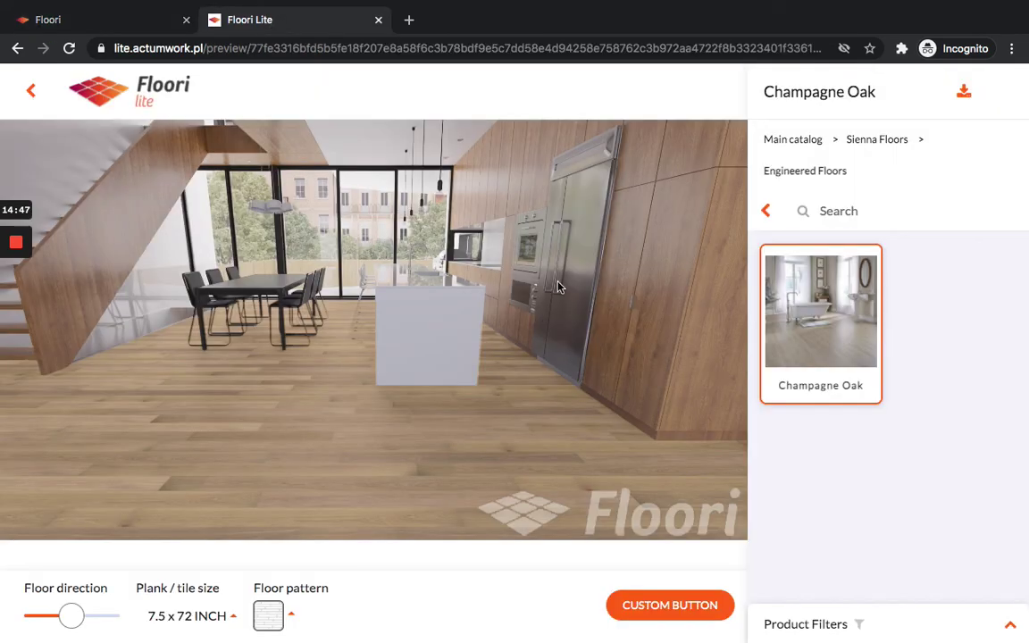
{"action": "left_click", "coordinate": [31, 93]}
{"action": "scroll", "coordinate": [533, 349], "scroll_direction": "down", "scroll_amount": 10}
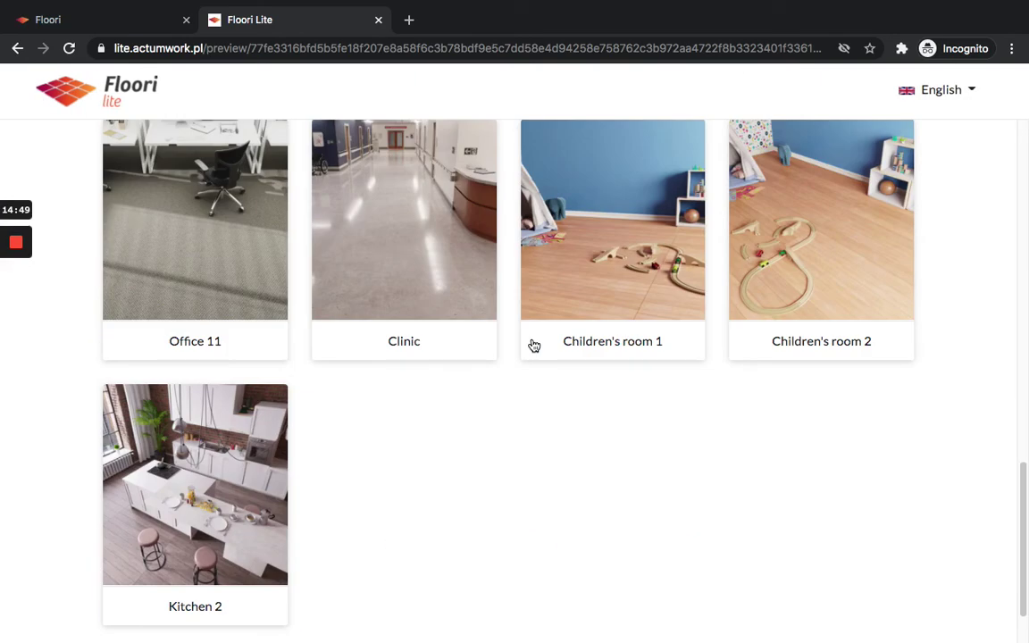
{"action": "scroll", "coordinate": [565, 334], "scroll_direction": "up", "scroll_amount": 12}
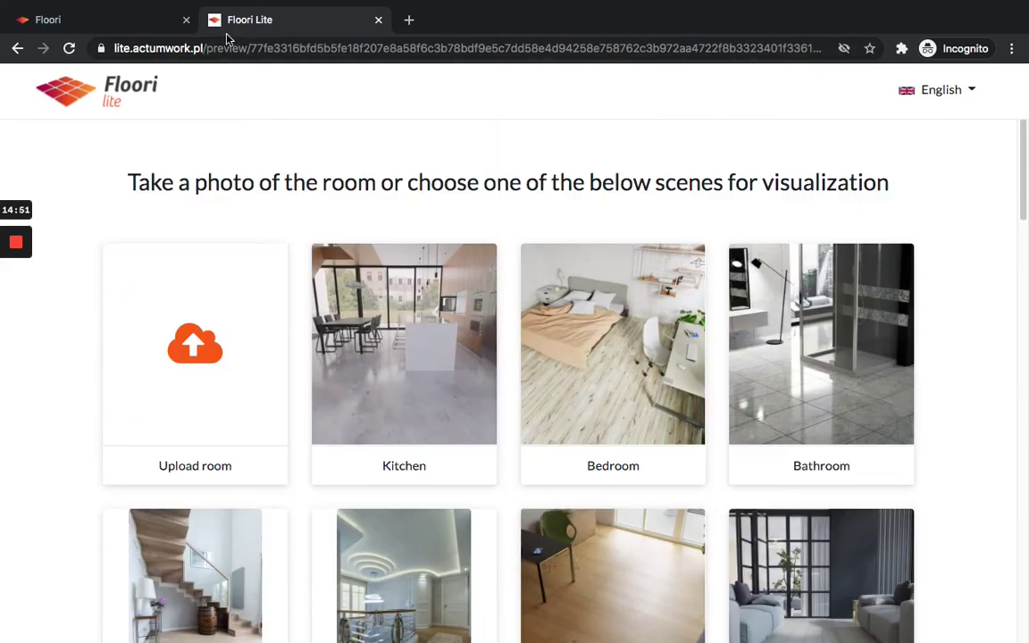
{"action": "left_click", "coordinate": [112, 24]}
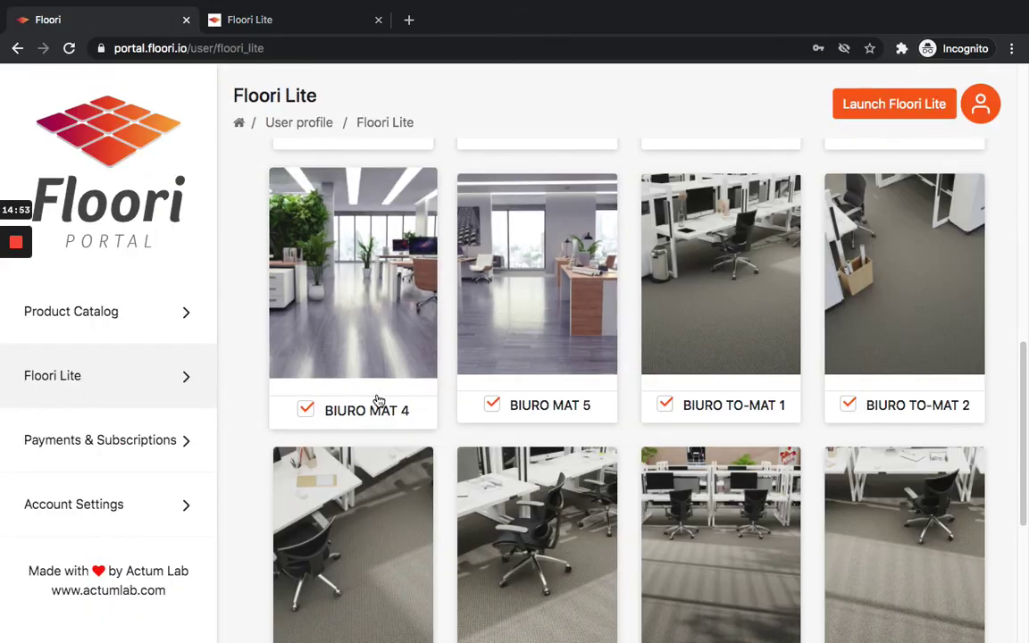
Step: Untick BIURO MAT 4–5, BIURO TO-MAT 1–6 and HEALTHCARE as default rooms
{"action": "left_click", "coordinate": [307, 408]}
{"action": "left_click", "coordinate": [493, 405]}
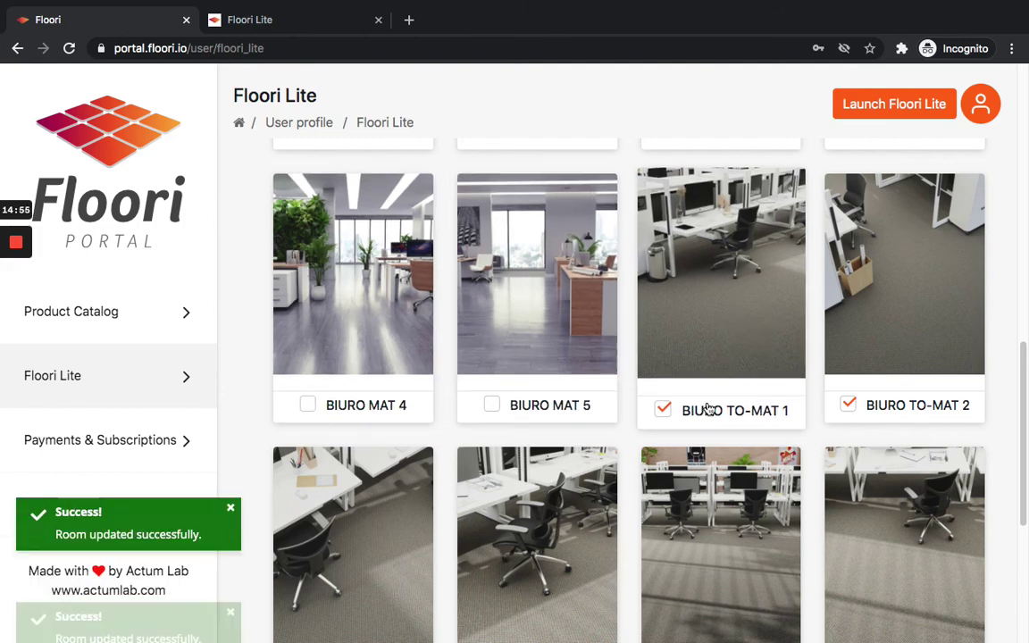
{"action": "left_click", "coordinate": [665, 410]}
{"action": "left_click", "coordinate": [845, 407]}
{"action": "scroll", "coordinate": [312, 364], "scroll_direction": "down", "scroll_amount": 4}
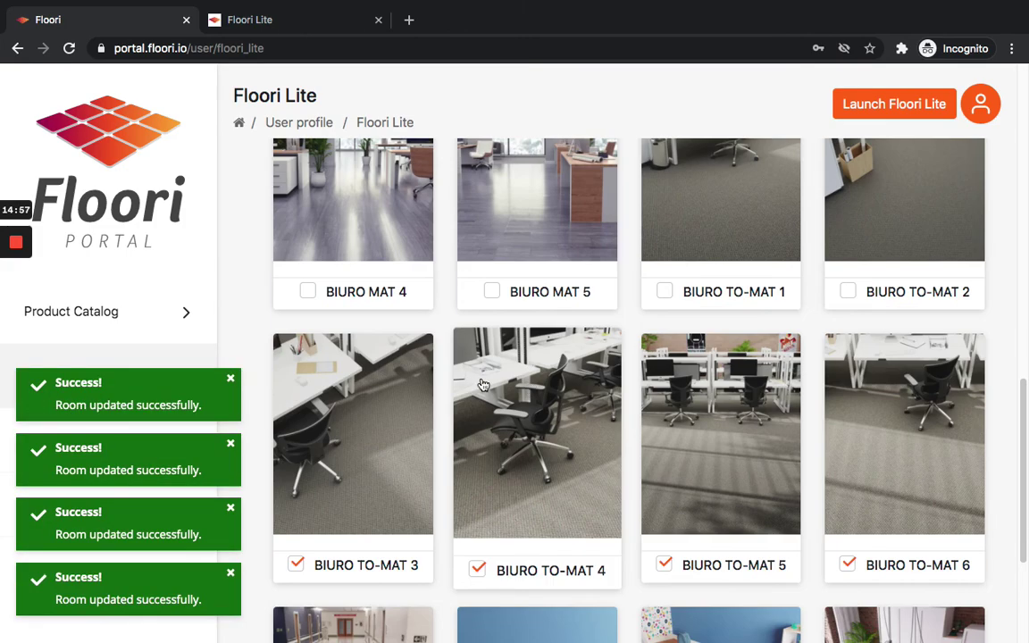
{"action": "left_click", "coordinate": [296, 328]}
{"action": "left_click", "coordinate": [479, 327]}
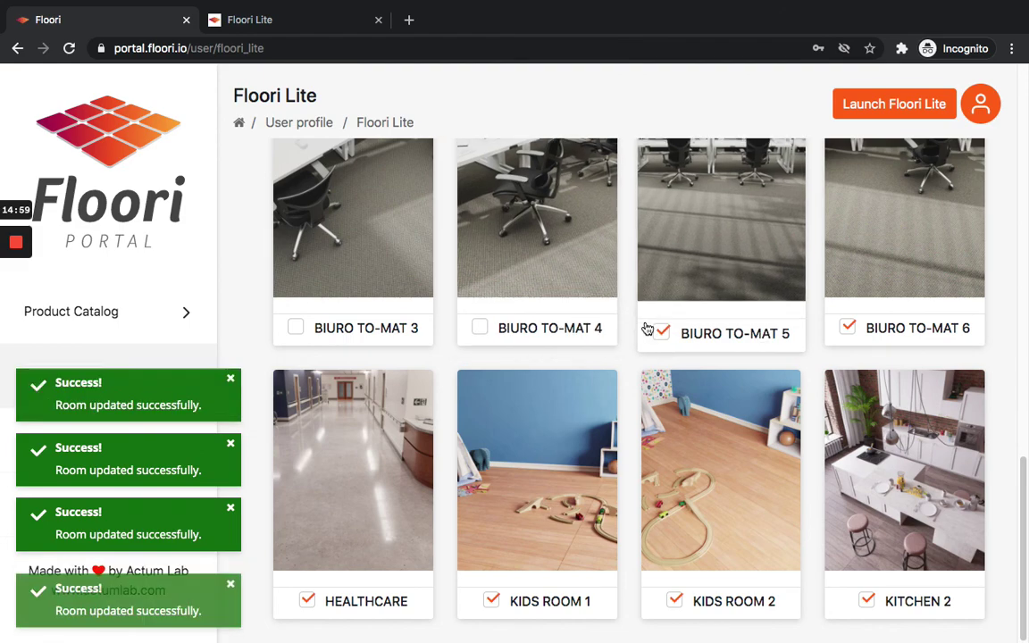
{"action": "left_click", "coordinate": [662, 331]}
{"action": "left_click", "coordinate": [846, 327]}
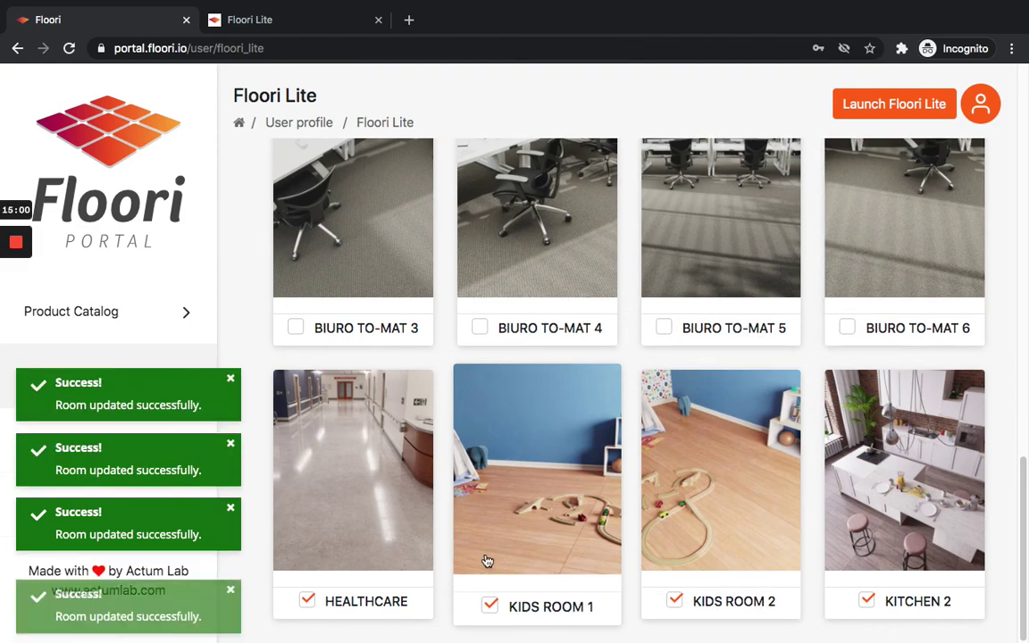
{"action": "left_click", "coordinate": [306, 601]}
Step: Untick BIURO MAT 1, BIURO MAT 2 and BIURO MAT 3 as default rooms
{"action": "scroll", "coordinate": [539, 453], "scroll_direction": "up", "scroll_amount": 9}
{"action": "scroll", "coordinate": [498, 490], "scroll_direction": "down", "scroll_amount": 1}
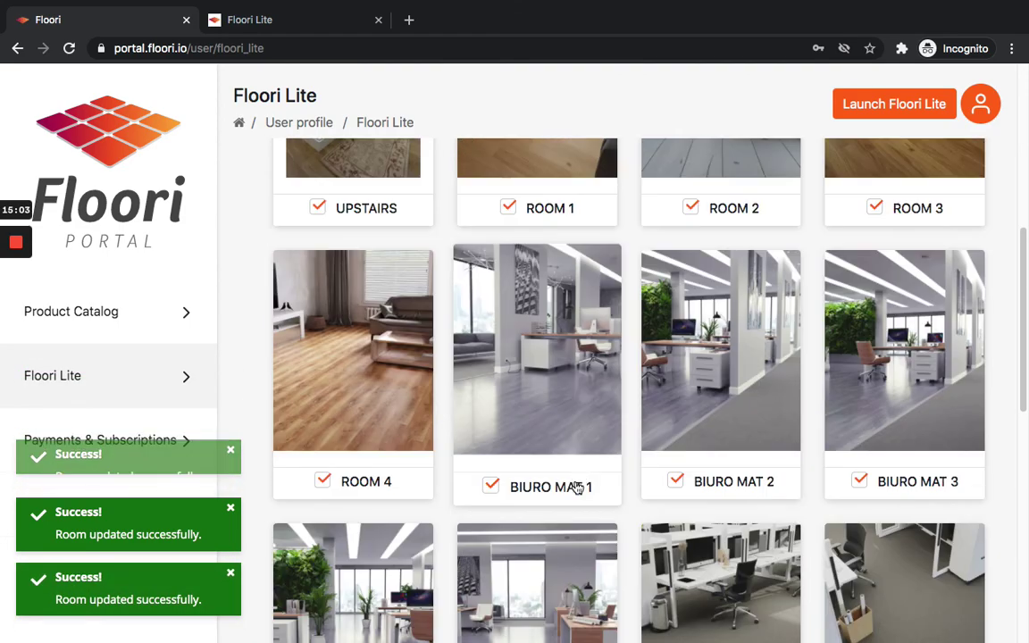
{"action": "left_click", "coordinate": [494, 488]}
{"action": "left_click", "coordinate": [676, 483]}
{"action": "left_click", "coordinate": [859, 483]}
{"action": "scroll", "coordinate": [717, 363], "scroll_direction": "up", "scroll_amount": 4}
{"action": "scroll", "coordinate": [717, 363], "scroll_direction": "down", "scroll_amount": 3}
Step: Reload the Floori Lite preview, confirm only home scenes remain, then return to the portal's default rooms
{"action": "left_click", "coordinate": [321, 21]}
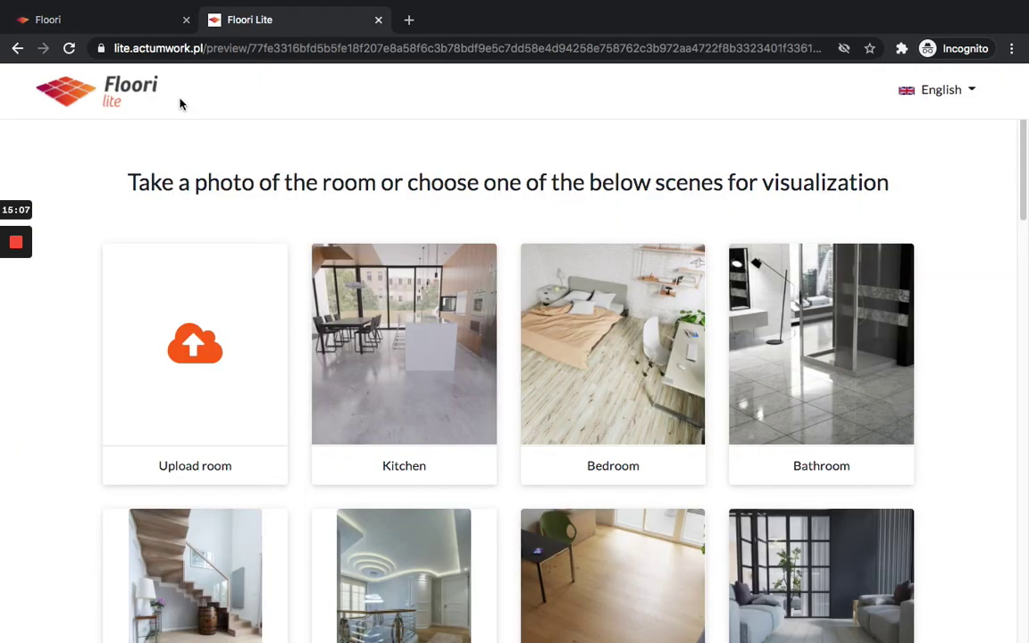
{"action": "key", "text": "ctrl+r"}
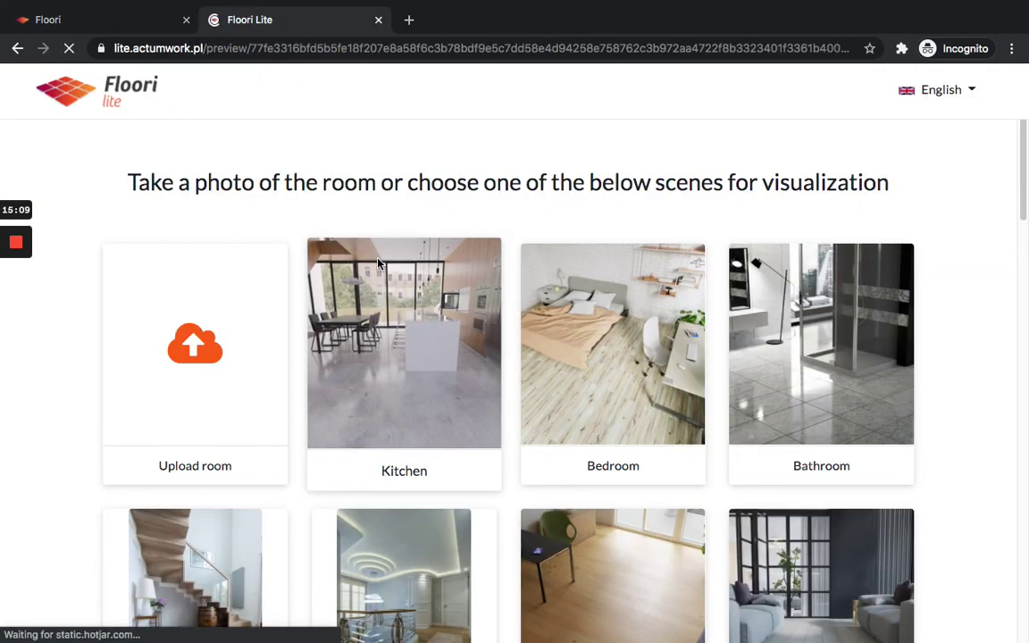
{"action": "scroll", "coordinate": [561, 430], "scroll_direction": "down", "scroll_amount": 7}
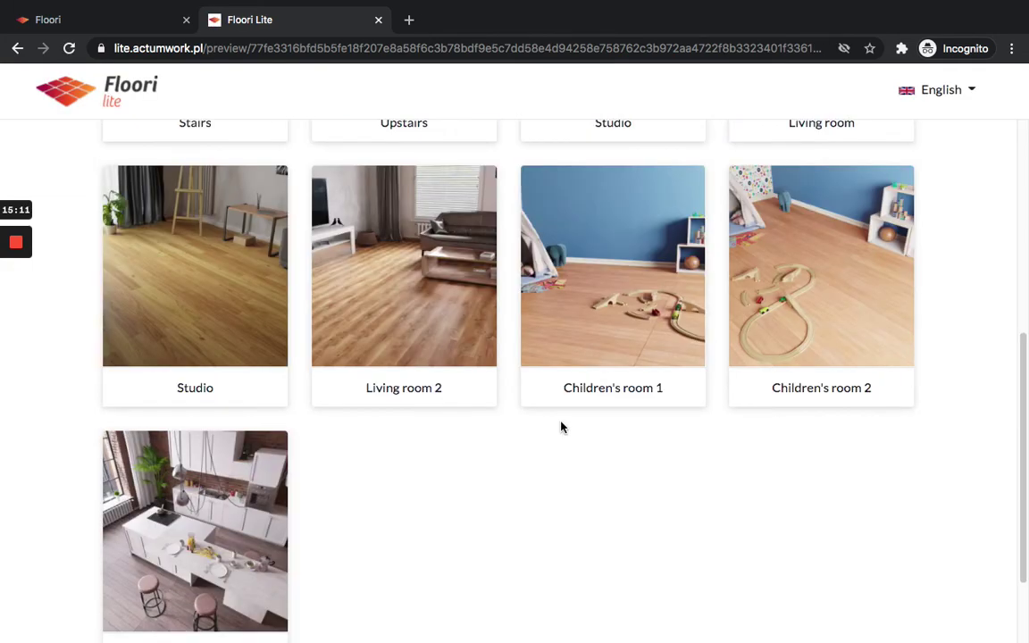
{"action": "scroll", "coordinate": [561, 427], "scroll_direction": "up", "scroll_amount": 5}
{"action": "scroll", "coordinate": [561, 427], "scroll_direction": "down", "scroll_amount": 5}
{"action": "scroll", "coordinate": [561, 427], "scroll_direction": "up", "scroll_amount": 10}
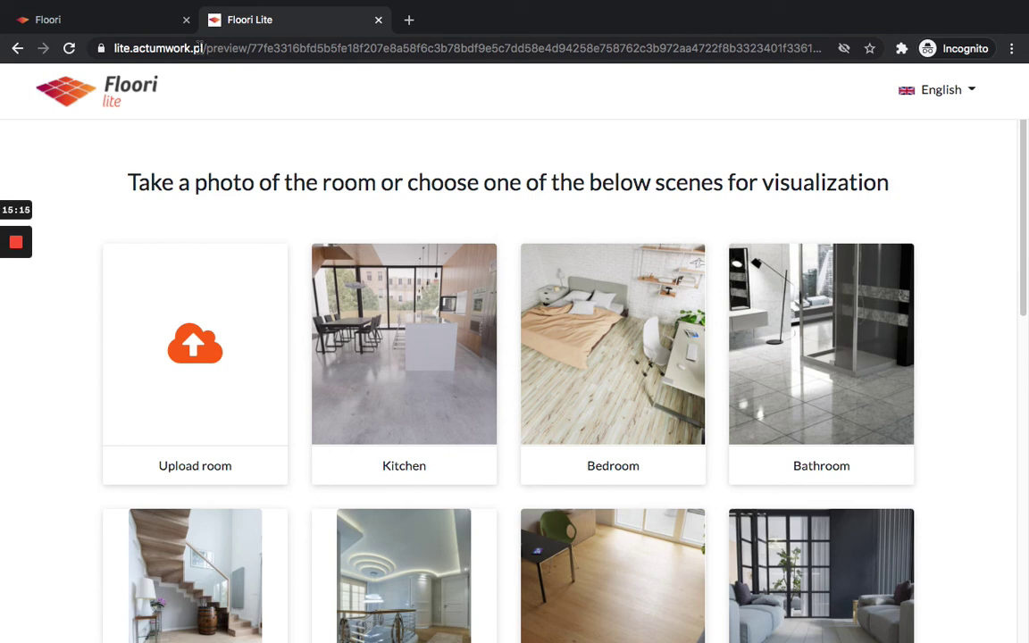
{"action": "left_click", "coordinate": [198, 48]}
{"action": "left_click", "coordinate": [134, 18]}
{"action": "scroll", "coordinate": [636, 386], "scroll_direction": "up", "scroll_amount": 3}
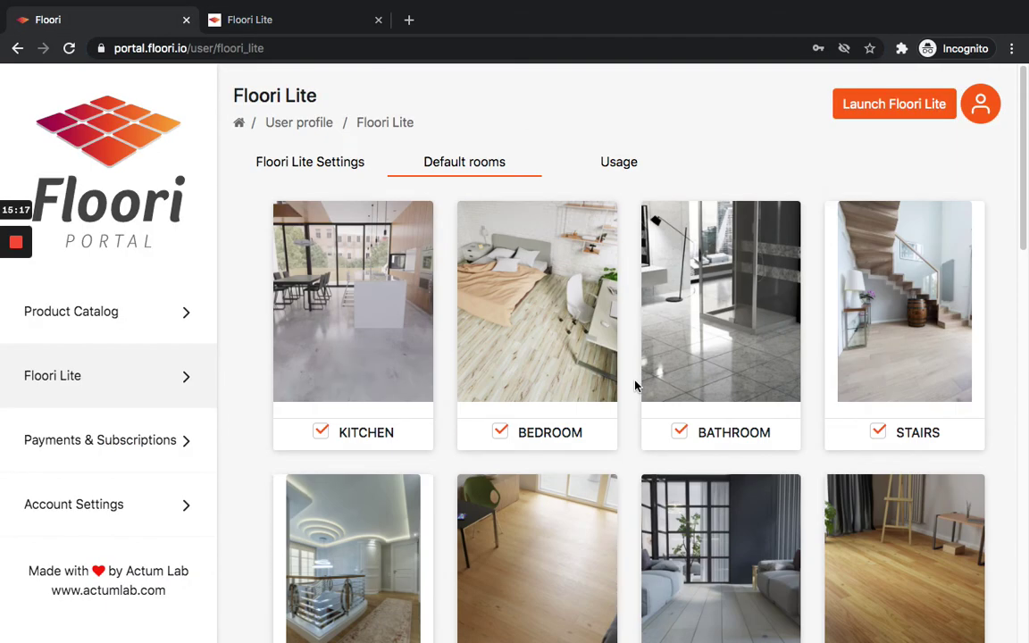
Step: Open the Usage tab and read the count of 5 Floori Lite sessions used this month
{"action": "left_click", "coordinate": [624, 163]}
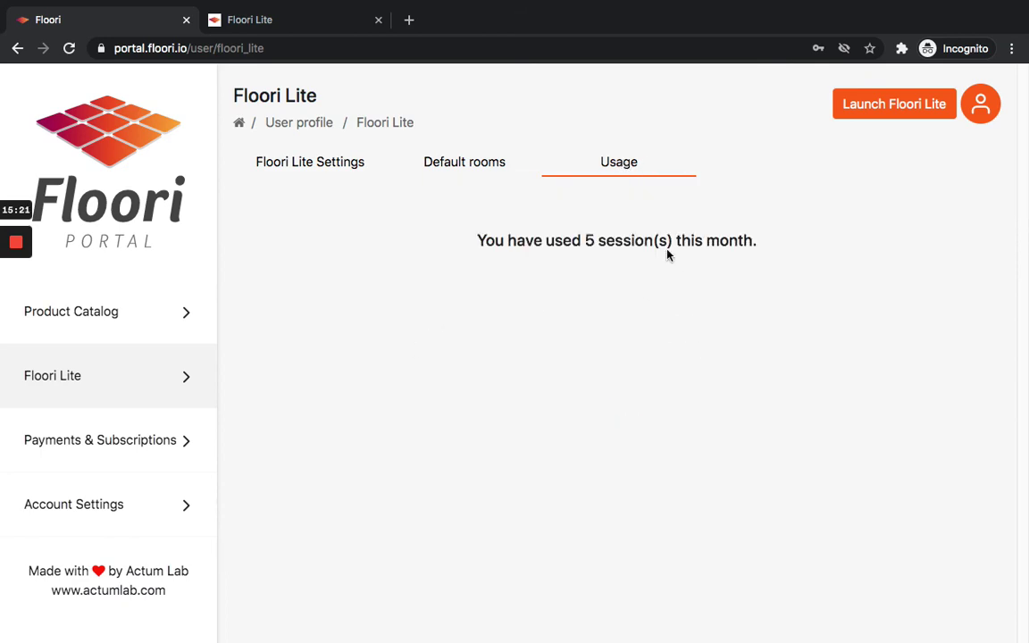
{"action": "triple_click", "coordinate": [583, 235]}
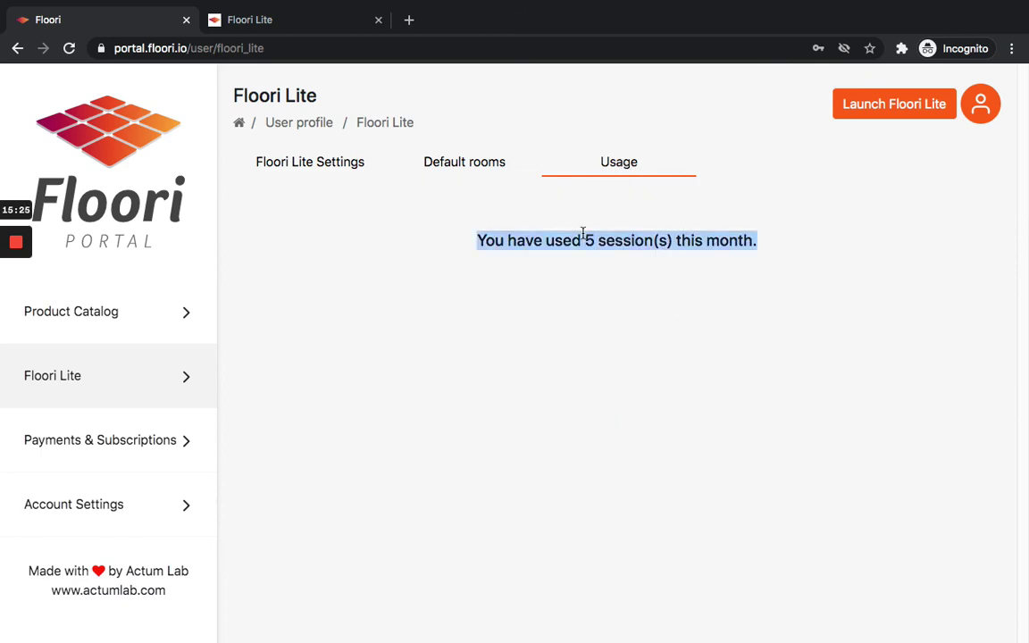
{"action": "left_click", "coordinate": [646, 267]}
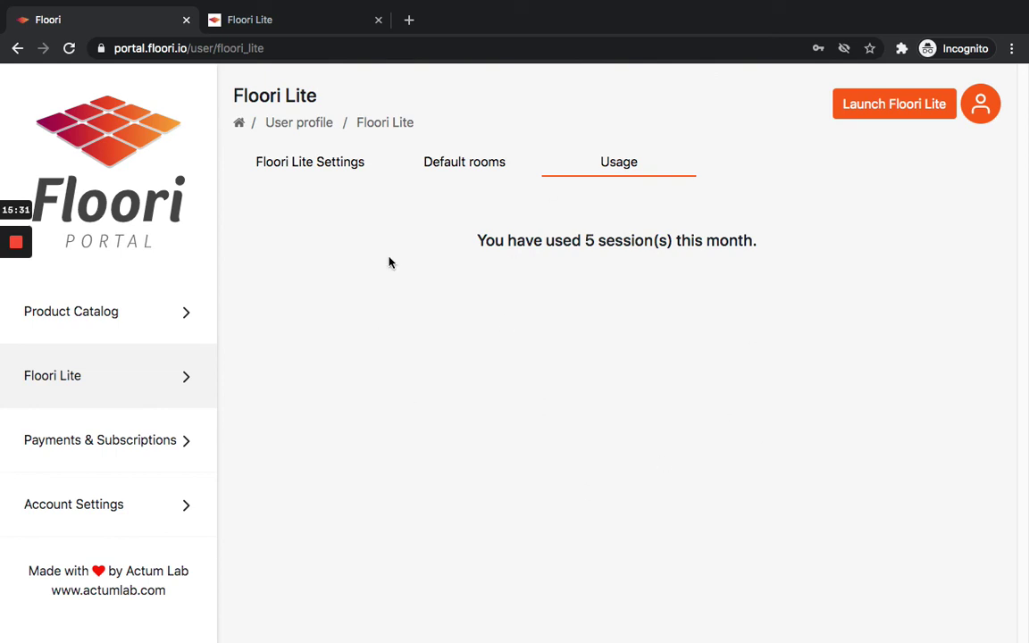
{"action": "triple_click", "coordinate": [653, 242]}
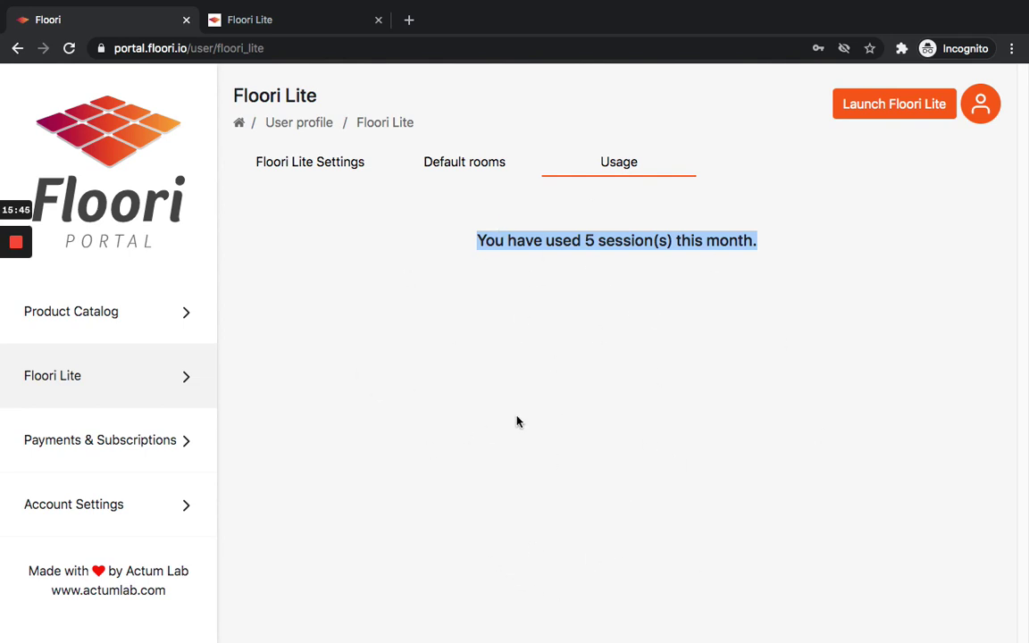
{"action": "left_click", "coordinate": [724, 351]}
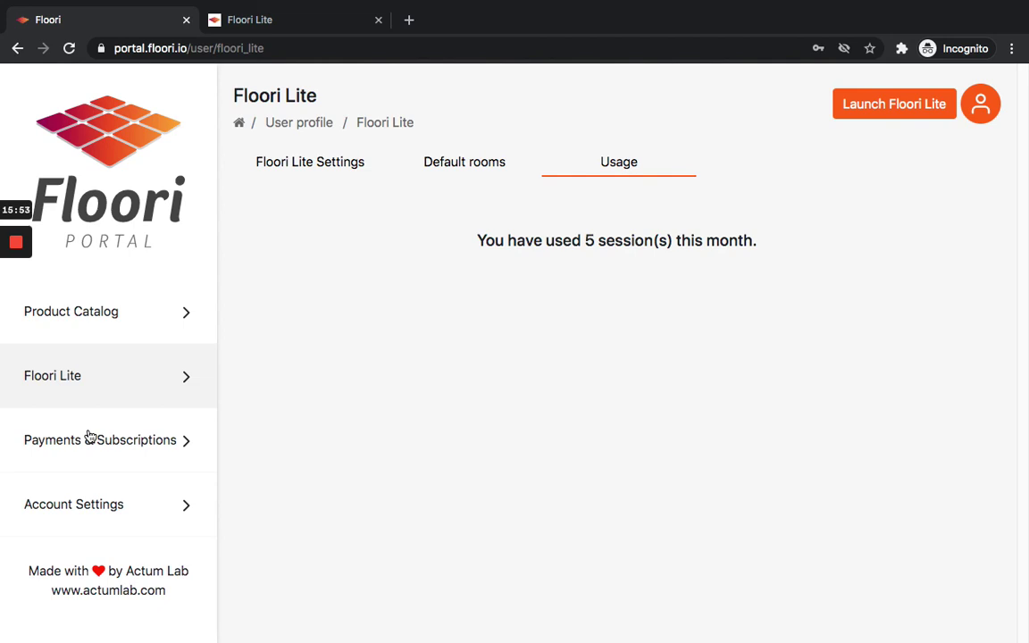
Step: Open Payments & Subscriptions and view the billing address and invoice data forms without saving
{"action": "left_click", "coordinate": [90, 437]}
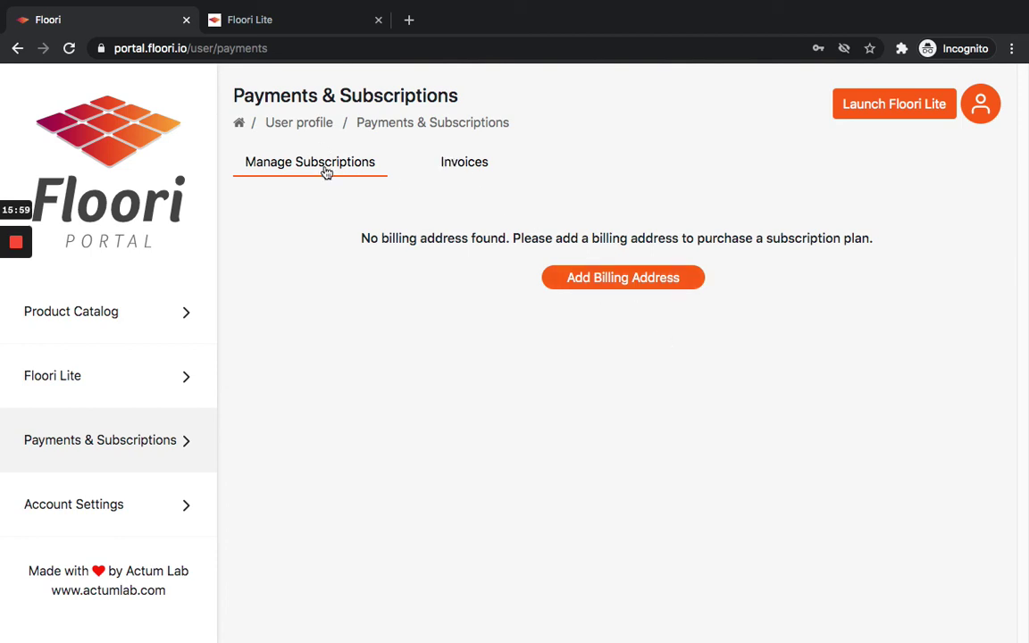
{"action": "triple_click", "coordinate": [441, 238]}
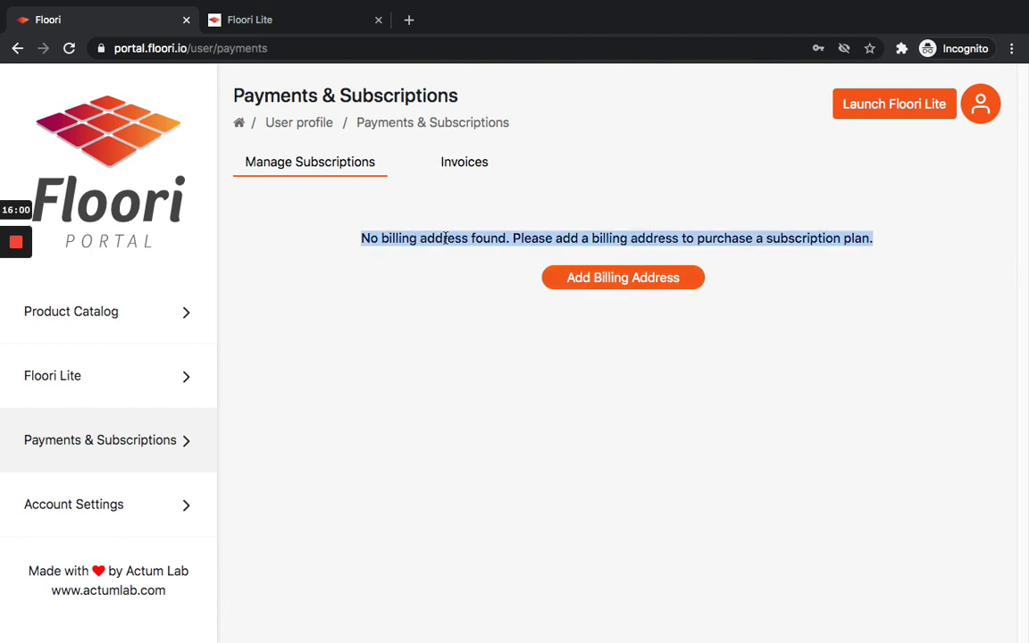
{"action": "left_click", "coordinate": [611, 282]}
{"action": "scroll", "coordinate": [717, 320], "scroll_direction": "down", "scroll_amount": 1}
{"action": "scroll", "coordinate": [716, 326], "scroll_direction": "down", "scroll_amount": 3}
{"action": "left_click", "coordinate": [808, 520]}
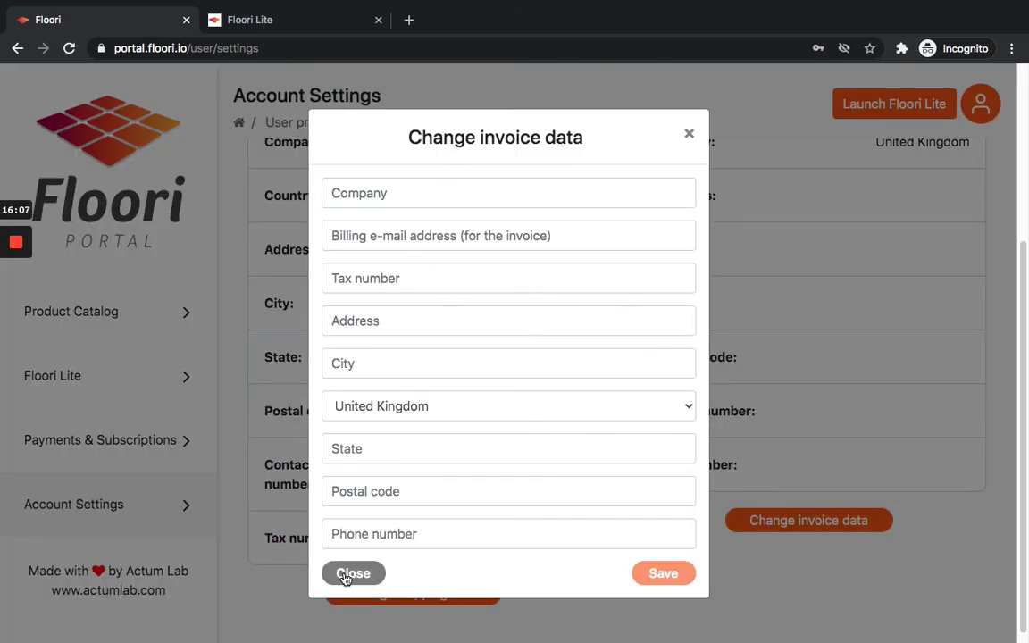
{"action": "left_click", "coordinate": [351, 574]}
Step: Return to Payments & Subscriptions and open the Invoices tab, which shows no invoices yet
{"action": "scroll", "coordinate": [598, 318], "scroll_direction": "up", "scroll_amount": 4}
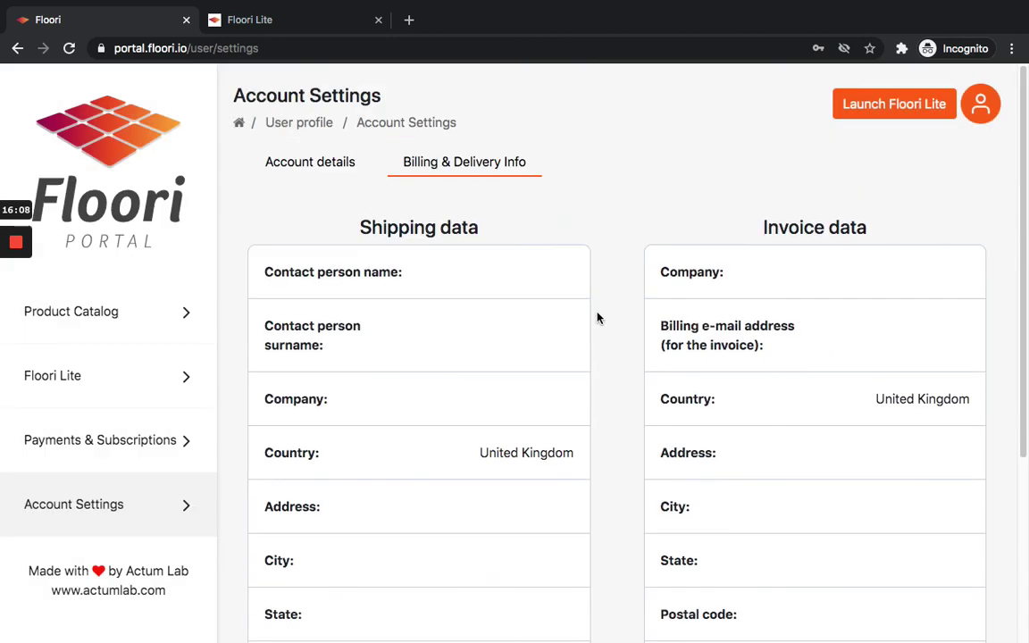
{"action": "left_click", "coordinate": [324, 169]}
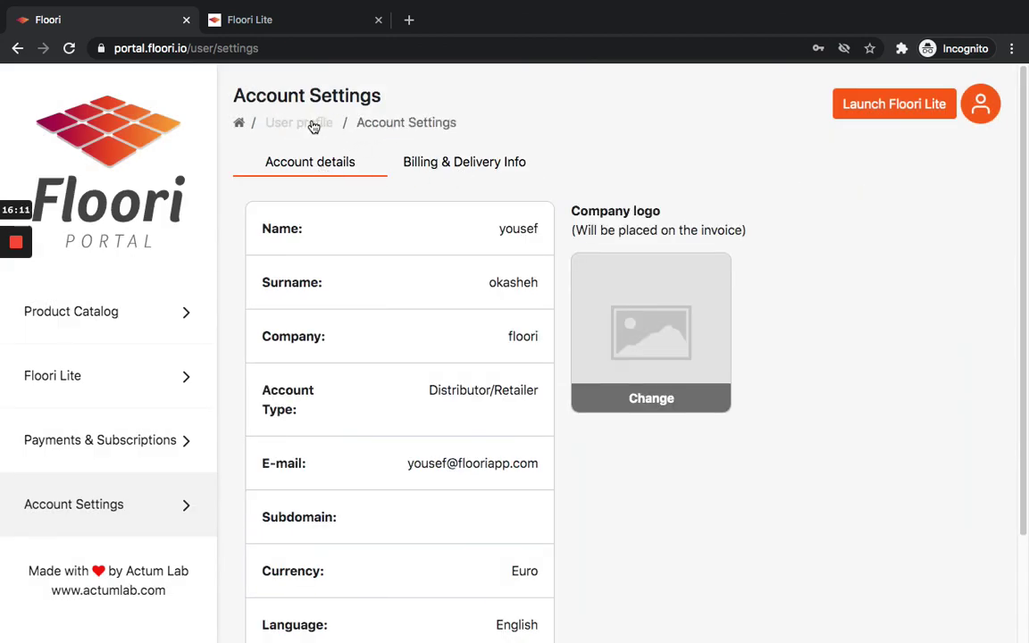
{"action": "left_click", "coordinate": [321, 132]}
{"action": "left_click", "coordinate": [17, 309]}
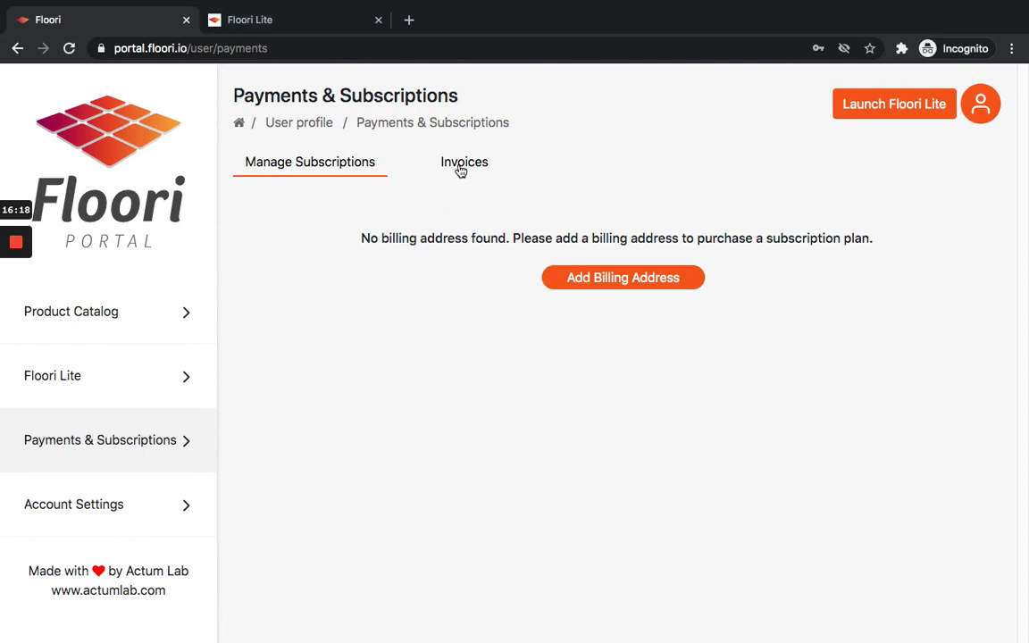
{"action": "left_click", "coordinate": [460, 165]}
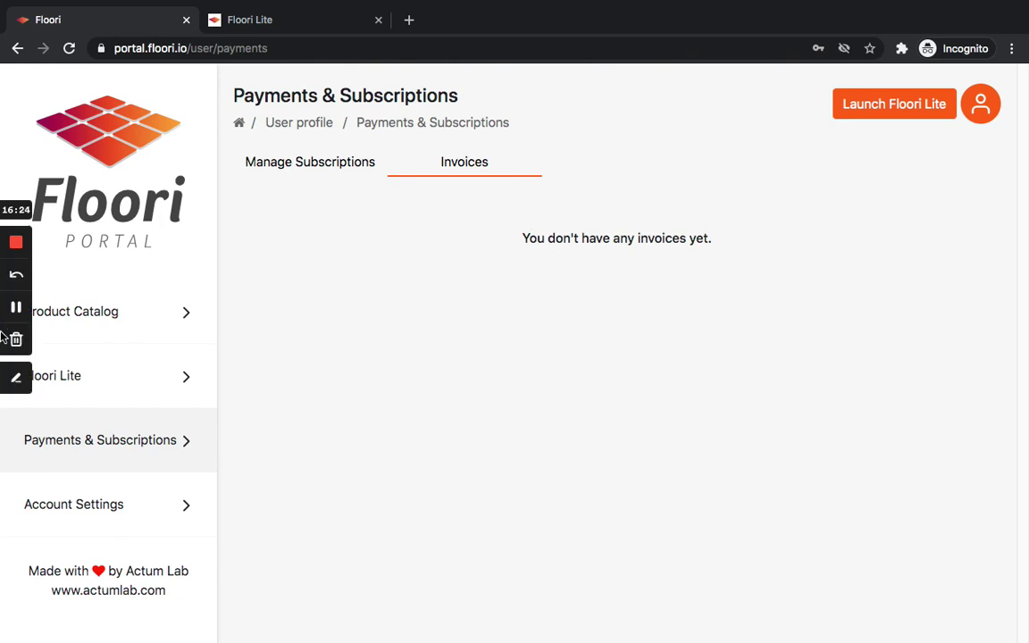
Step: Open Account Settings and scroll through the account details
{"action": "left_click", "coordinate": [126, 506]}
{"action": "scroll", "coordinate": [477, 384], "scroll_direction": "down", "scroll_amount": 3}
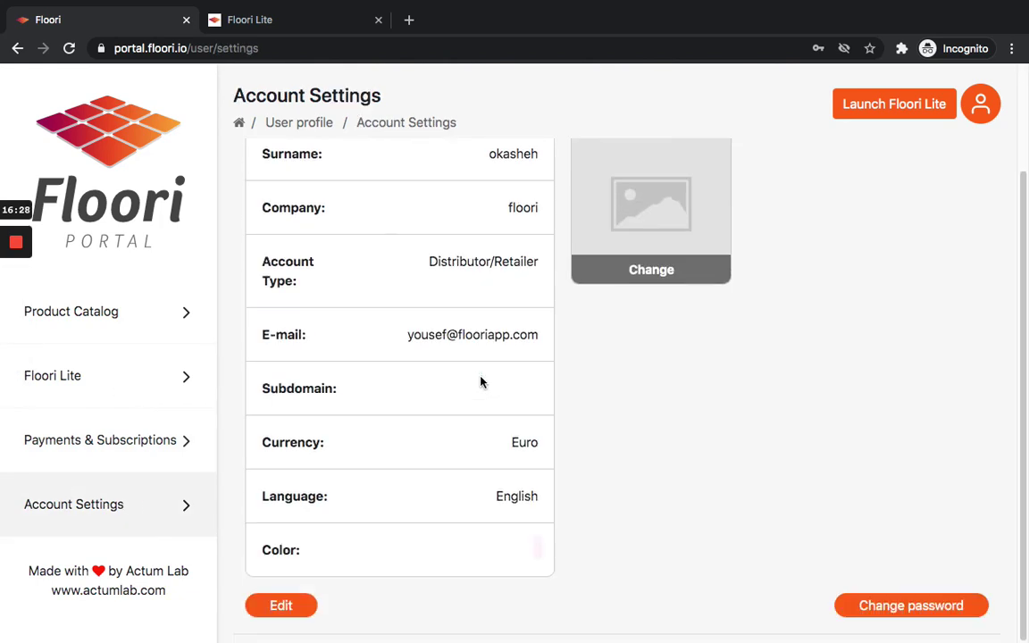
{"action": "scroll", "coordinate": [481, 383], "scroll_direction": "up", "scroll_amount": 2}
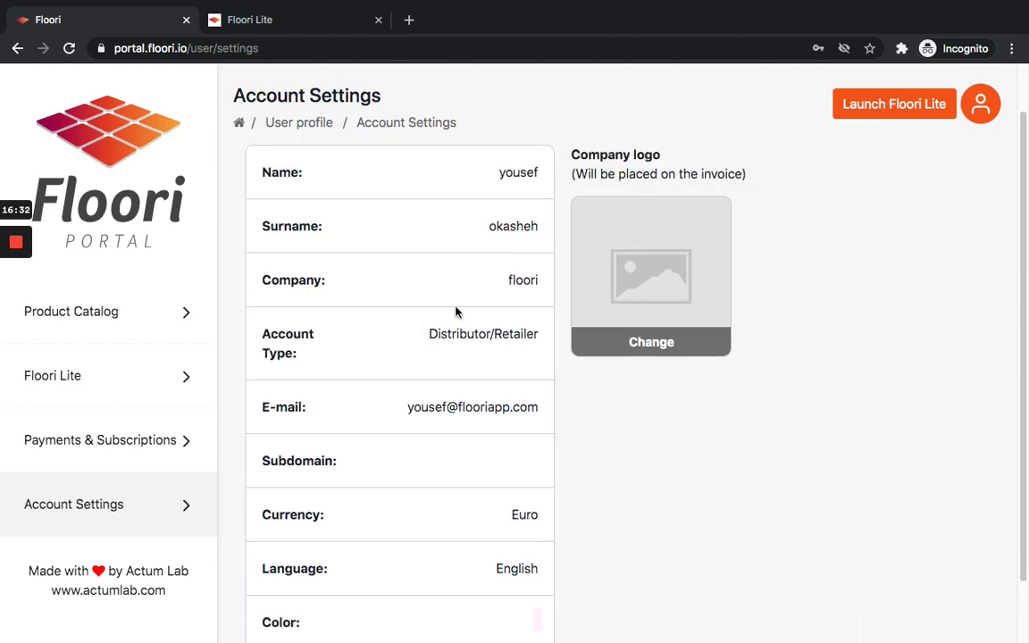
{"action": "scroll", "coordinate": [456, 310], "scroll_direction": "down", "scroll_amount": 2}
{"action": "scroll", "coordinate": [451, 295], "scroll_direction": "up", "scroll_amount": 3}
Step: Review the Billing & Delivery Info forms, empty except United Kingdom as country
{"action": "left_click", "coordinate": [426, 163]}
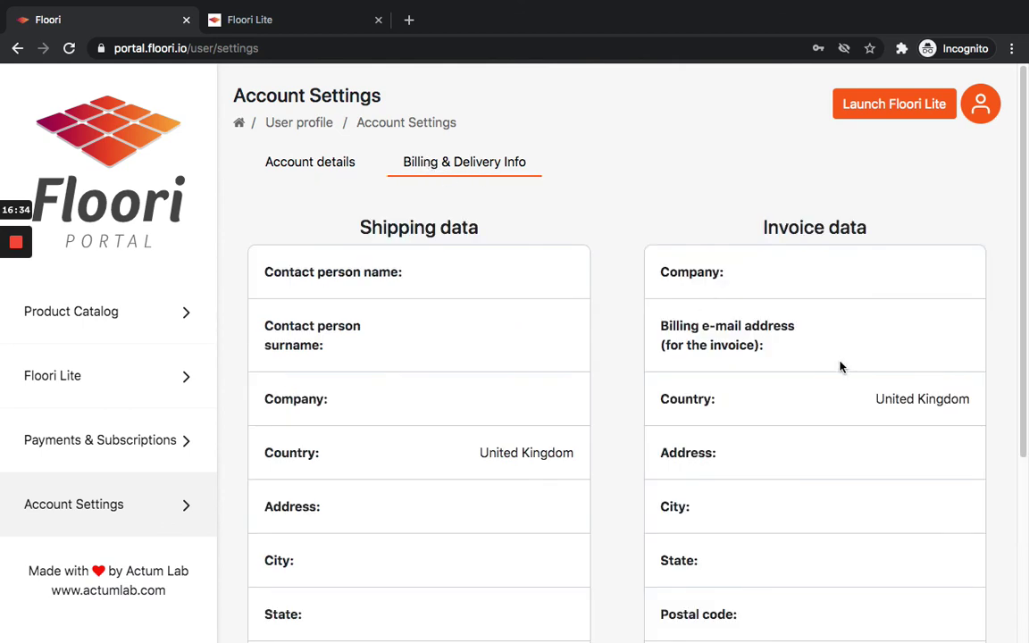
{"action": "scroll", "coordinate": [840, 357], "scroll_direction": "down", "scroll_amount": 2}
{"action": "scroll", "coordinate": [841, 351], "scroll_direction": "up", "scroll_amount": 1}
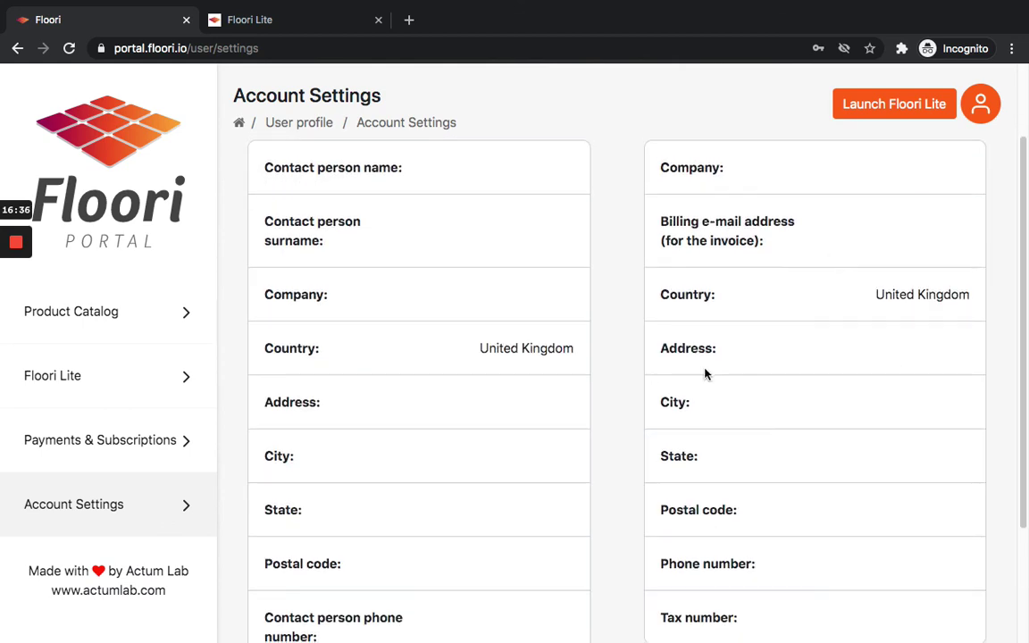
{"action": "scroll", "coordinate": [715, 391], "scroll_direction": "up", "scroll_amount": 1}
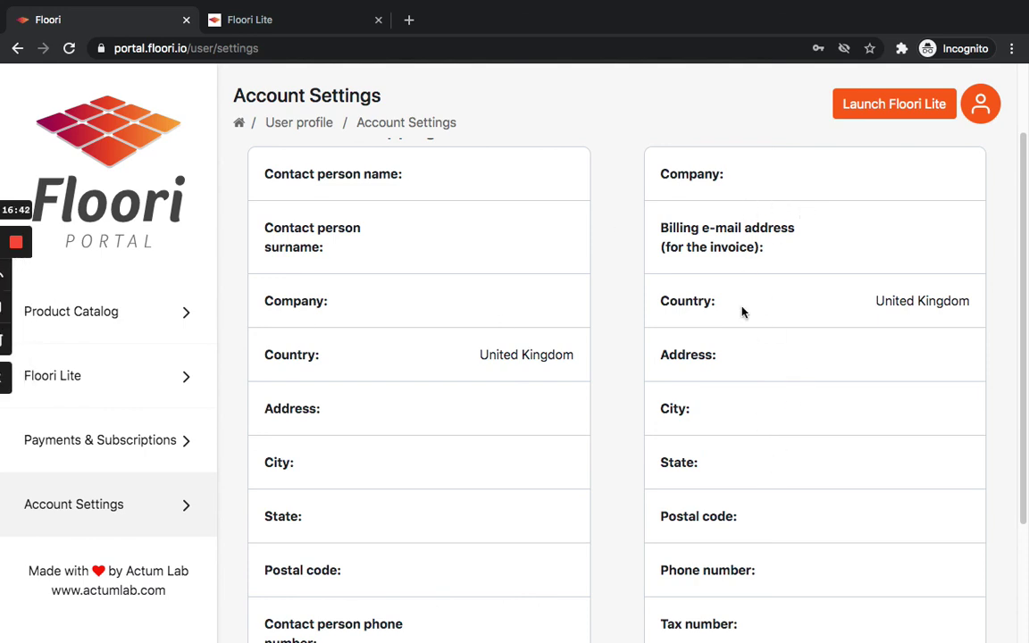
{"action": "scroll", "coordinate": [753, 319], "scroll_direction": "down", "scroll_amount": 2}
{"action": "scroll", "coordinate": [772, 314], "scroll_direction": "up", "scroll_amount": 1}
{"action": "scroll", "coordinate": [771, 314], "scroll_direction": "up", "scroll_amount": 3}
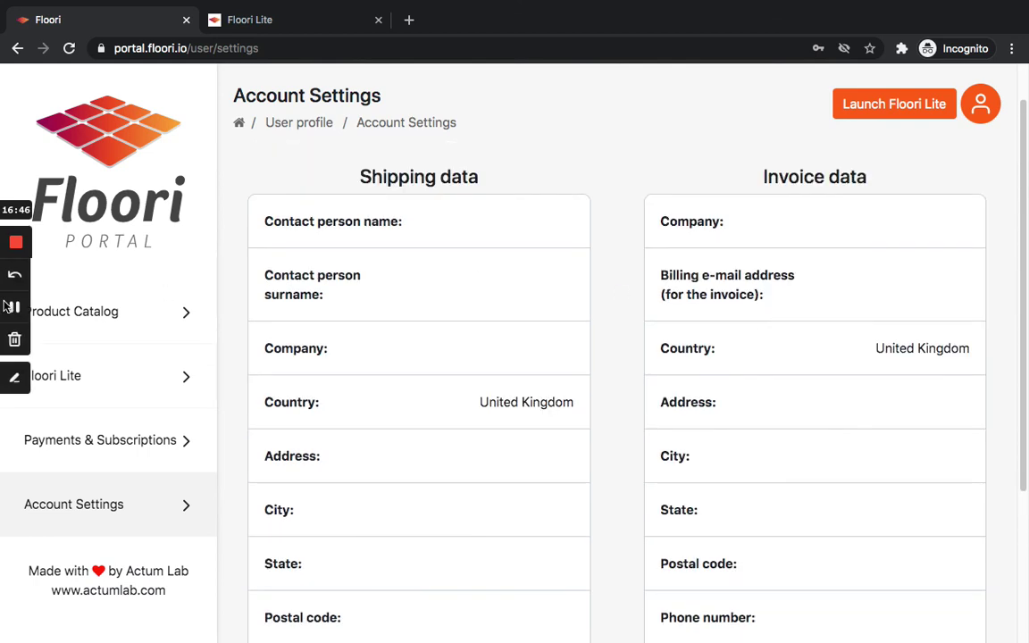
{"action": "left_click", "coordinate": [16, 308]}
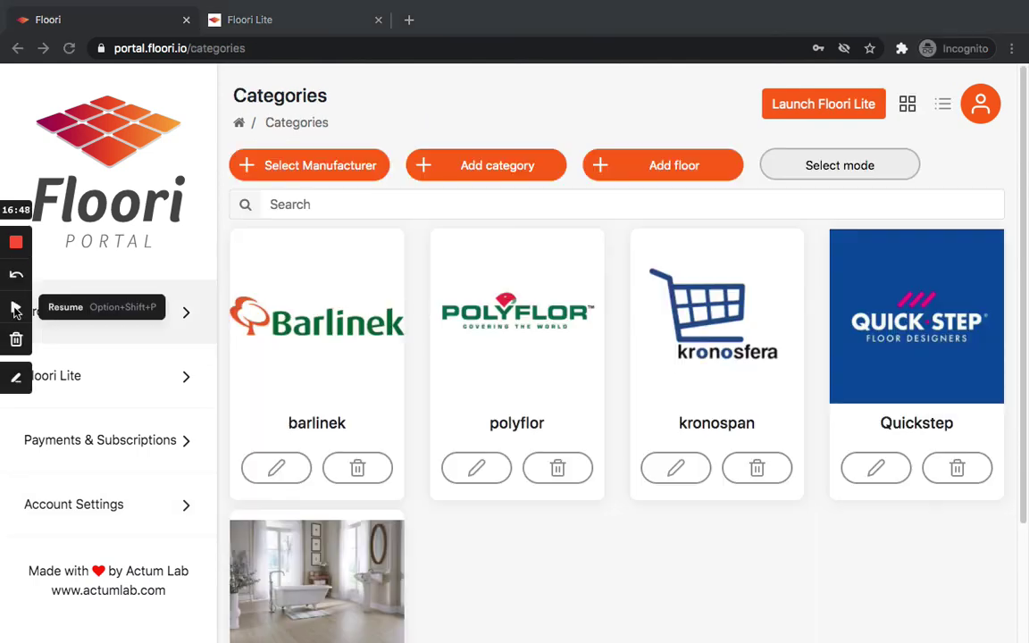
Step: Open Product Catalog and browse the barlinek, polyflor, kronospan, Quickstep and Sienna Floors categories
{"action": "left_click", "coordinate": [16, 309]}
{"action": "scroll", "coordinate": [616, 284], "scroll_direction": "down", "scroll_amount": 3}
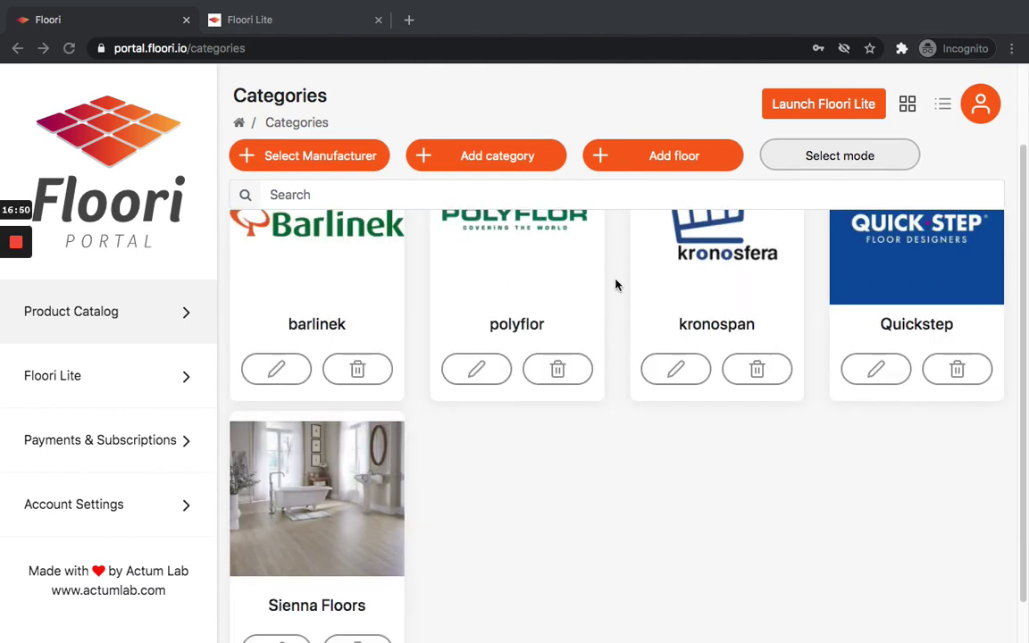
{"action": "scroll", "coordinate": [609, 287], "scroll_direction": "up", "scroll_amount": 3}
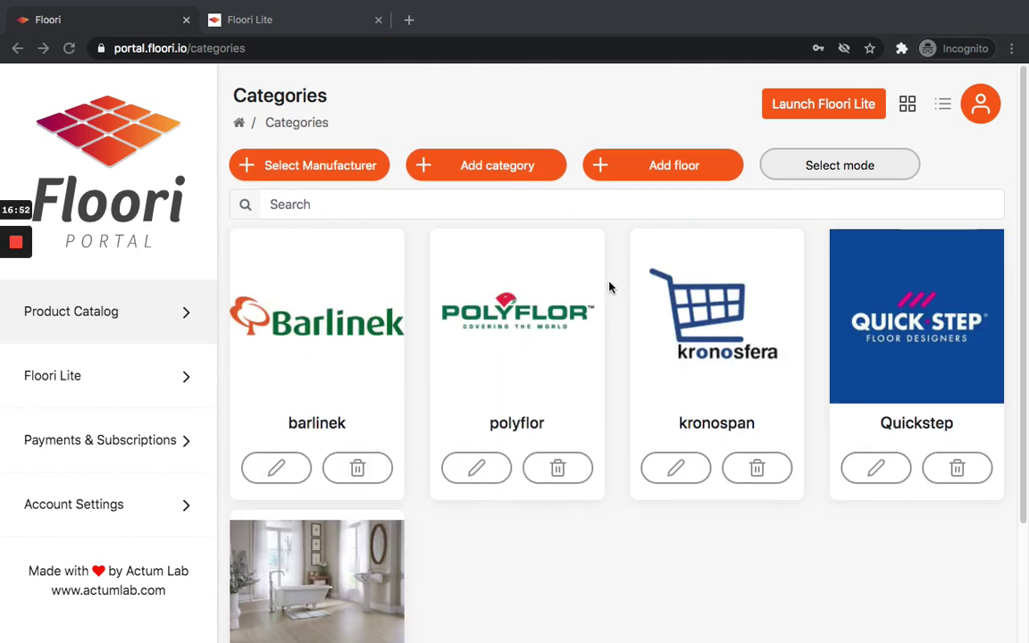